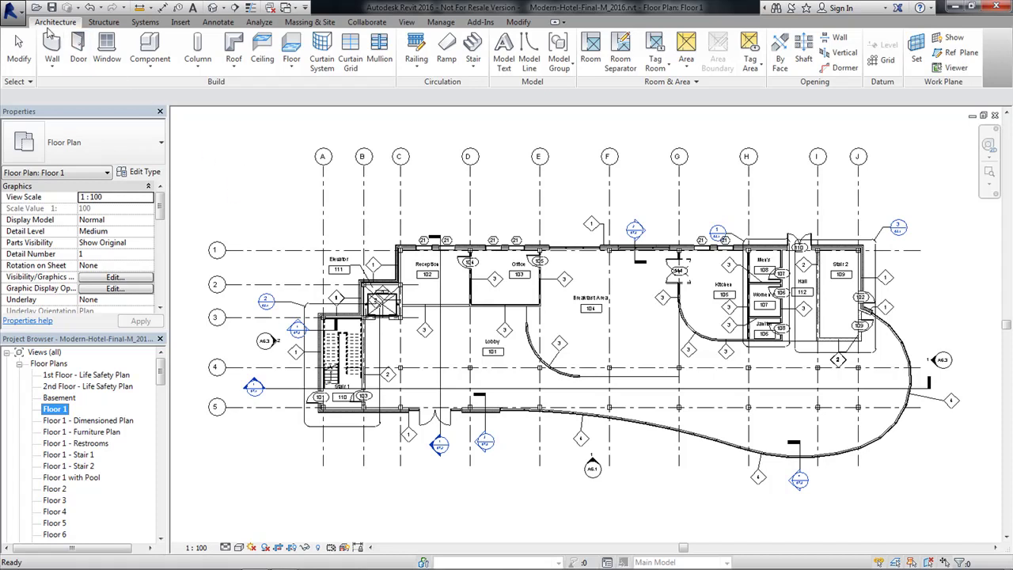
- Review the graphics settings in Revit's Options dialog, then close it with OK
click(16, 13)
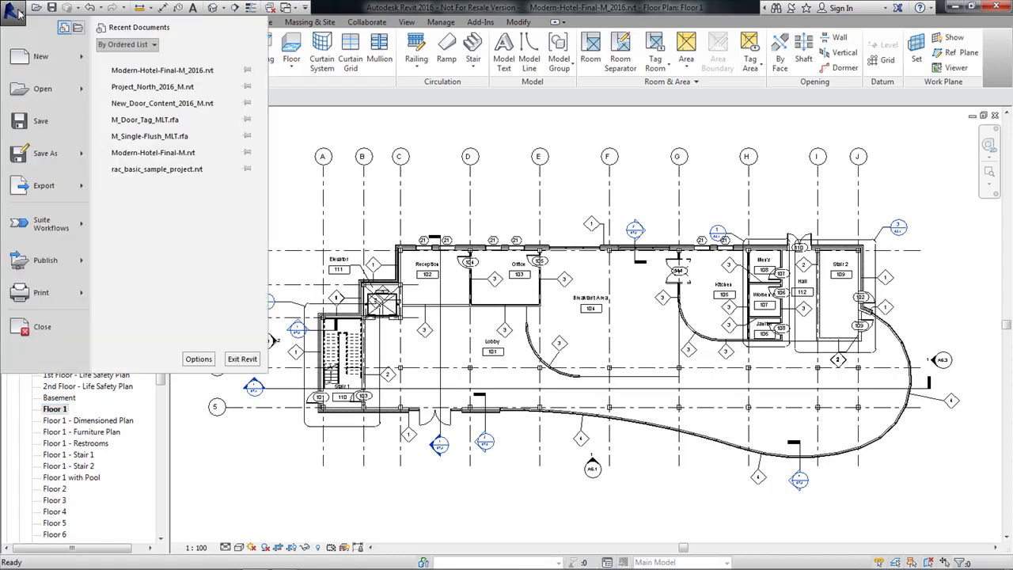
click(199, 359)
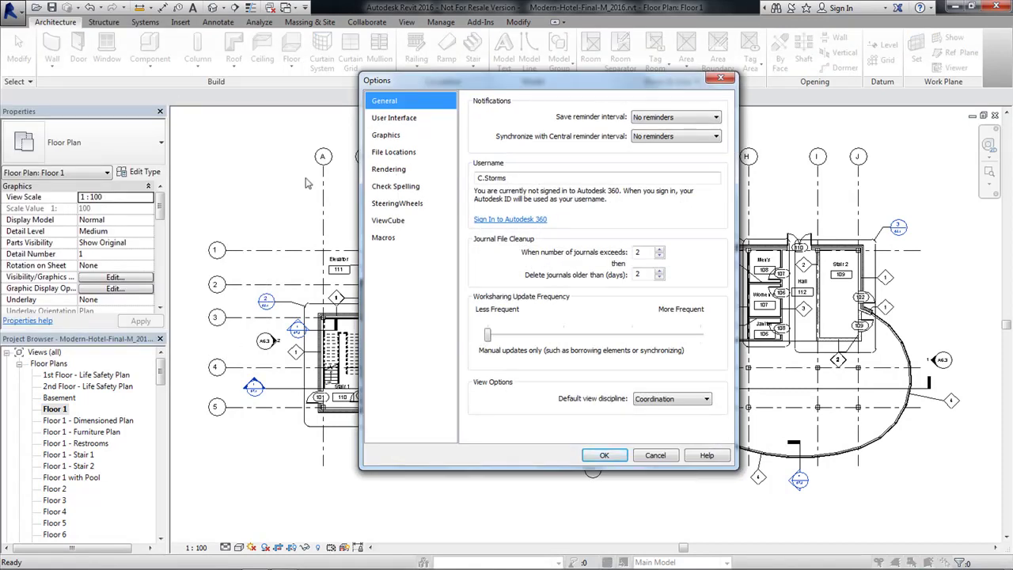
click(386, 137)
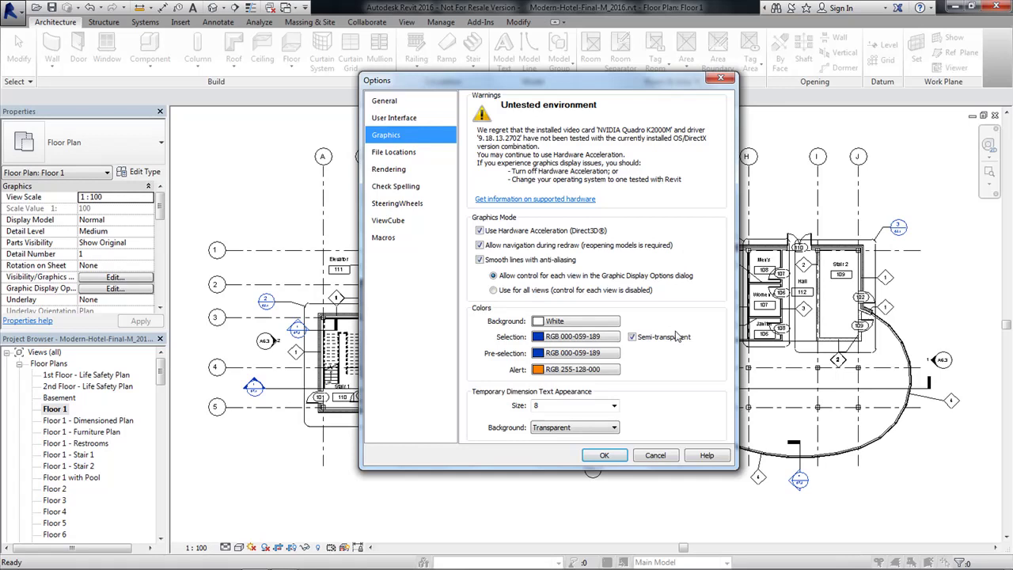
click(620, 455)
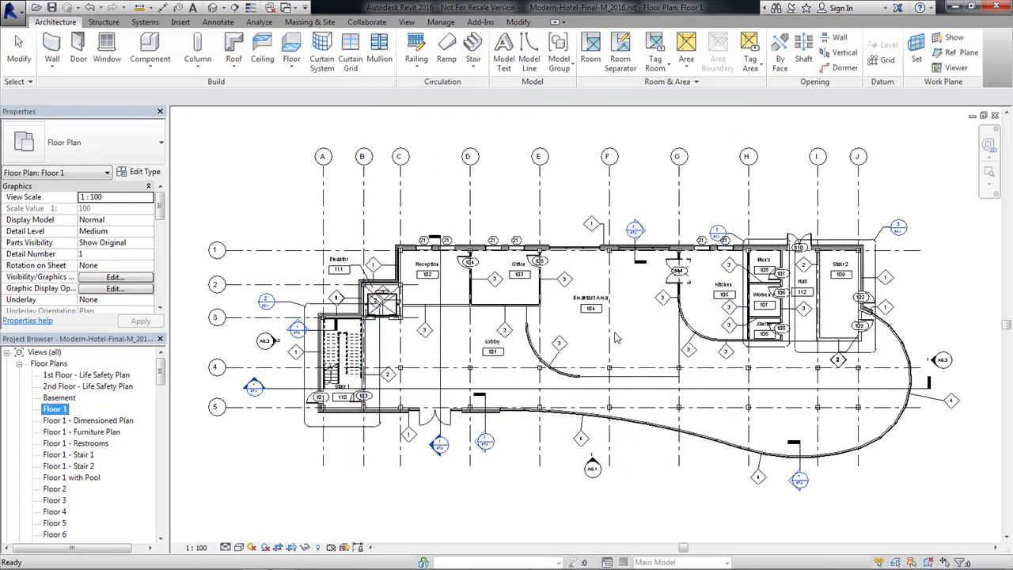
- Zoom in and out around the Reception area of the hotel plan
scroll(455, 328, up, 4)
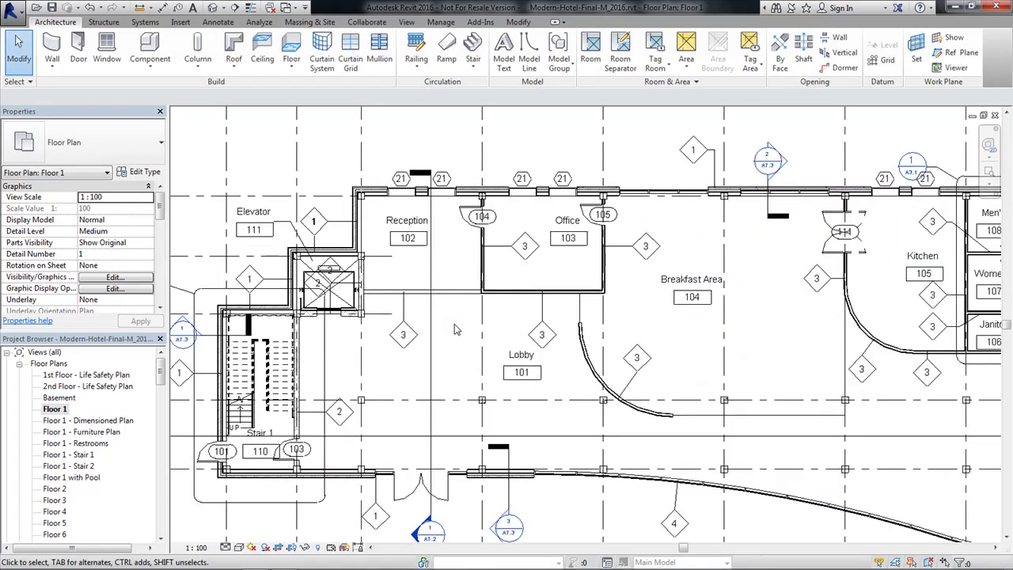
scroll(554, 316, down, 5)
scroll(658, 287, up, 5)
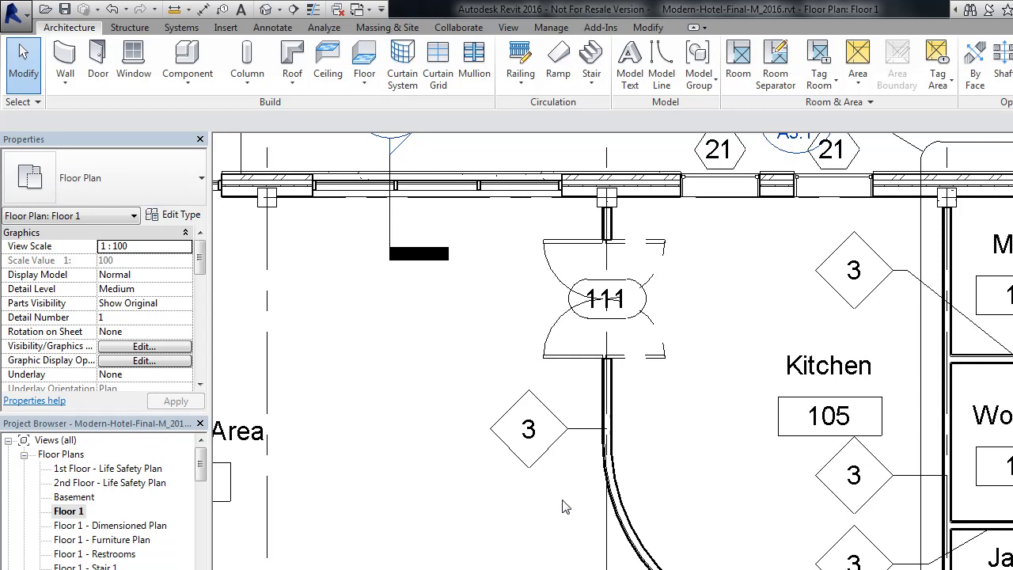
scroll(538, 455, down, 6)
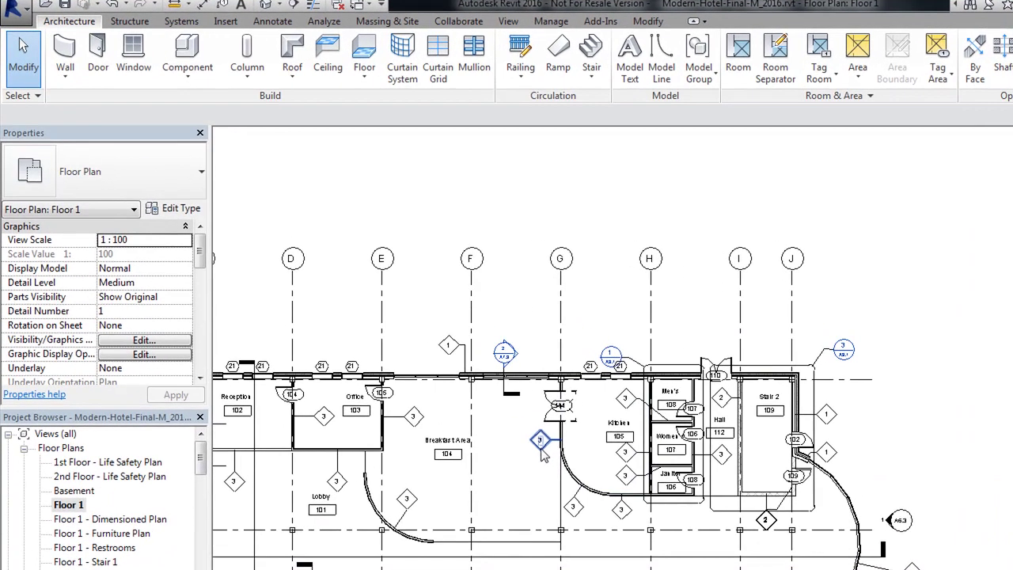
scroll(679, 365, down, 4)
scroll(708, 552, up, 2)
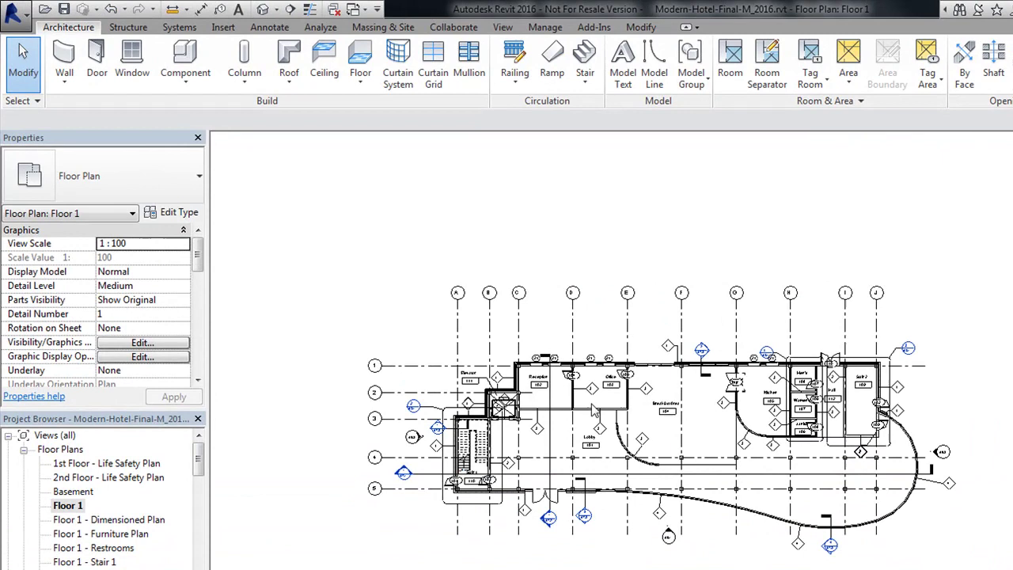
scroll(598, 425, up, 8)
scroll(399, 299, up, 3)
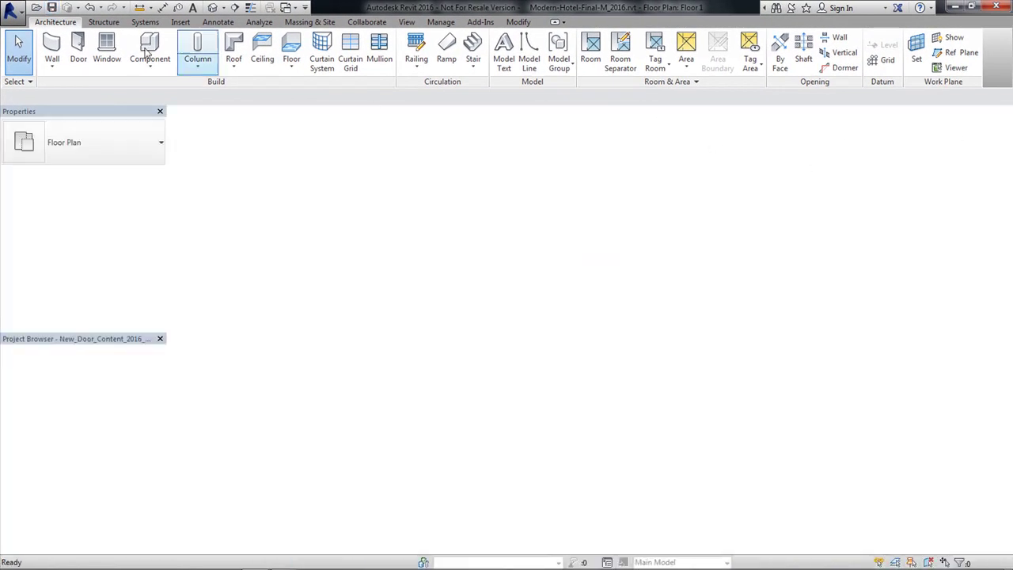
- Reopen Modern-Hotel-Final-M_2016.rvt from Recent Documents and zoom the plan to fit
click(12, 9)
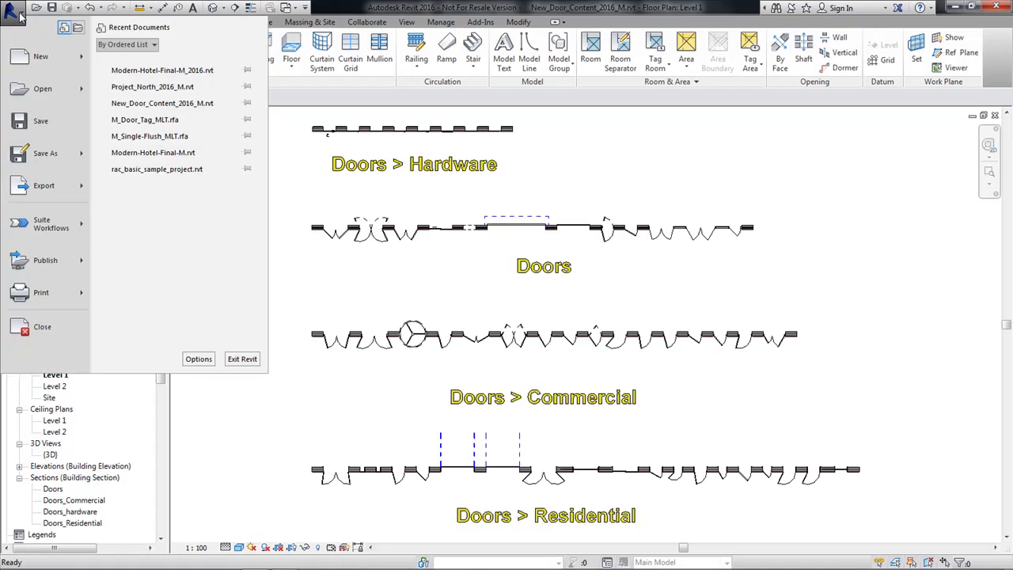
click(179, 72)
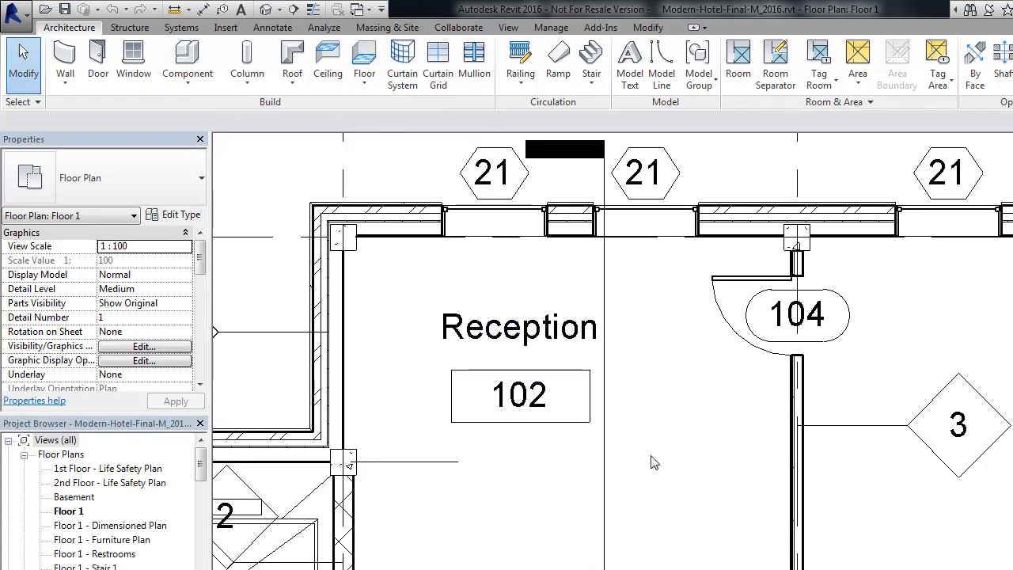
key(z)
key(f)
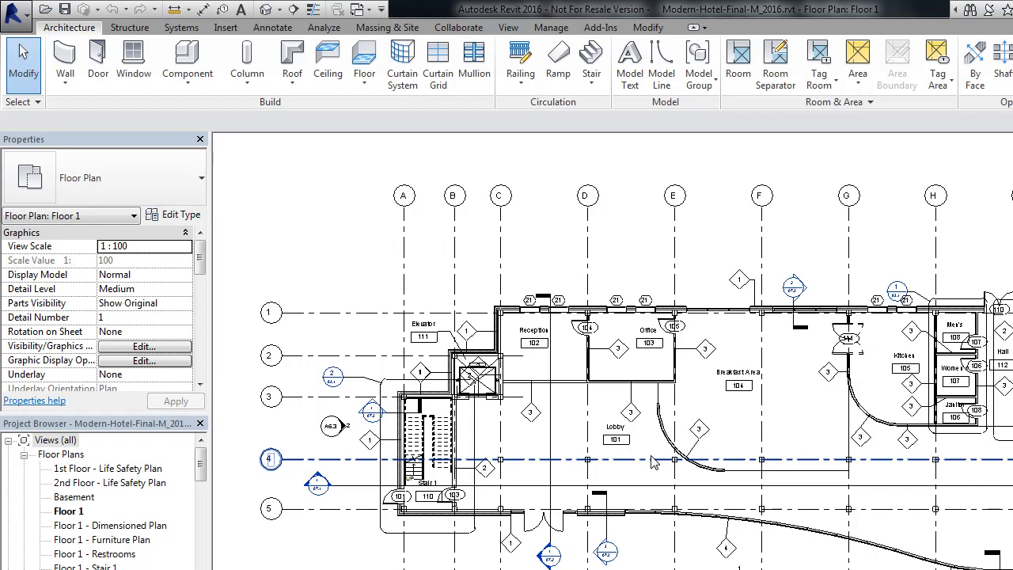
- Zoom in closely on Stair 2
scroll(558, 338, up, 5)
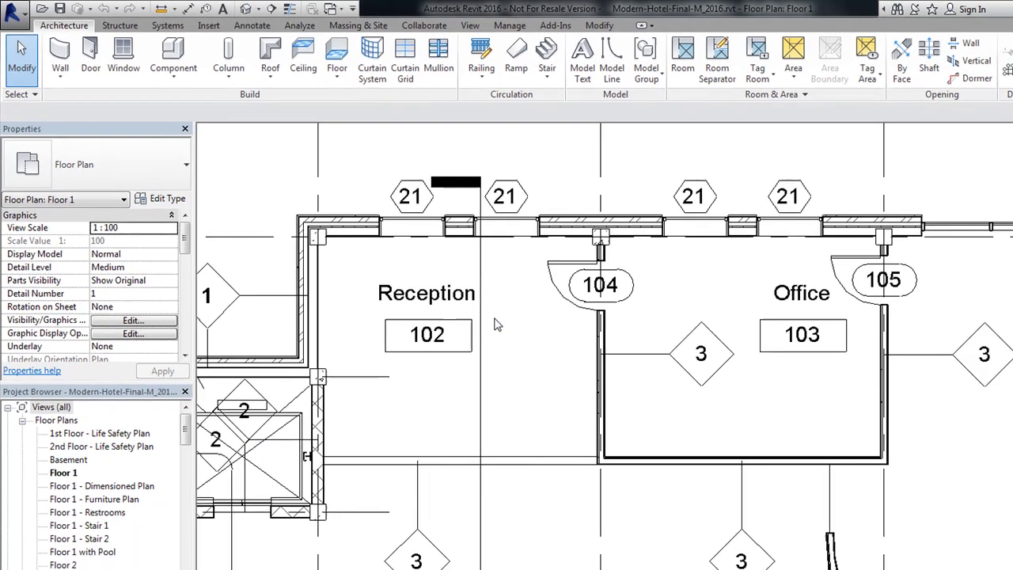
scroll(537, 355, down, 6)
scroll(856, 333, up, 3)
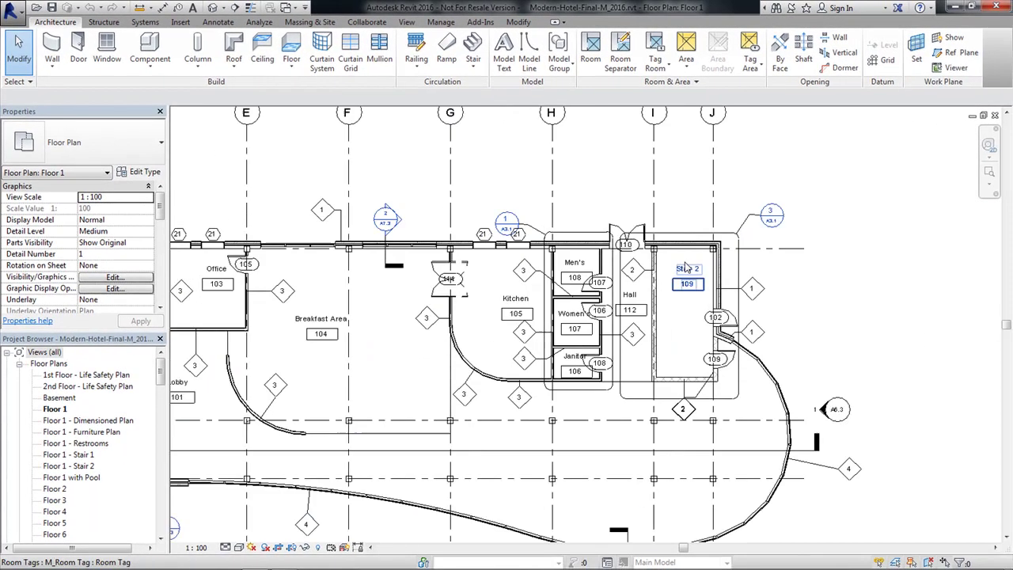
scroll(685, 267, up, 2)
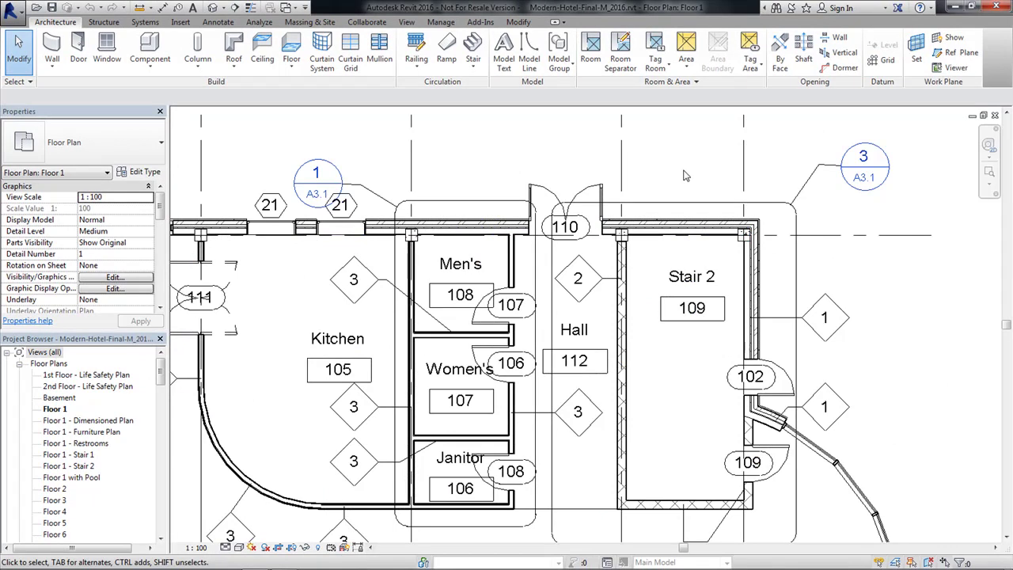
- Zoom to fit the whole building with ZF
key(z)
key(f)
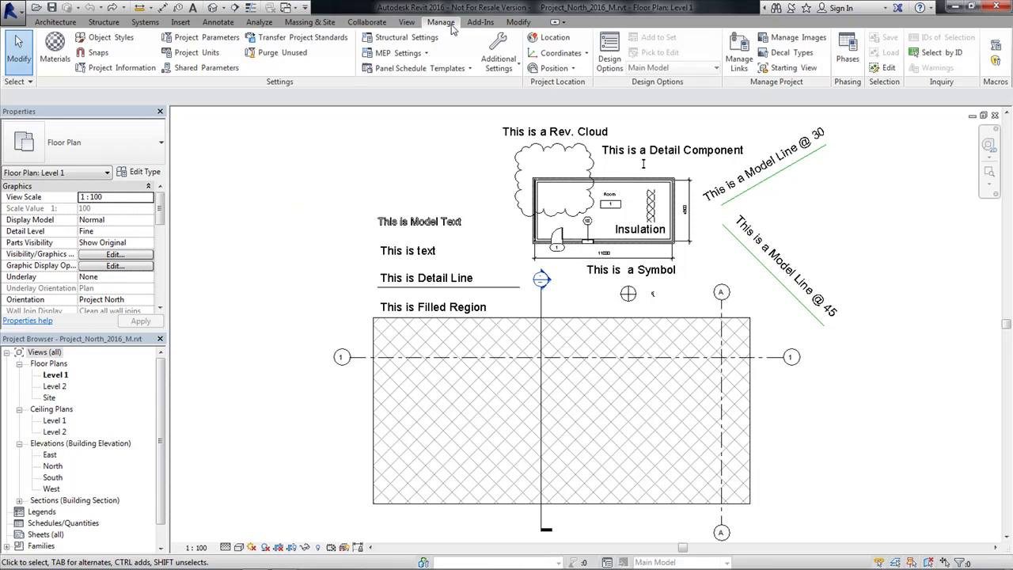
- Rotate Project North 90° counterclockwise, accept the 133-elements warning, and zoom to review
click(570, 70)
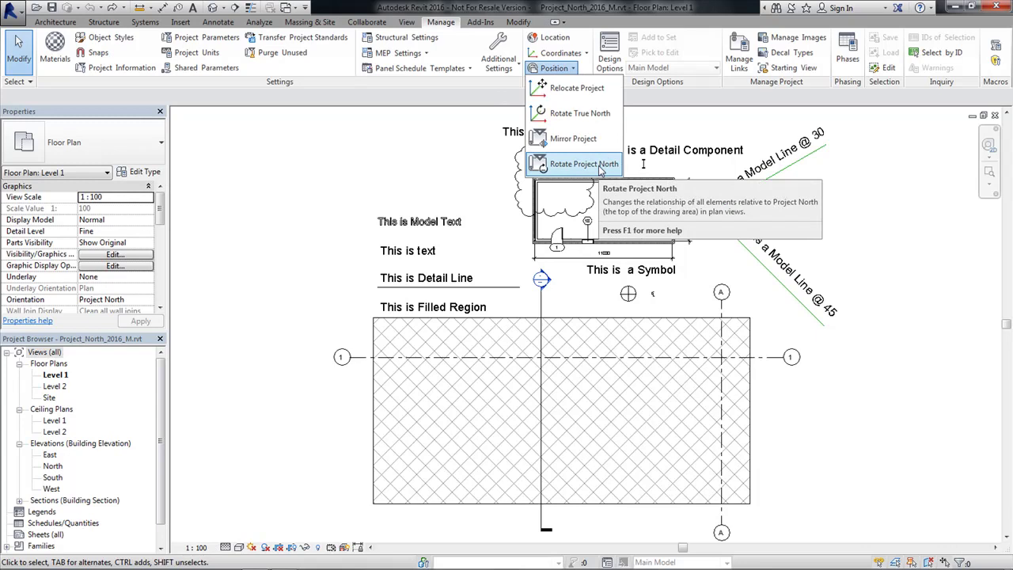
click(598, 164)
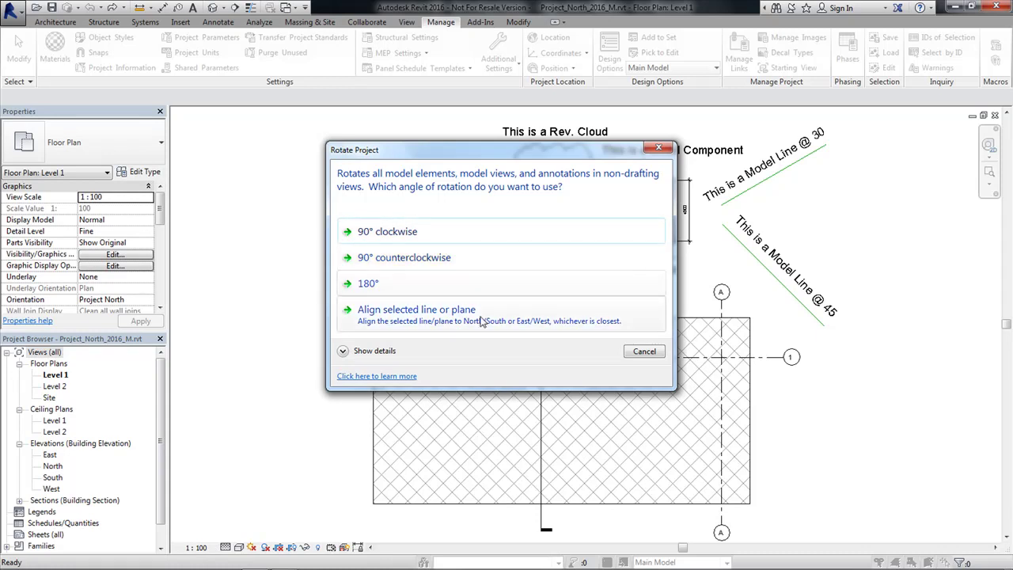
click(403, 259)
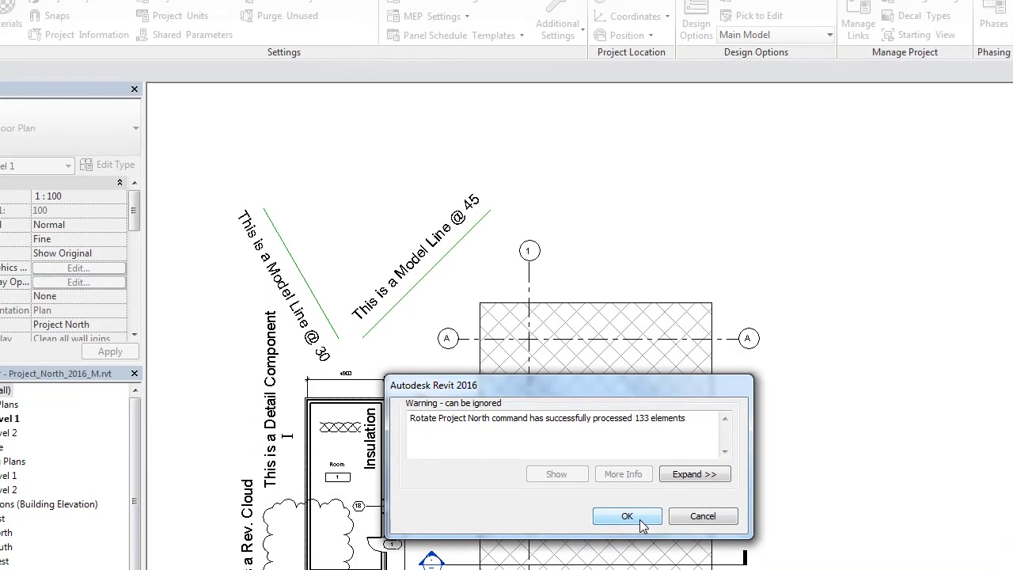
click(641, 519)
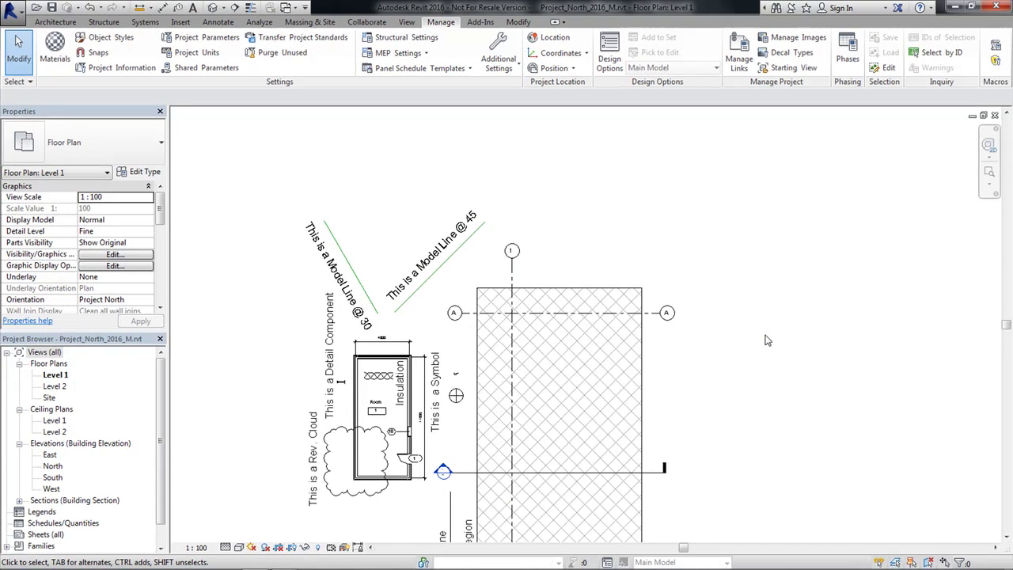
scroll(407, 522, up, 3)
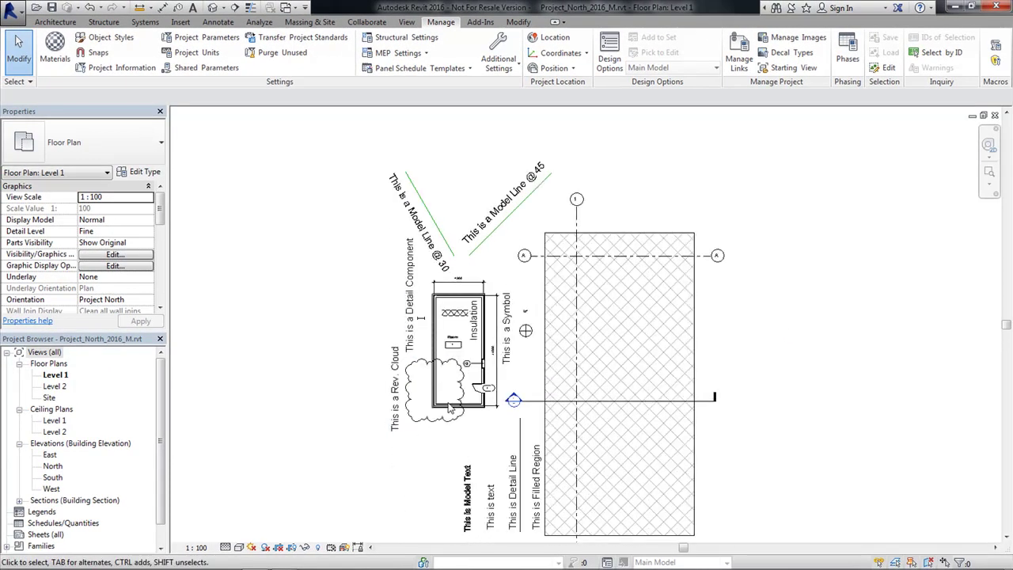
scroll(449, 317, down, 2)
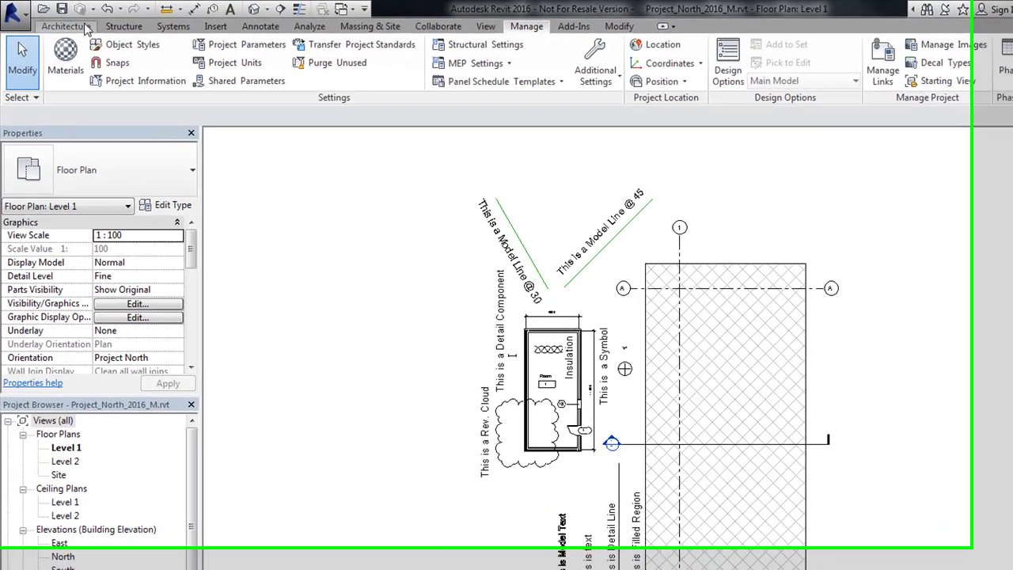
- Undo the 90° rotation, then align Project North to the 45° model line and zoom to review
click(90, 7)
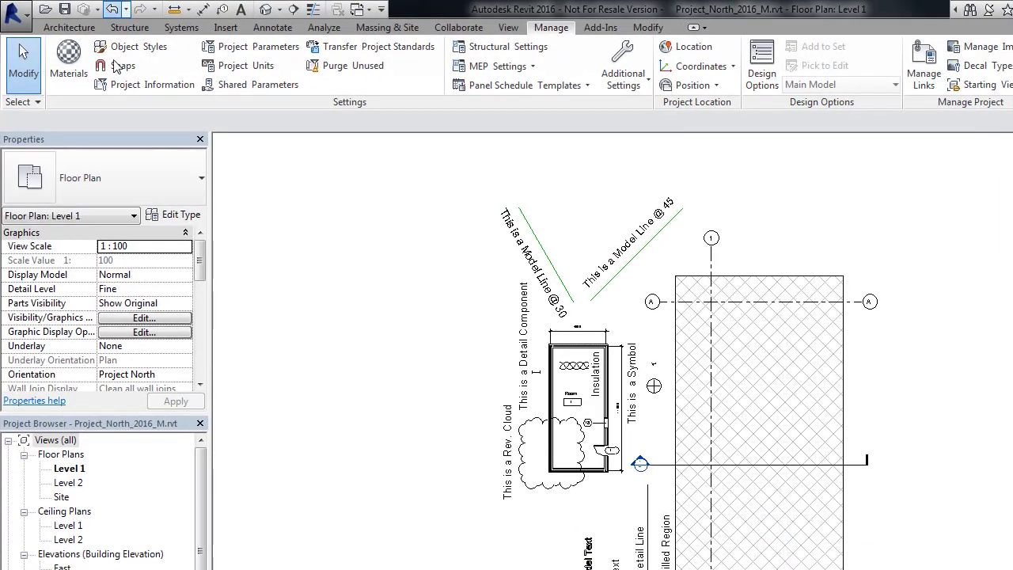
click(688, 84)
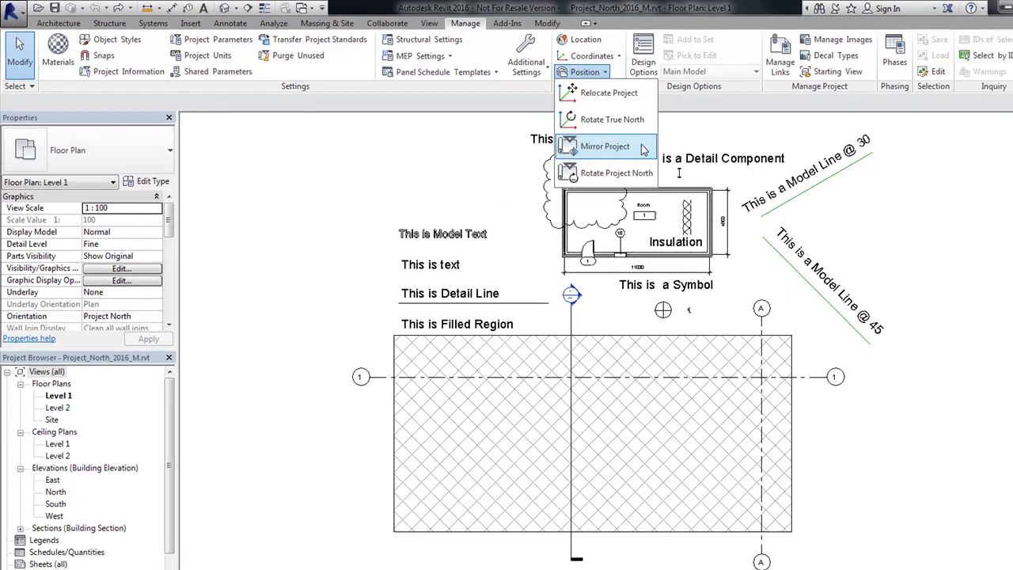
click(616, 172)
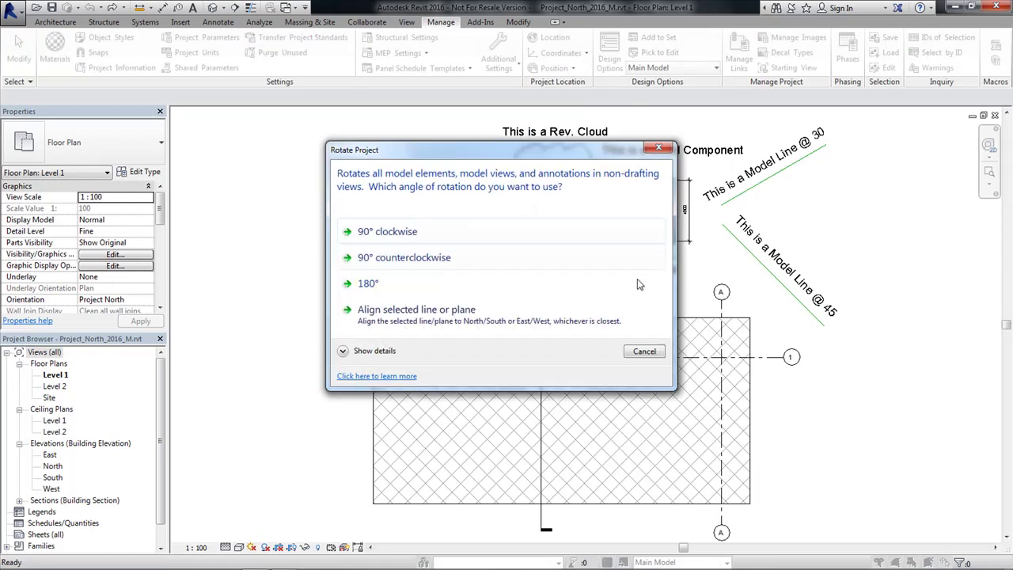
click(437, 324)
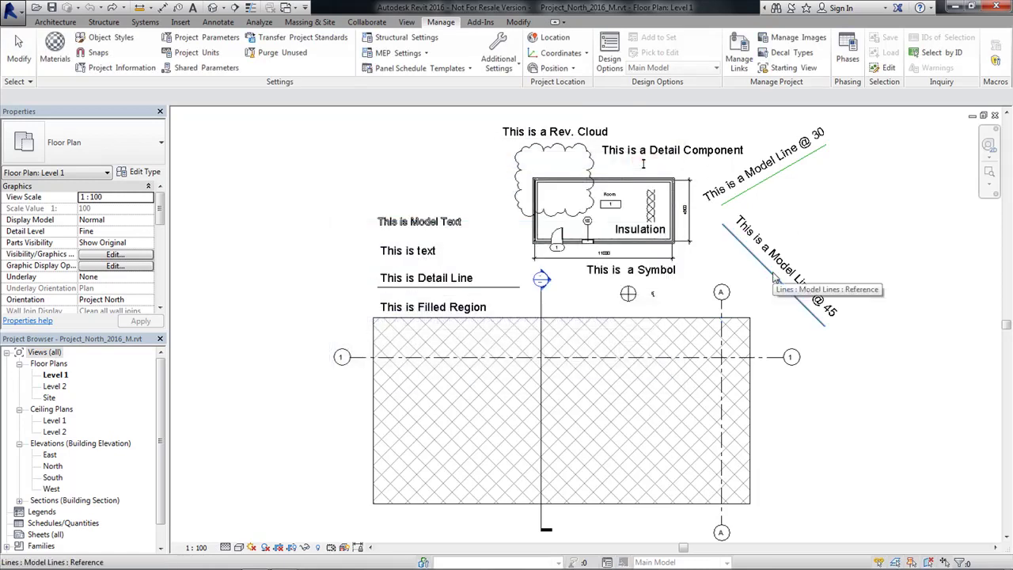
click(773, 275)
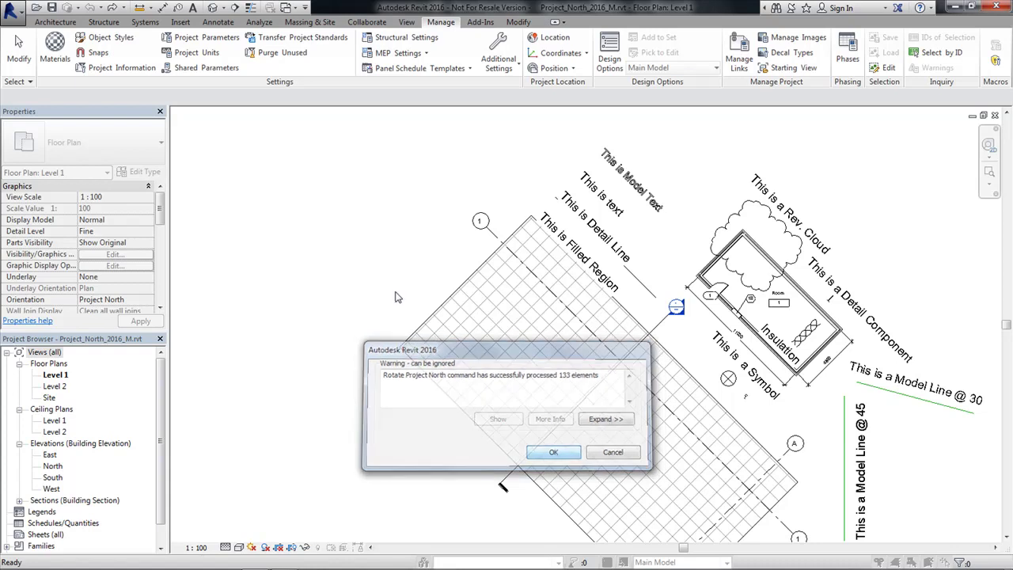
key(Return)
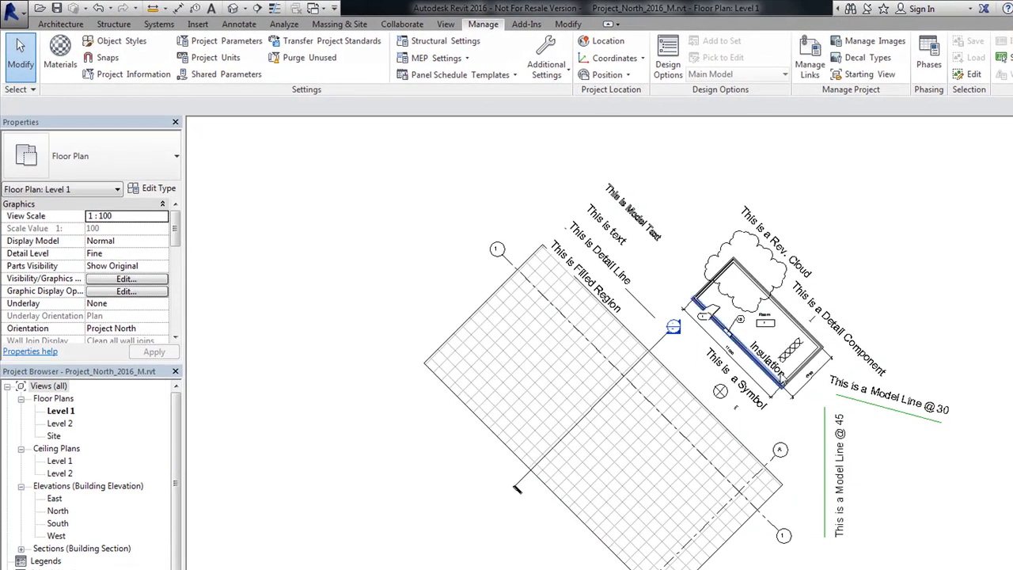
scroll(759, 324, up, 2)
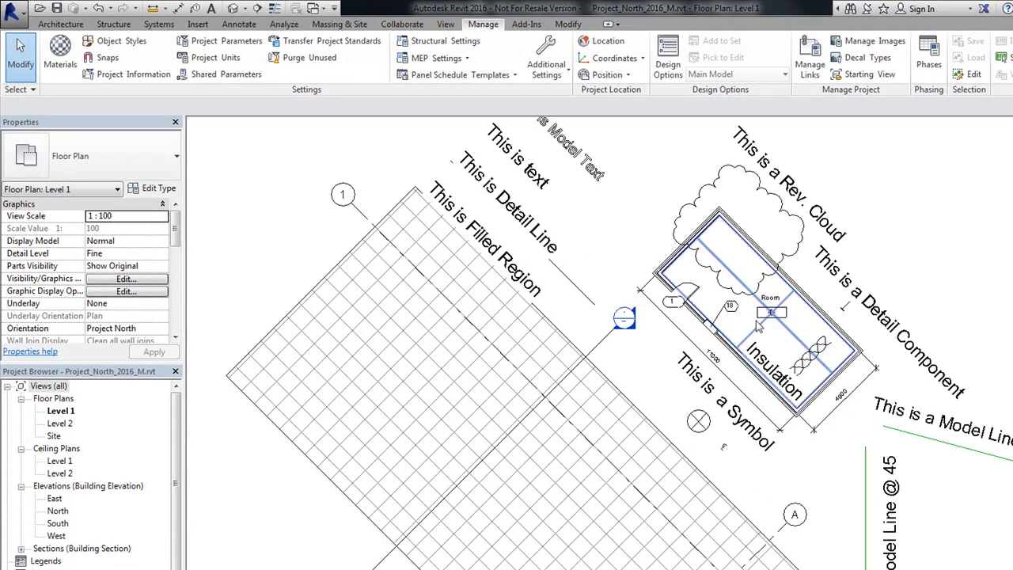
scroll(649, 443, down, 1)
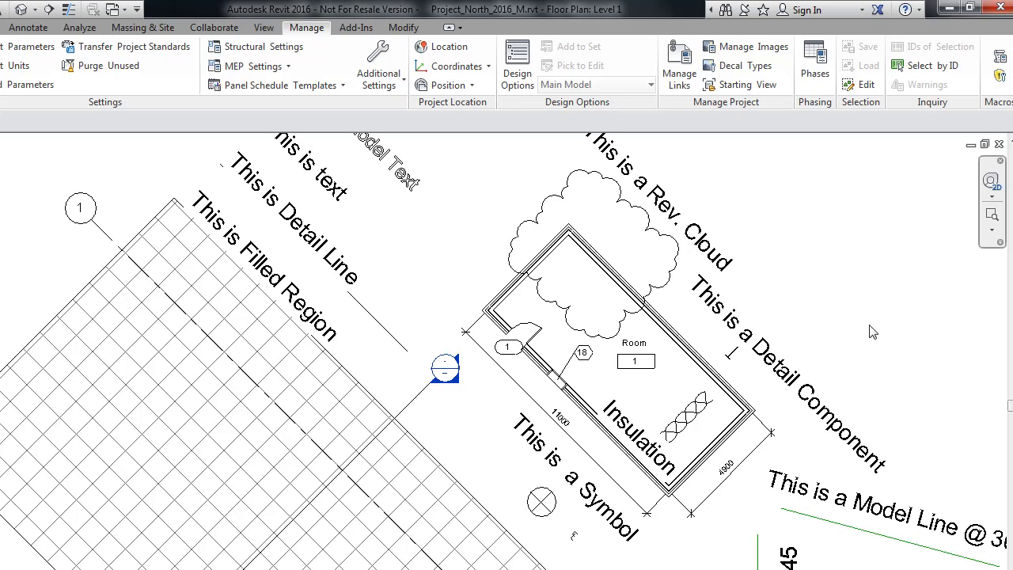
scroll(873, 331, down, 1)
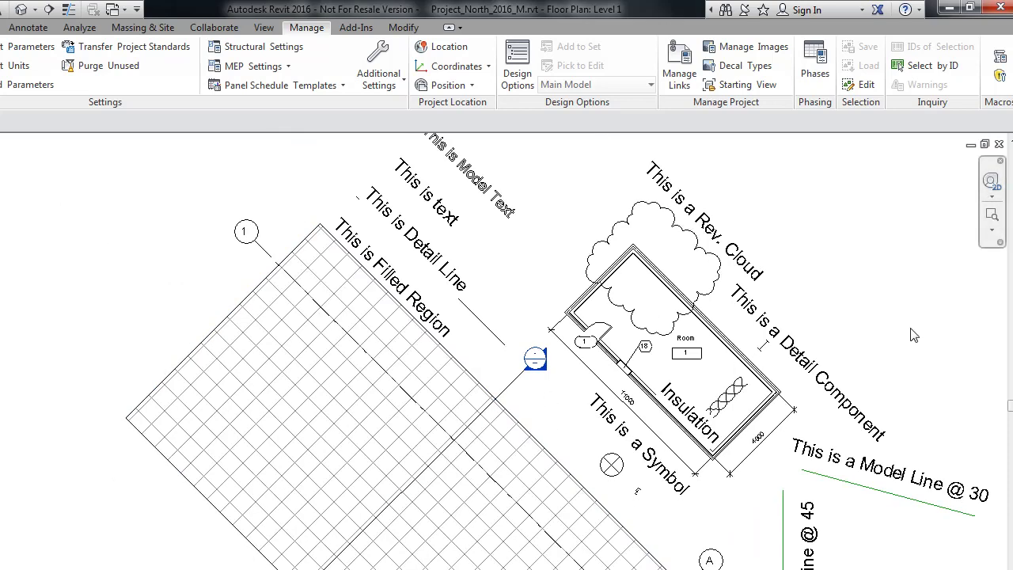
scroll(309, 356, down, 1)
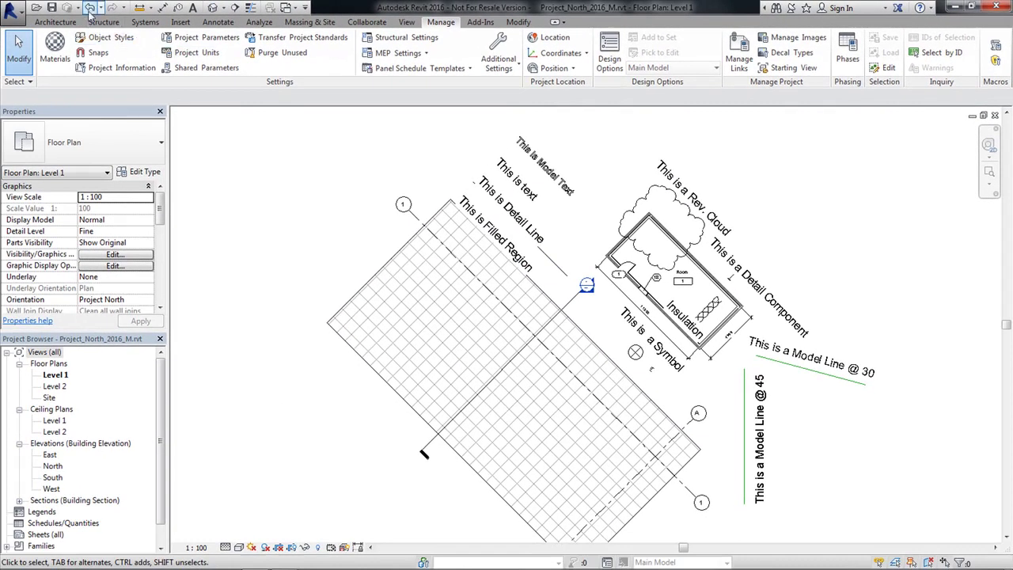
- Restore the square orientation, then align Project North to the Model Line @ 30
click(18, 52)
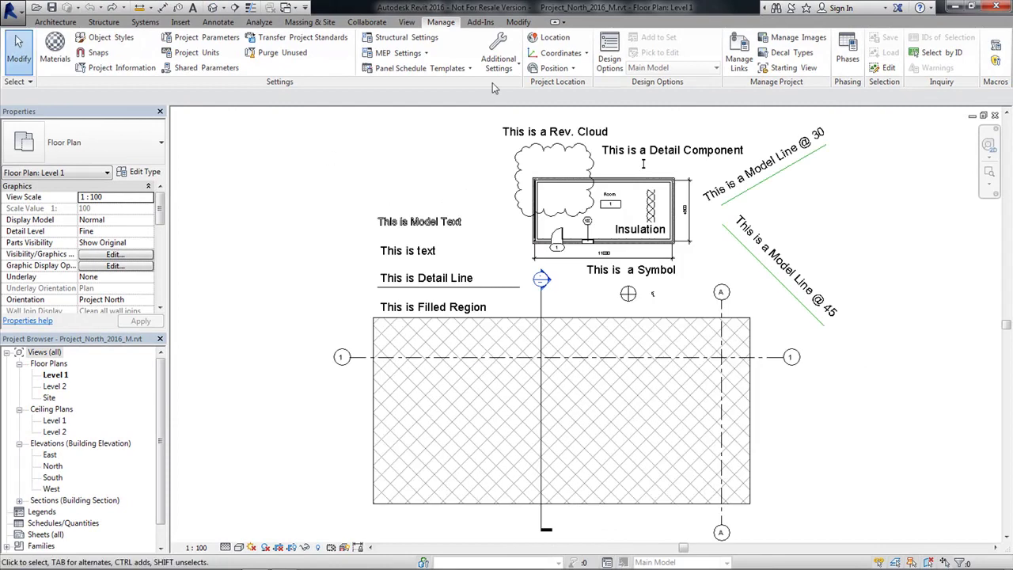
click(556, 68)
click(603, 168)
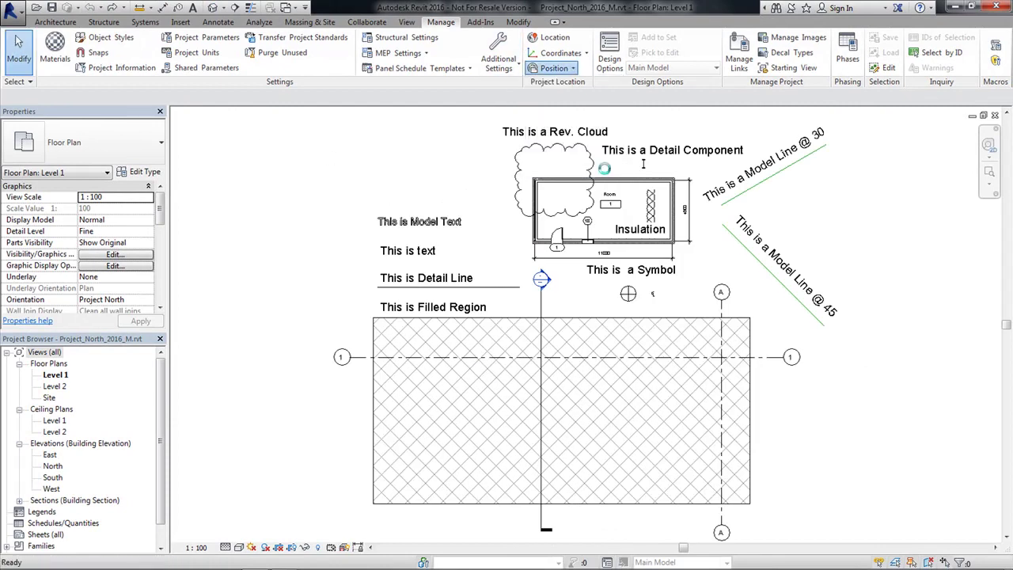
click(387, 297)
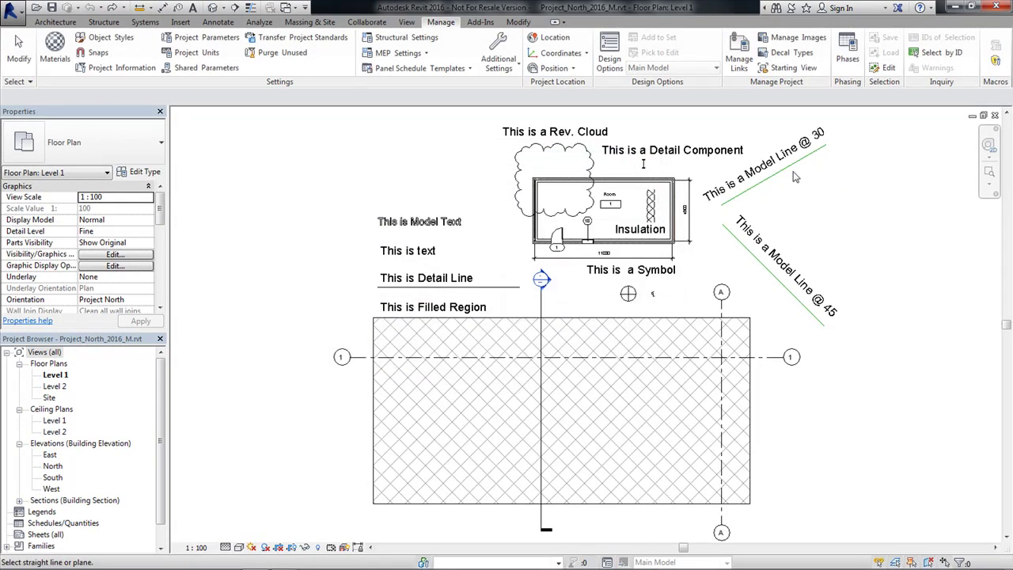
click(775, 171)
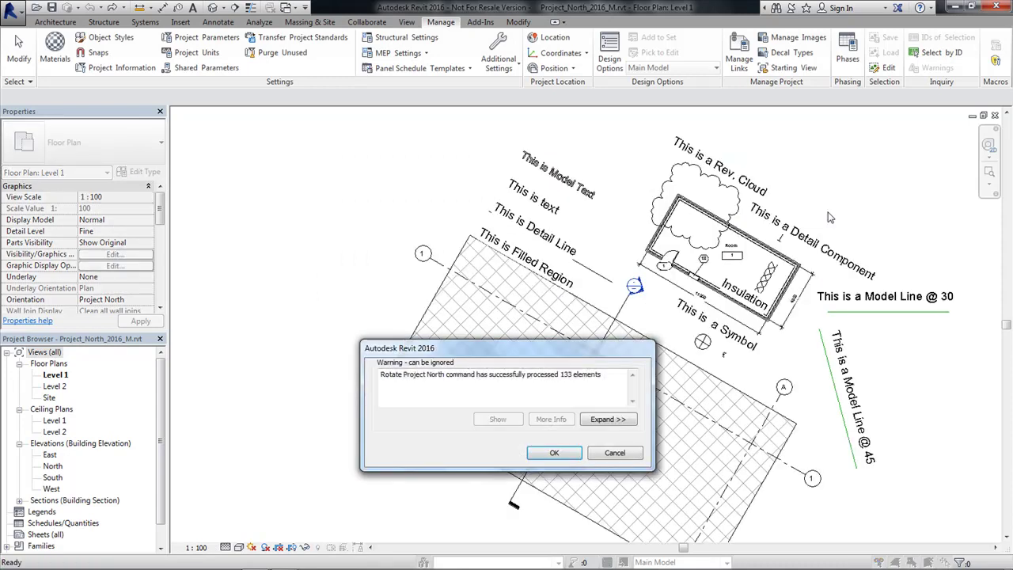
click(554, 453)
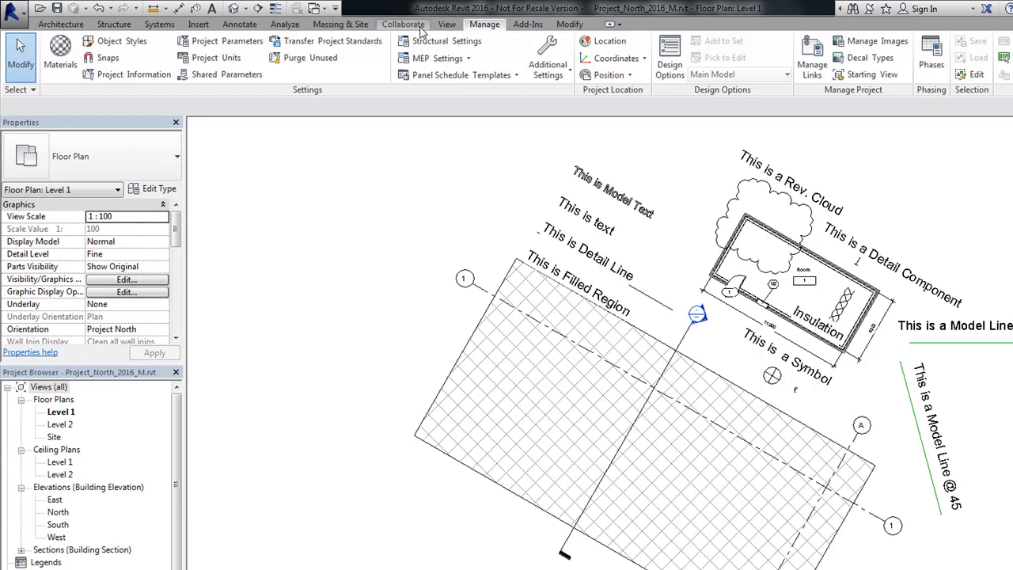
- Switch to the Modern-Hotel-Final-M_2016.rvt Floor Plan: Floor 1 window via Switch Windows
click(336, 8)
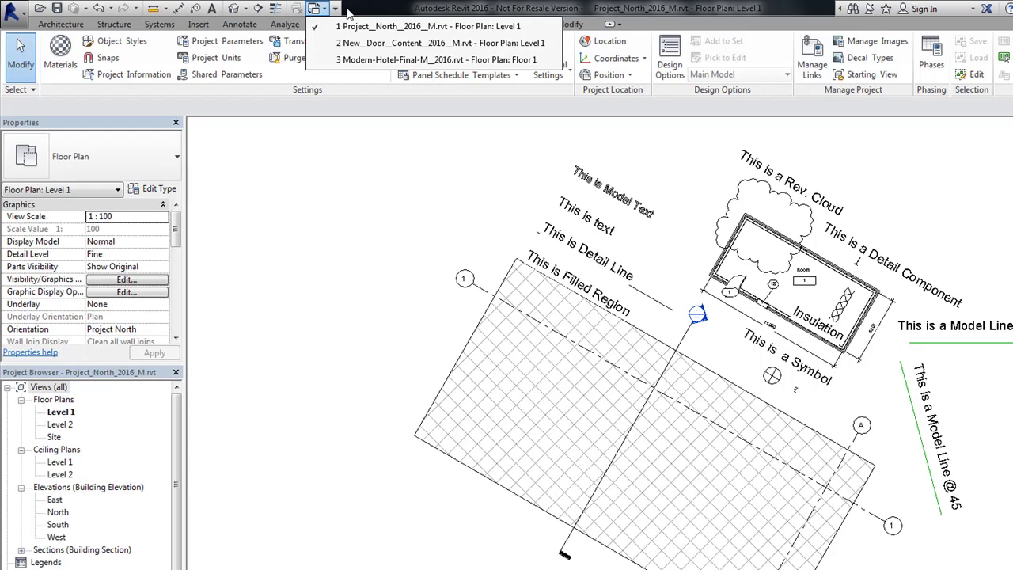
click(407, 61)
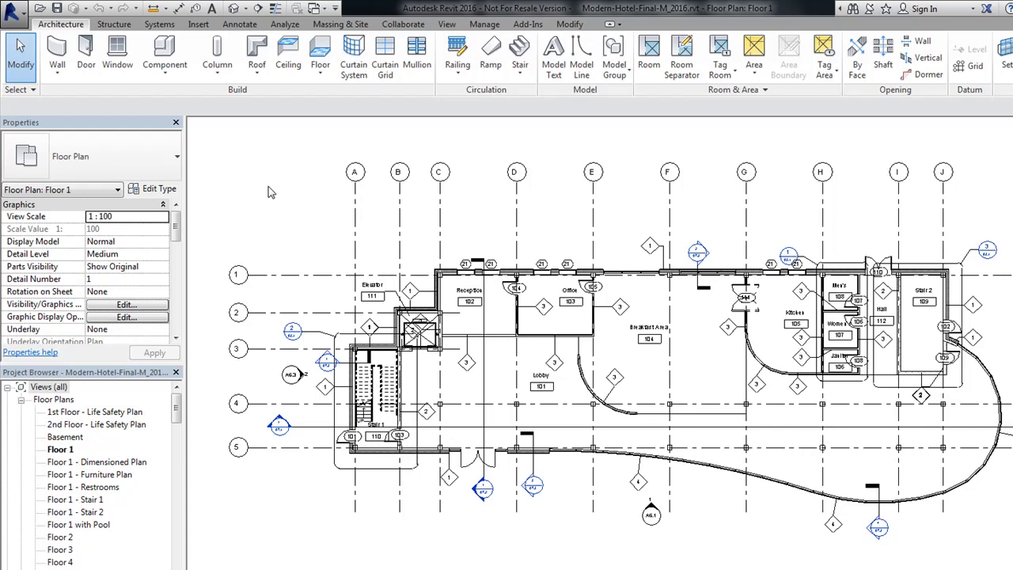
scroll(489, 378, up, 2)
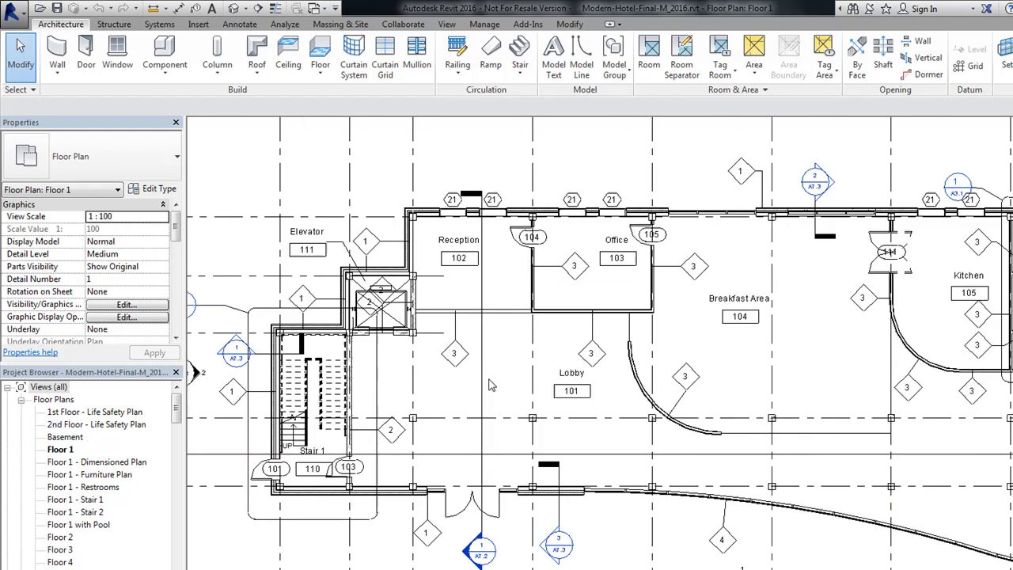
- Edit the door's family and add the shared MLT_Instance parameter as an instance parameter
click(348, 486)
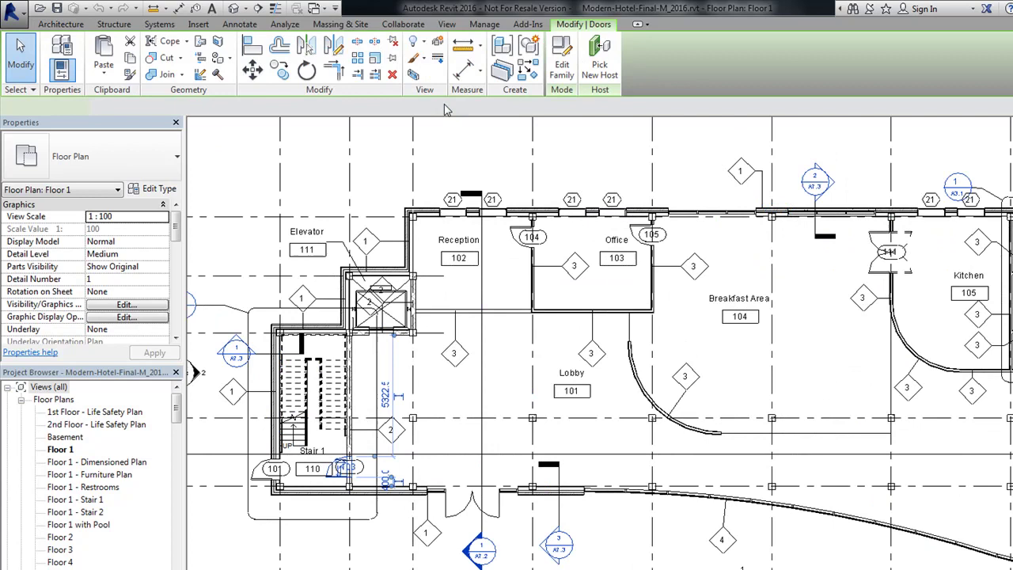
click(564, 69)
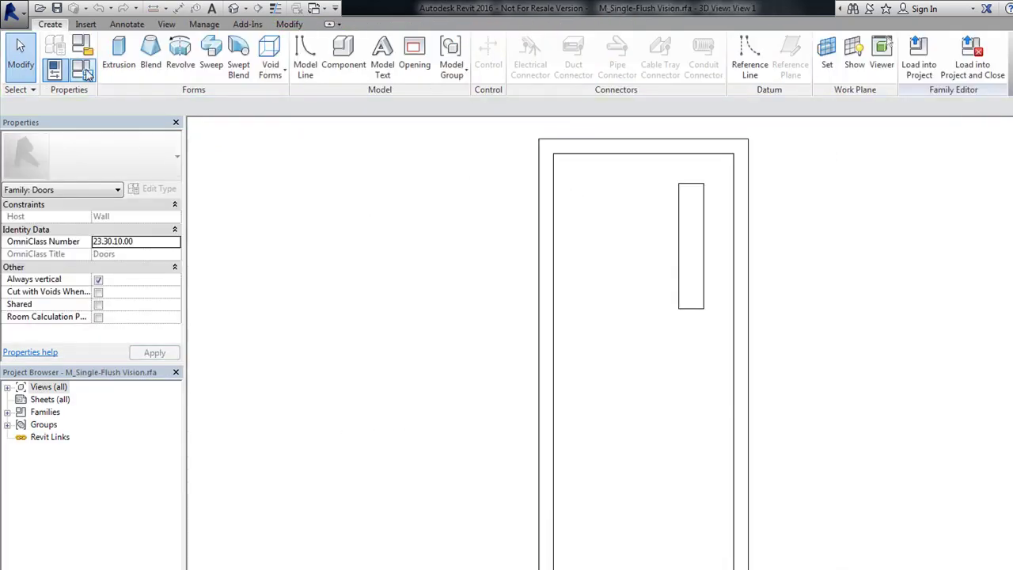
click(82, 70)
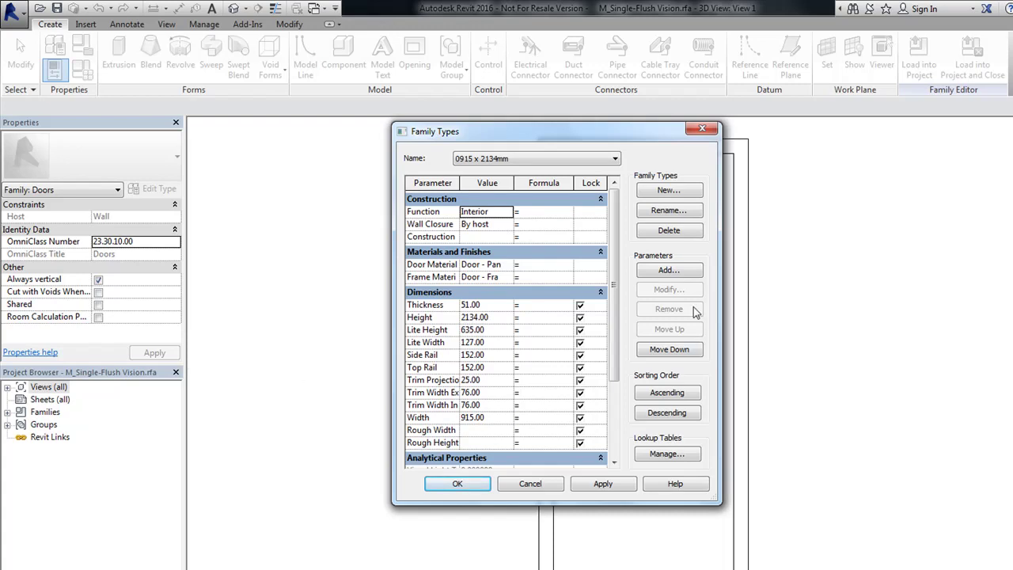
click(677, 271)
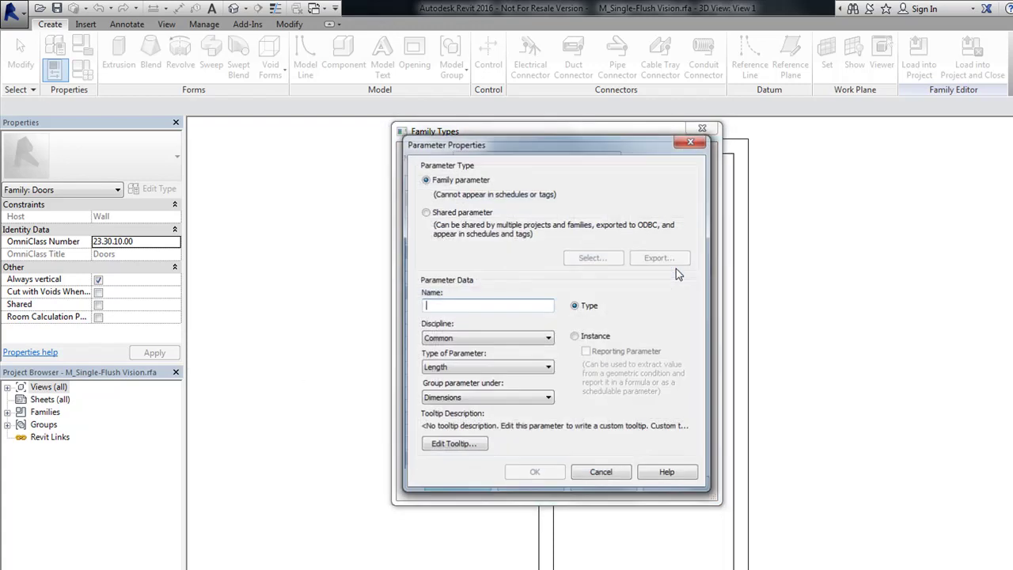
click(426, 211)
click(593, 257)
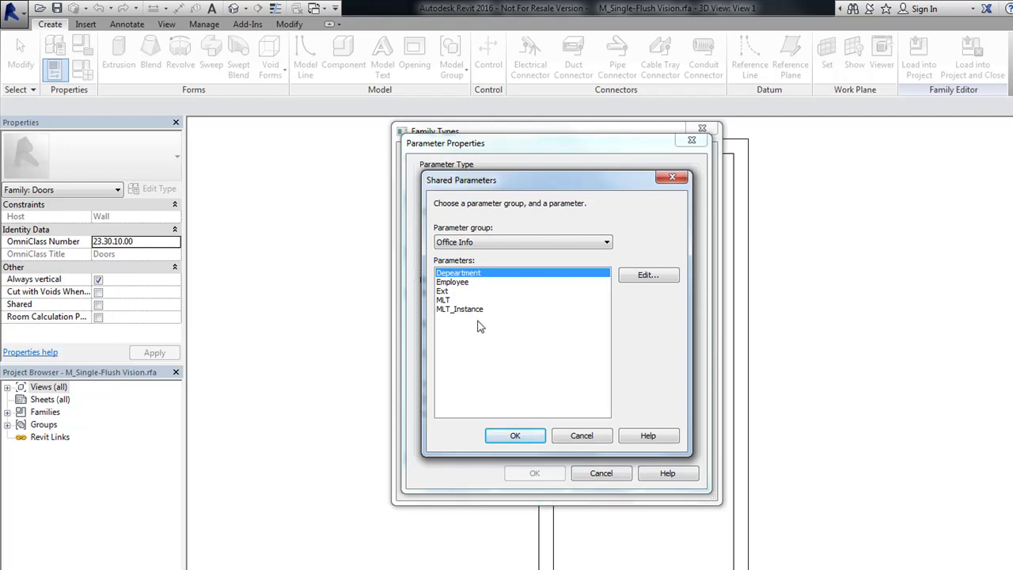
click(463, 308)
click(515, 435)
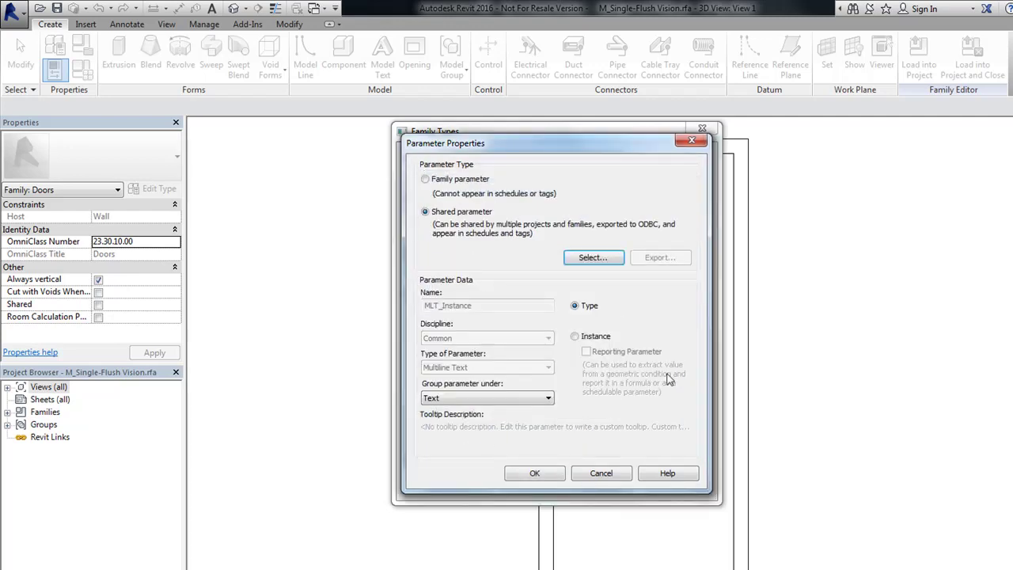
click(575, 336)
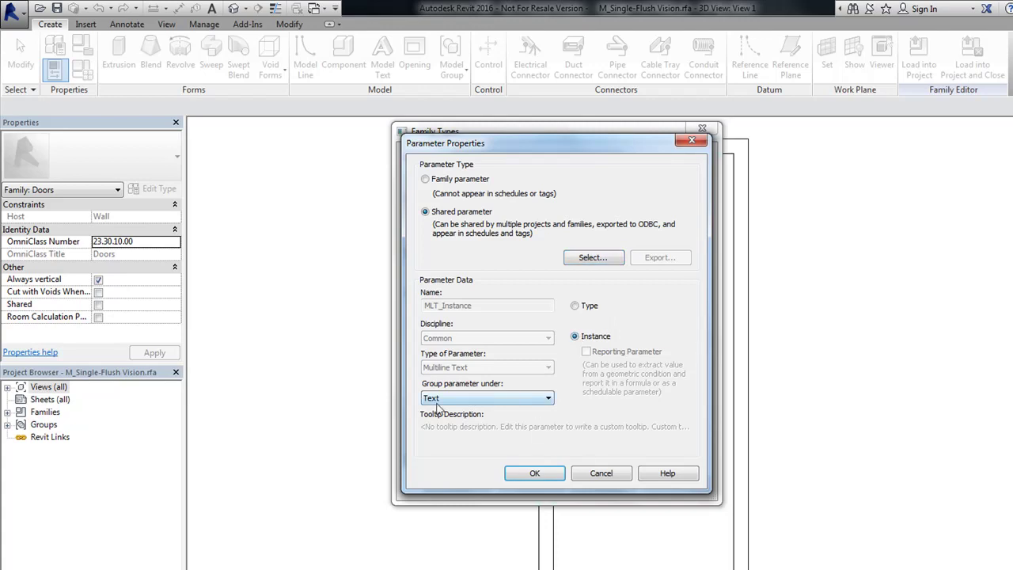
click(534, 474)
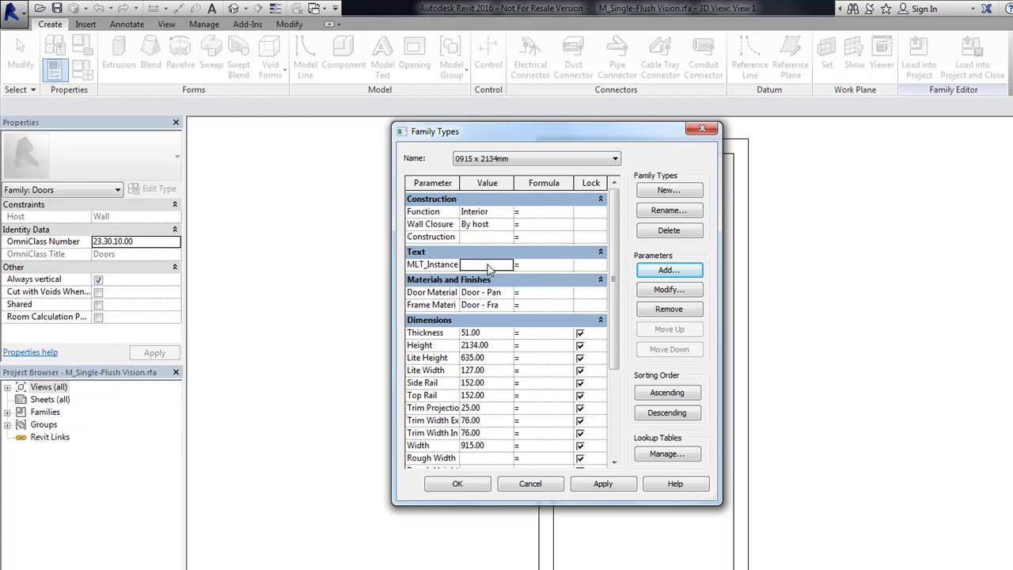
- Enter a four-line MLT_Instance value including 'Line 2' and 'Line 3', and apply it
click(491, 266)
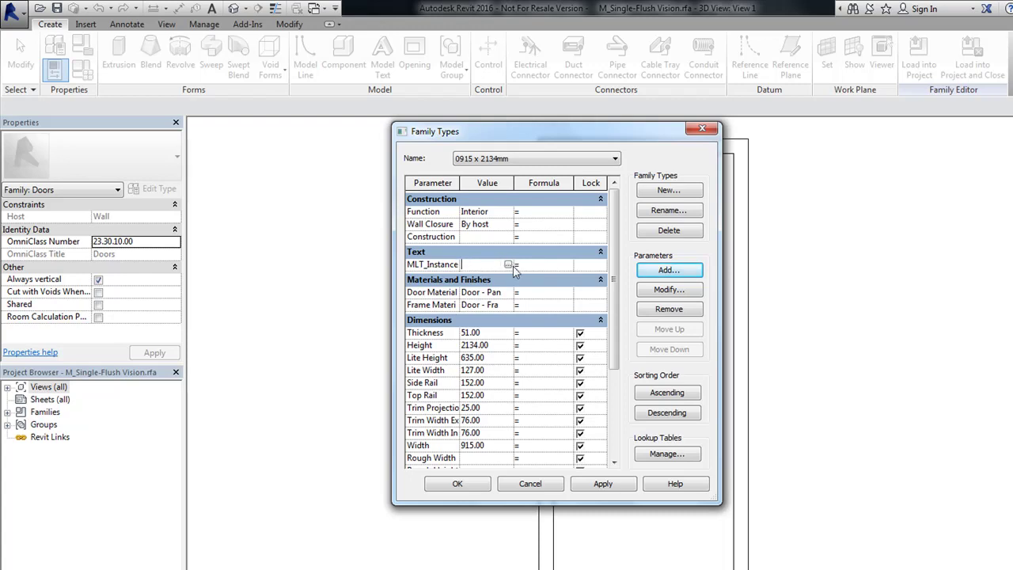
click(507, 265)
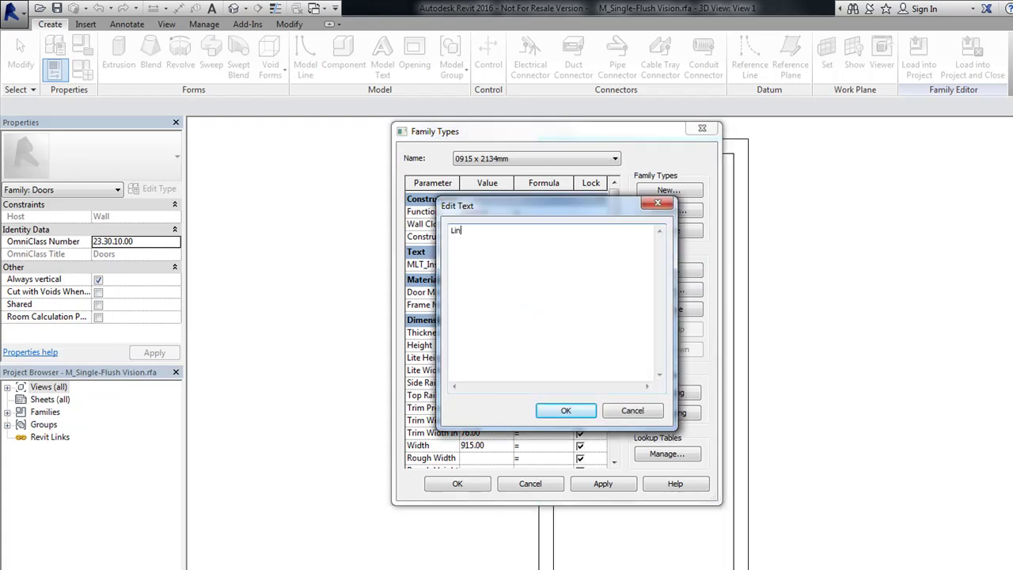
text(Line 2 )
text(Line 3)
key(Left)
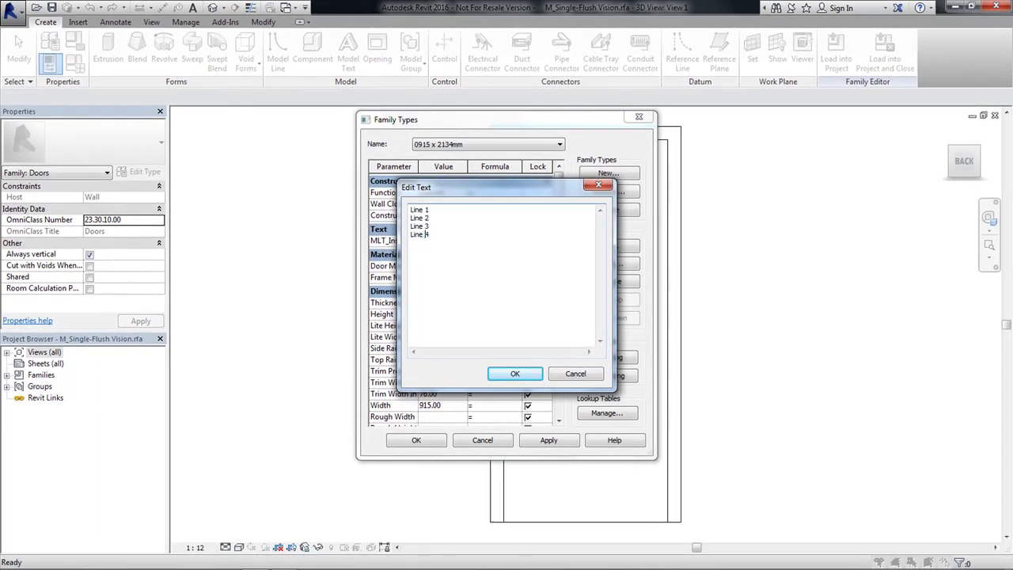
click(532, 379)
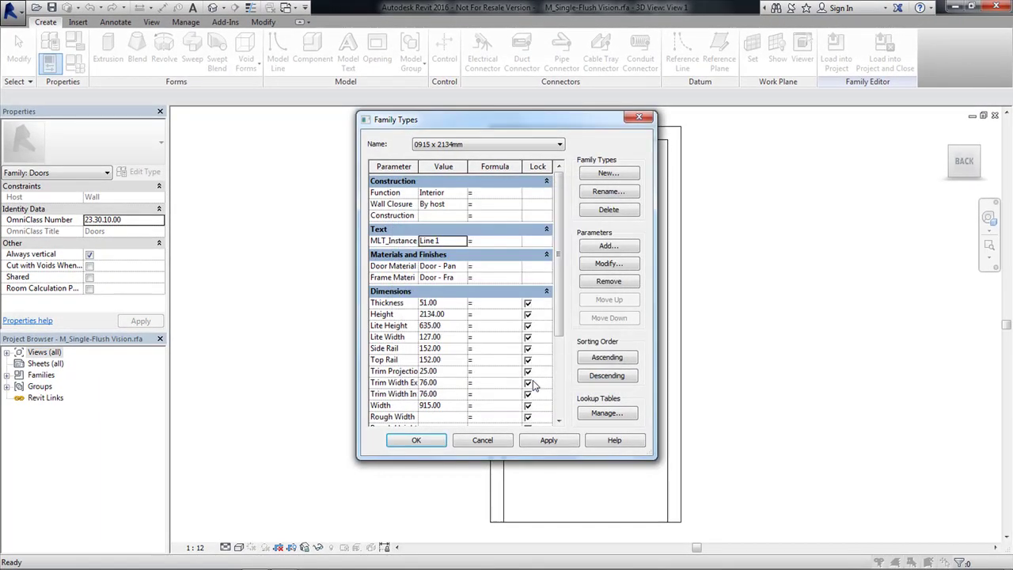
click(491, 442)
- Close the door family and inspect the properties of doors 104 and 105
click(995, 116)
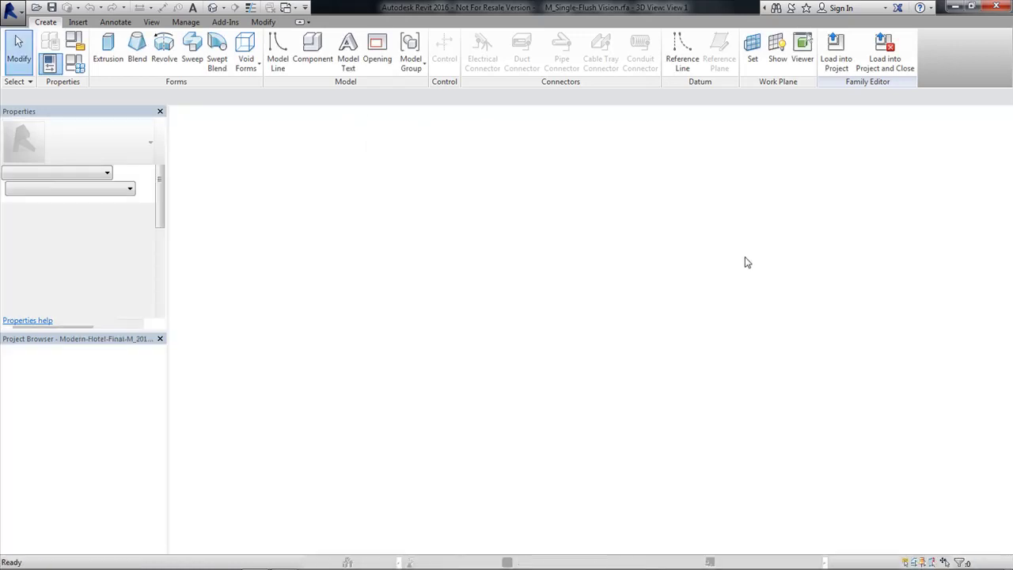
scroll(462, 242, up, 5)
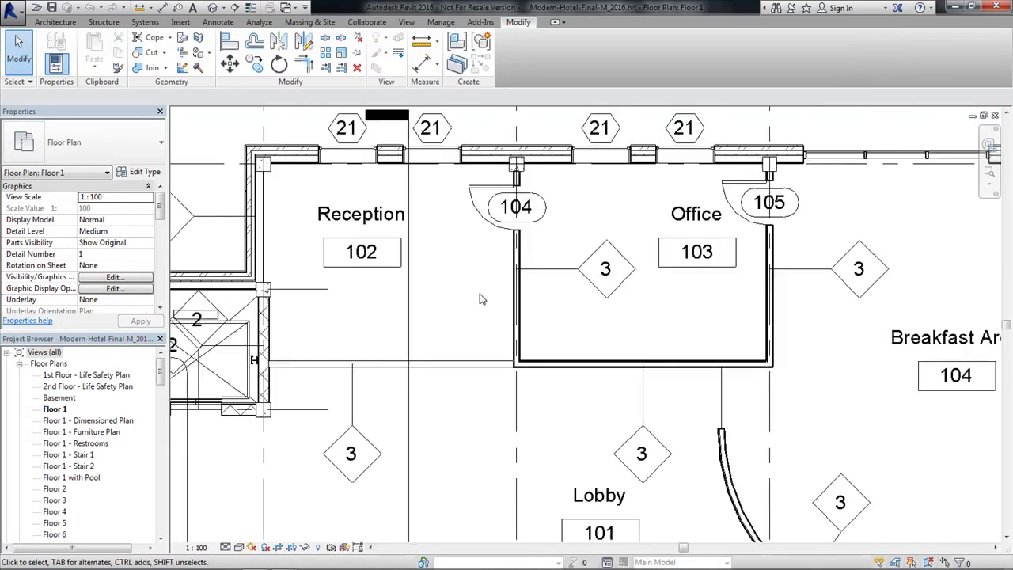
click(500, 229)
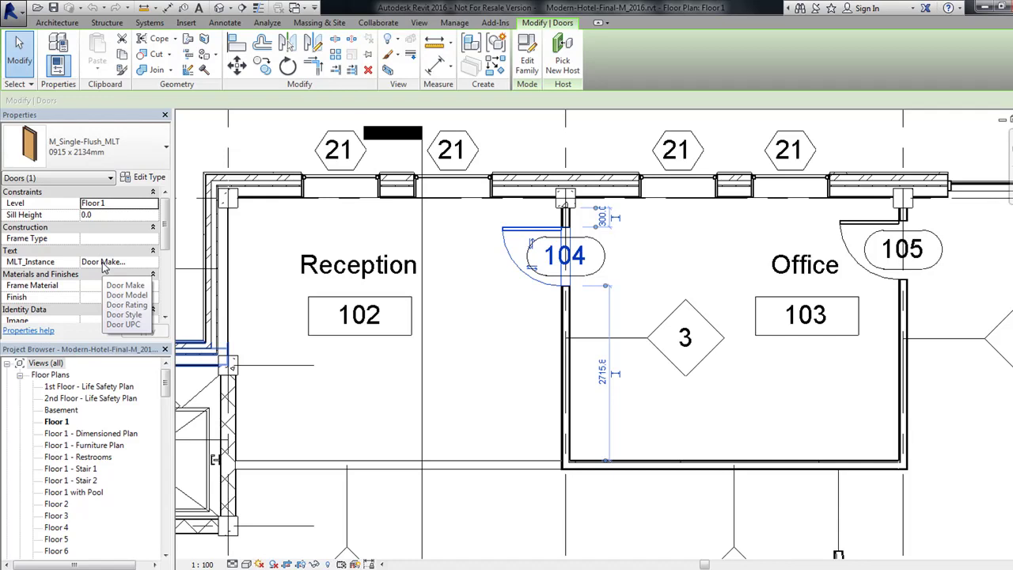
click(769, 246)
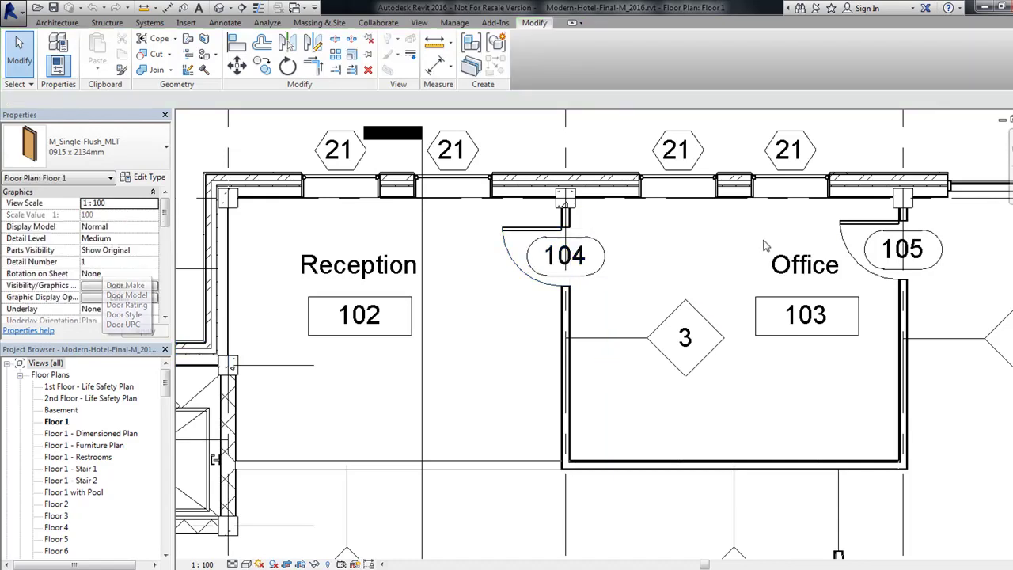
click(855, 229)
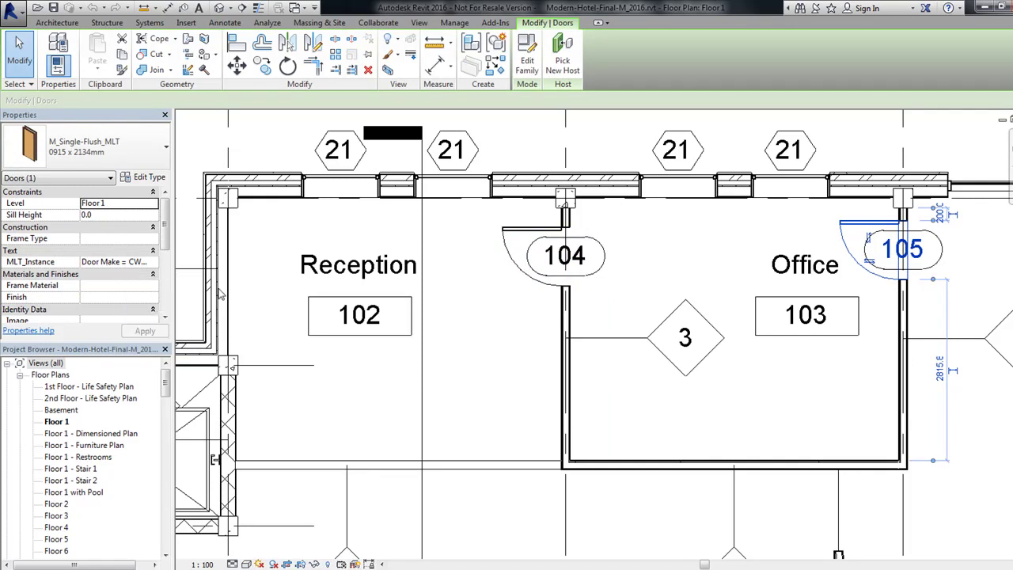
- Deselect door 105, zoom out, and scroll the Project Browser to Schedules/Quantities
click(490, 384)
scroll(502, 344, down, 3)
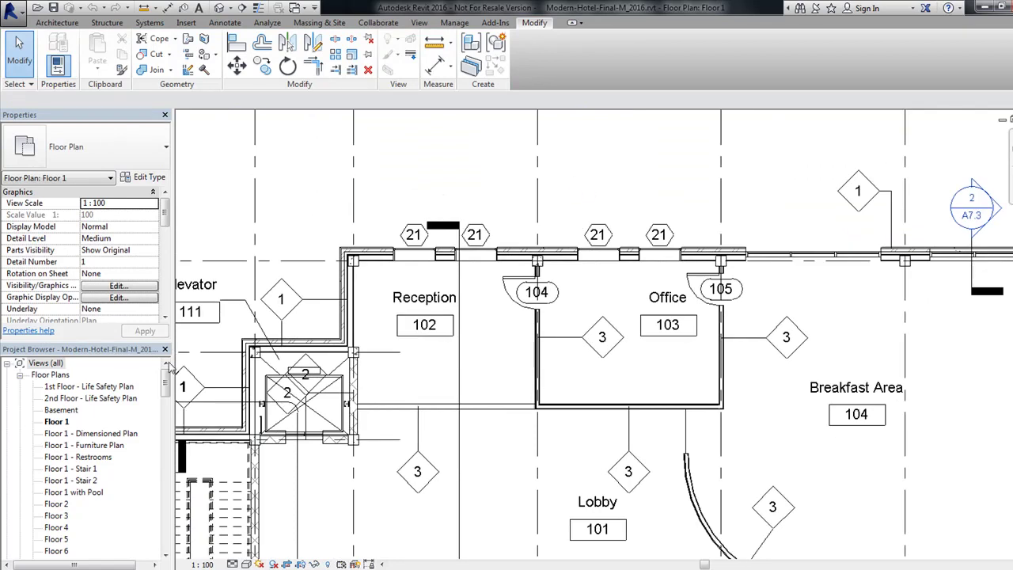
drag(166, 383, 167, 429)
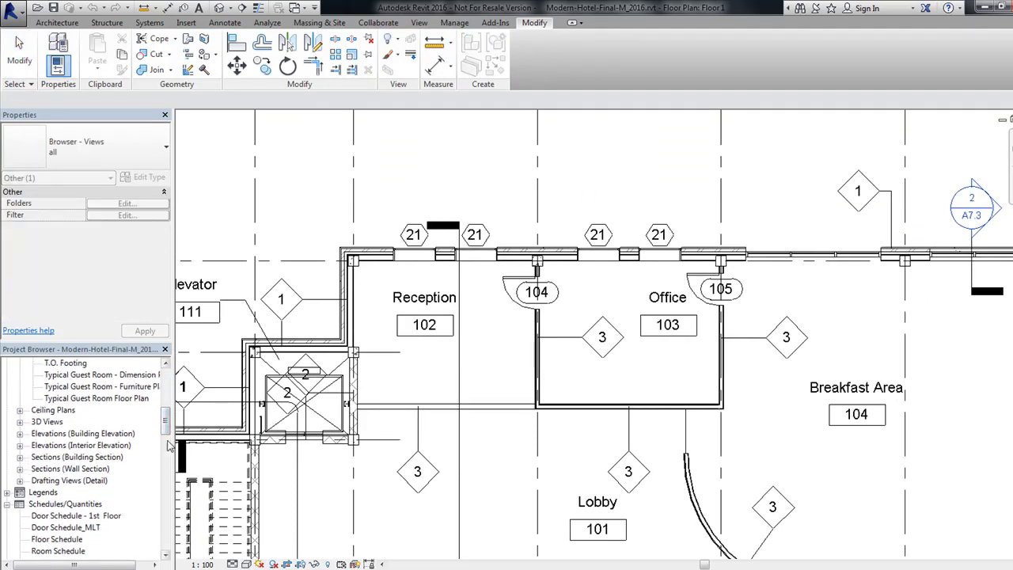
- Open the Door Schedule_MLT schedule
click(85, 527)
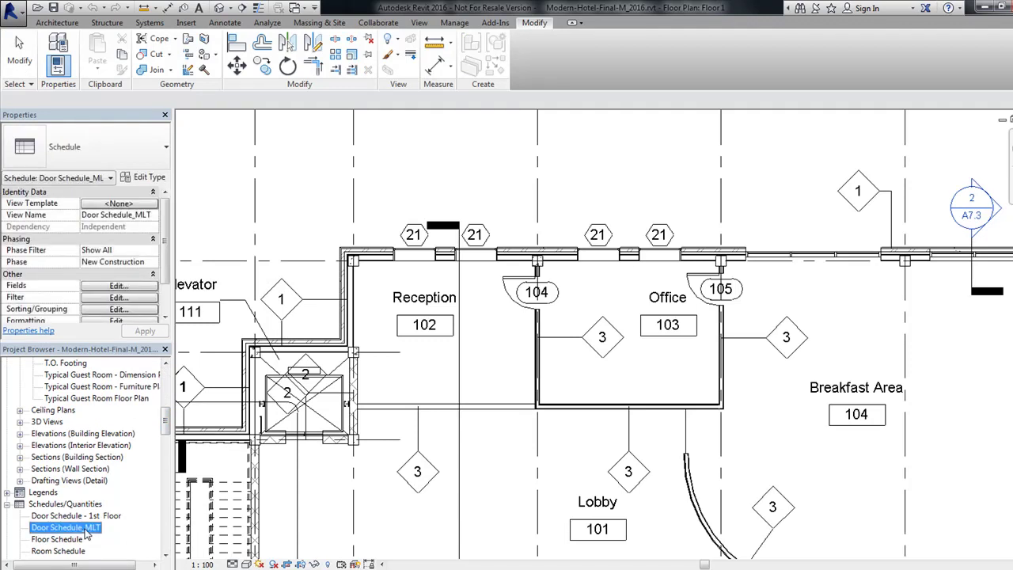
double_click(86, 527)
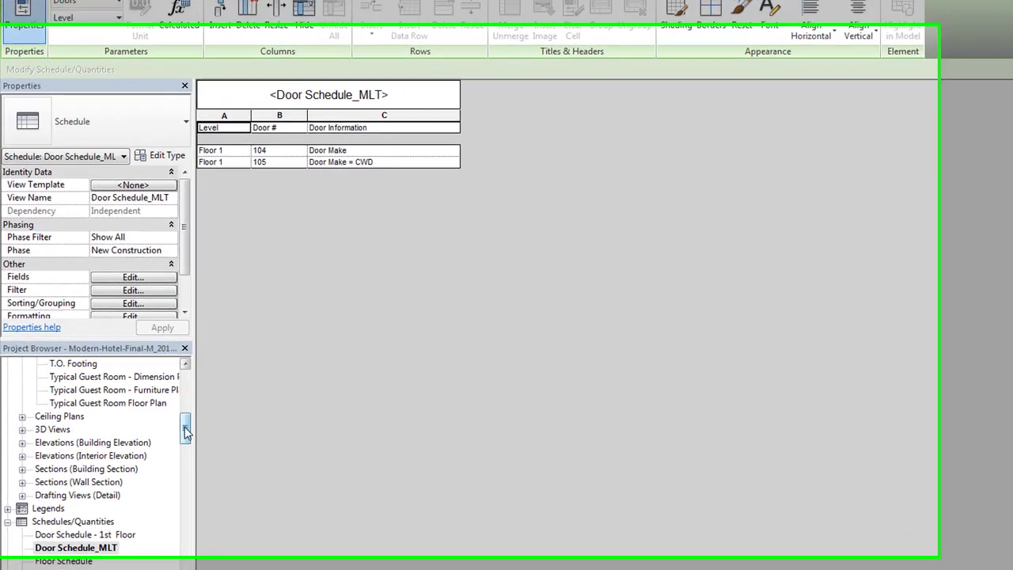
drag(166, 415, 201, 501)
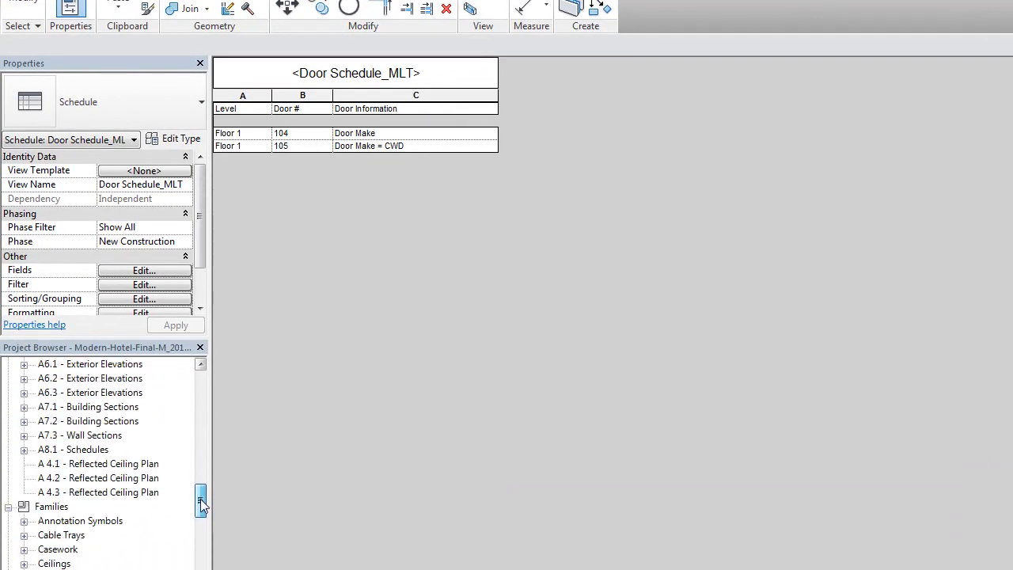
scroll(13, 498, up, 2)
- Open sheet A8.1 - Schedules and widen the Door Information column so entries fit one line
double_click(73, 505)
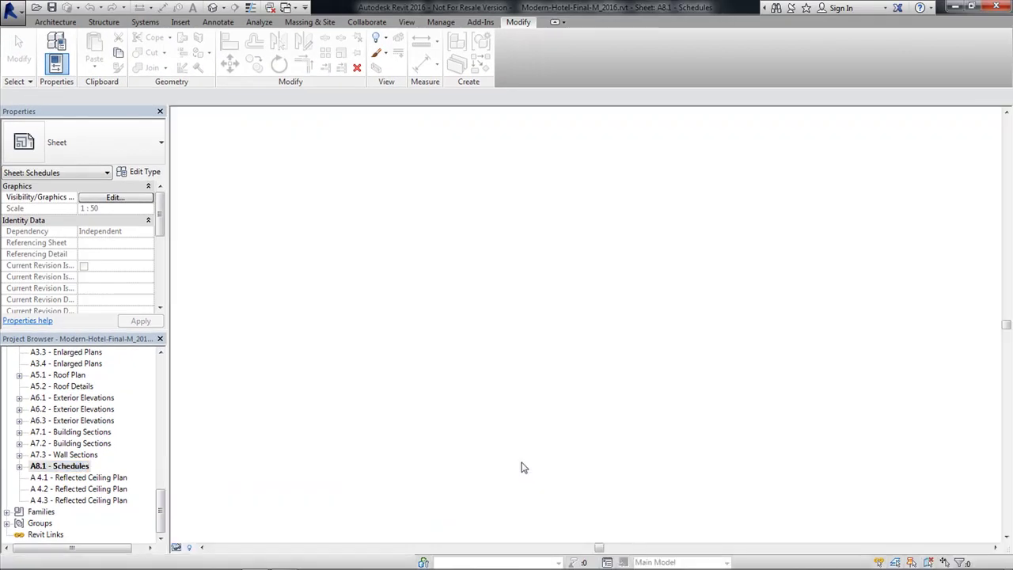
scroll(332, 382, up, 5)
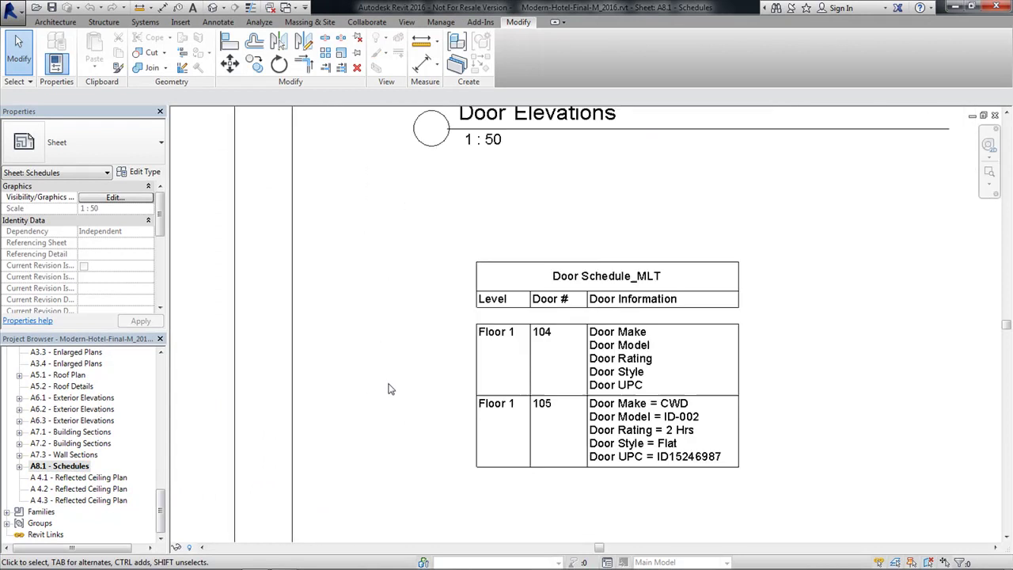
scroll(876, 492, up, 2)
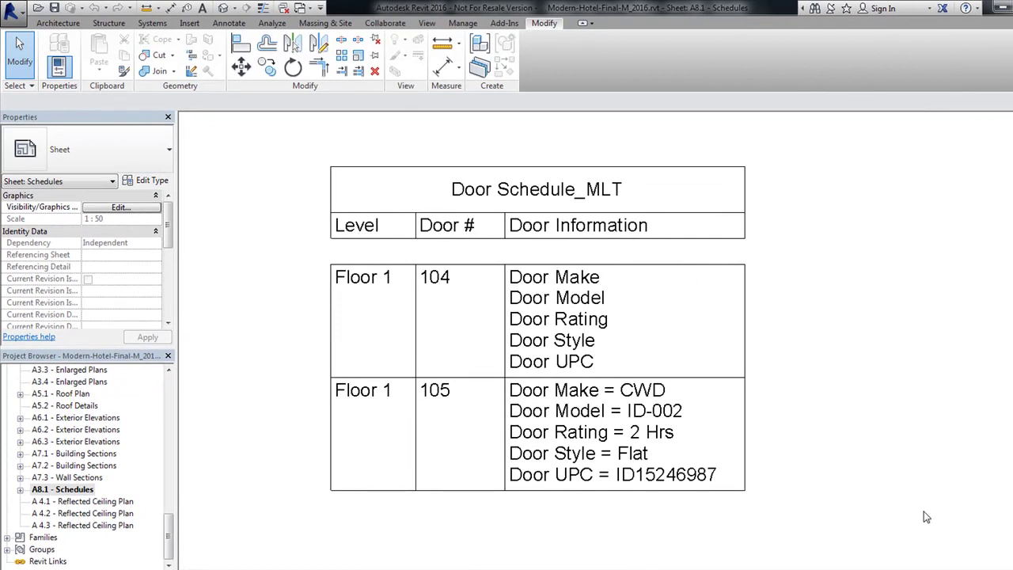
click(747, 325)
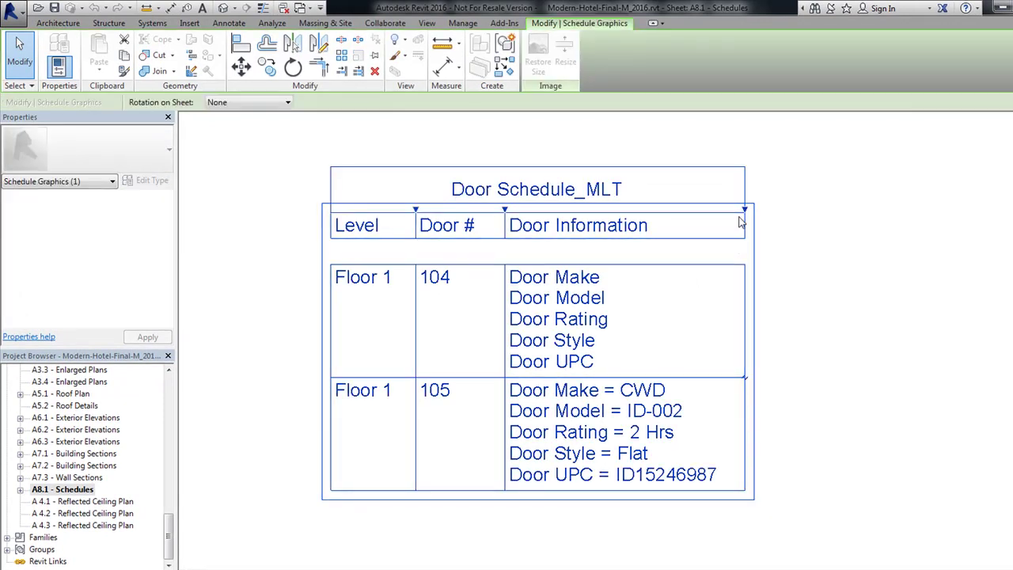
drag(744, 209, 692, 221)
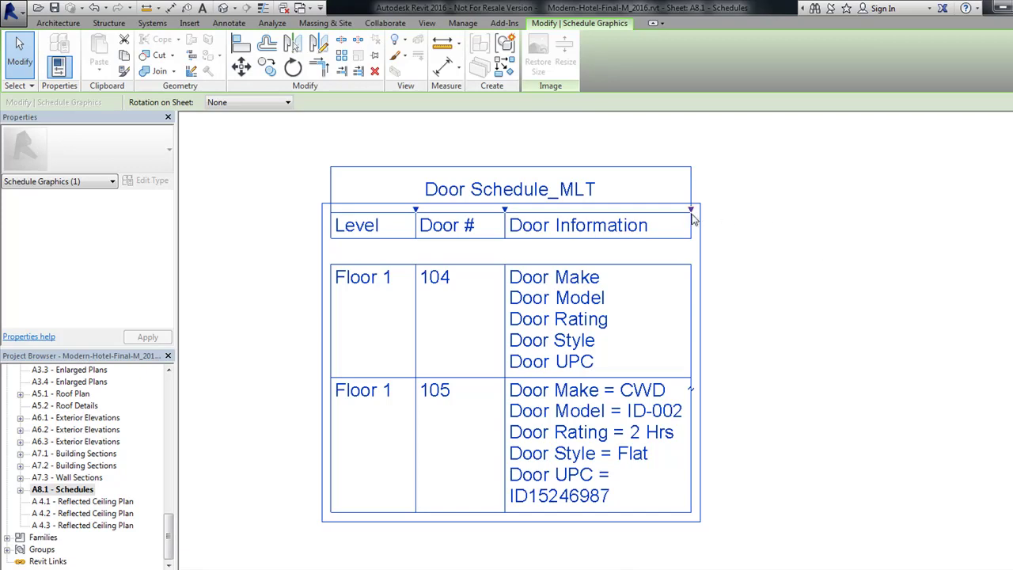
drag(692, 212, 754, 208)
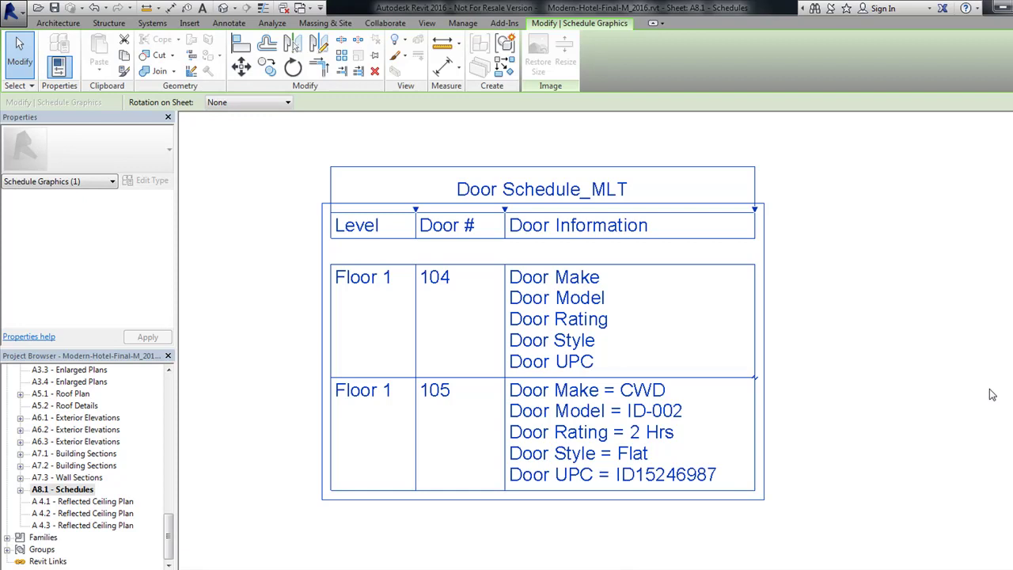
- Leave the schedule, open the Floor 1 plan and clear the leftover selection
key(Escape)
scroll(106, 401, up, 10)
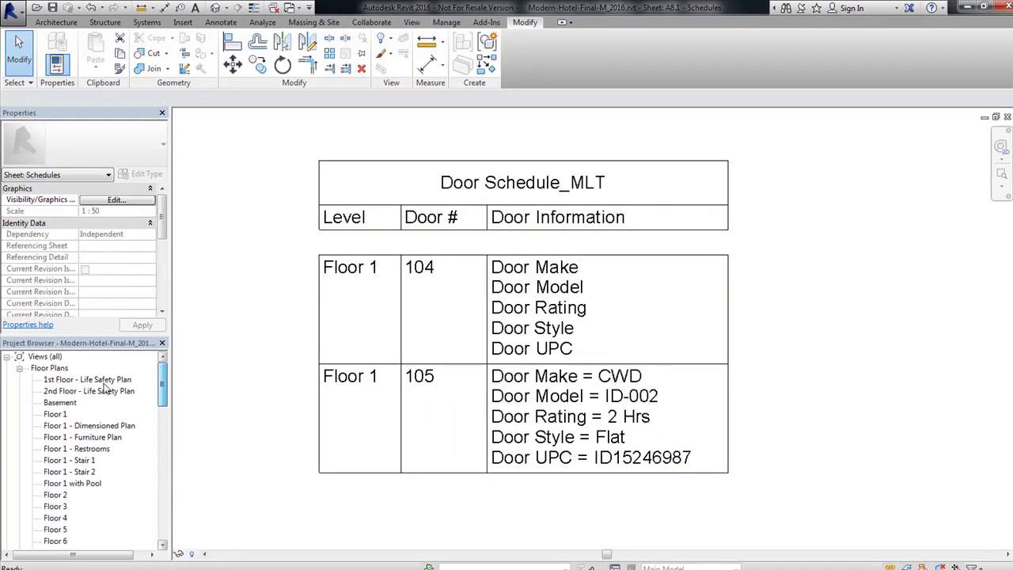
double_click(56, 414)
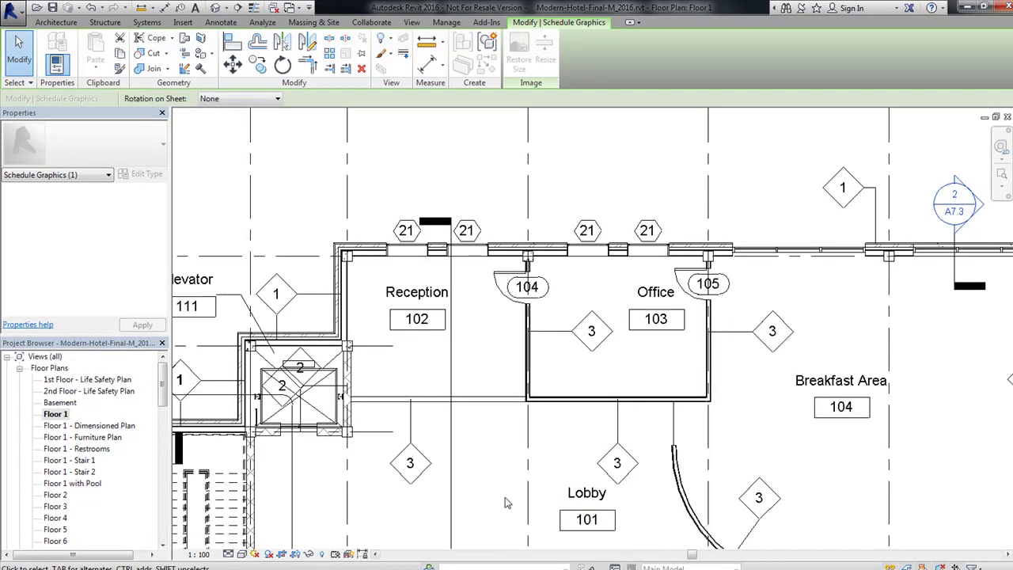
click(543, 211)
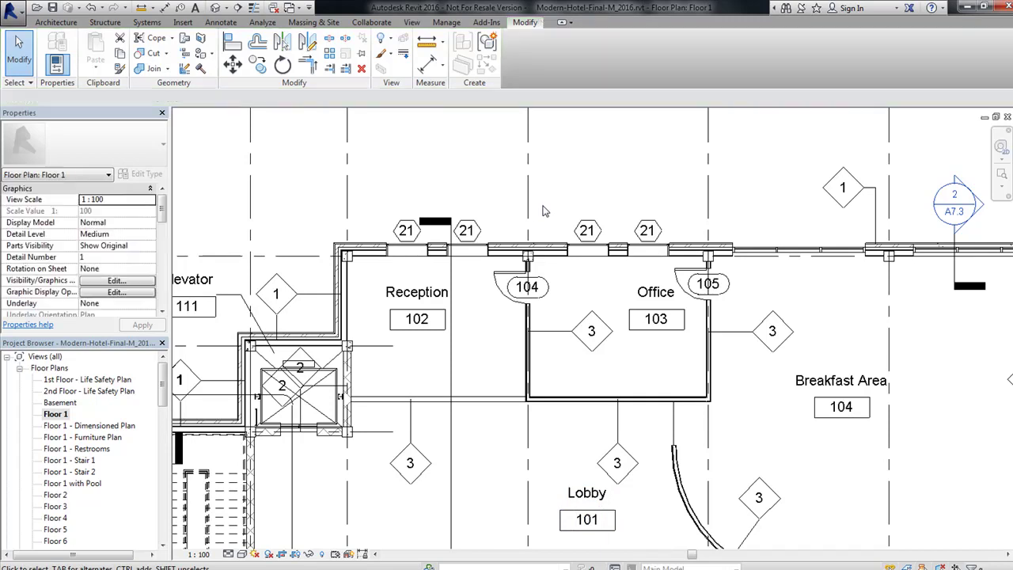
- Tag doors 104 and 105 by category, moving both tags up above the doors
click(215, 7)
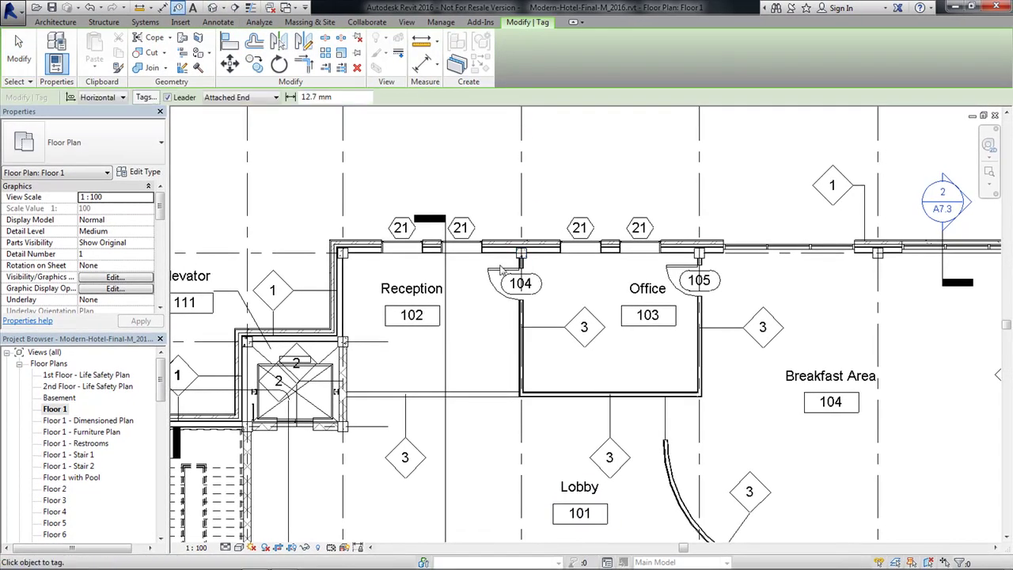
click(527, 279)
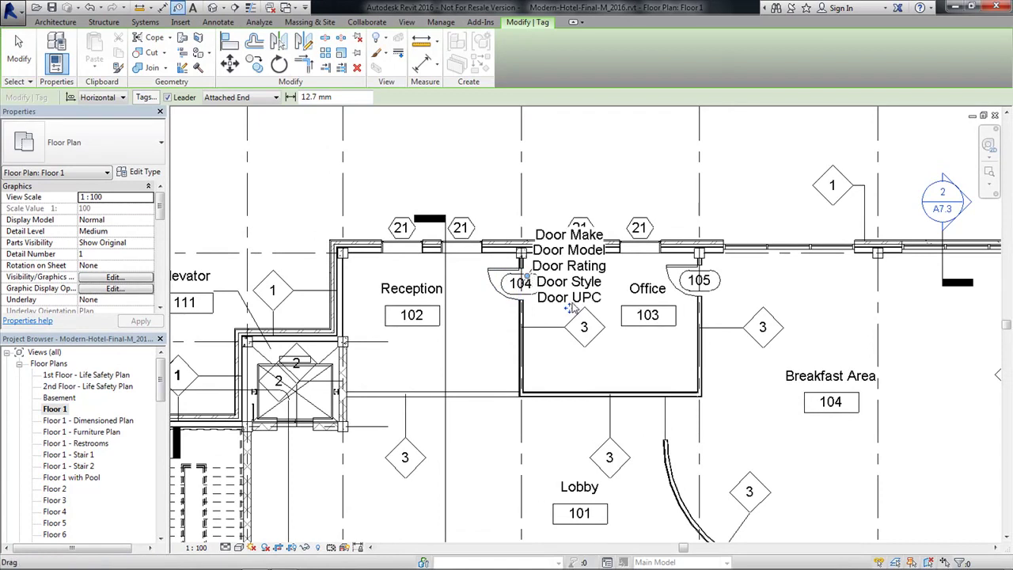
drag(527, 279, 496, 197)
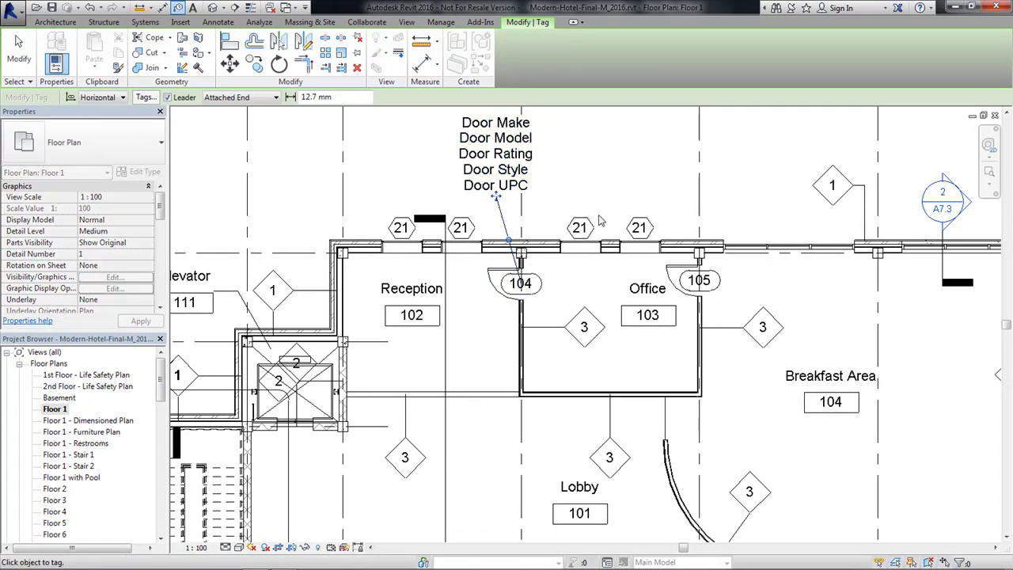
click(678, 272)
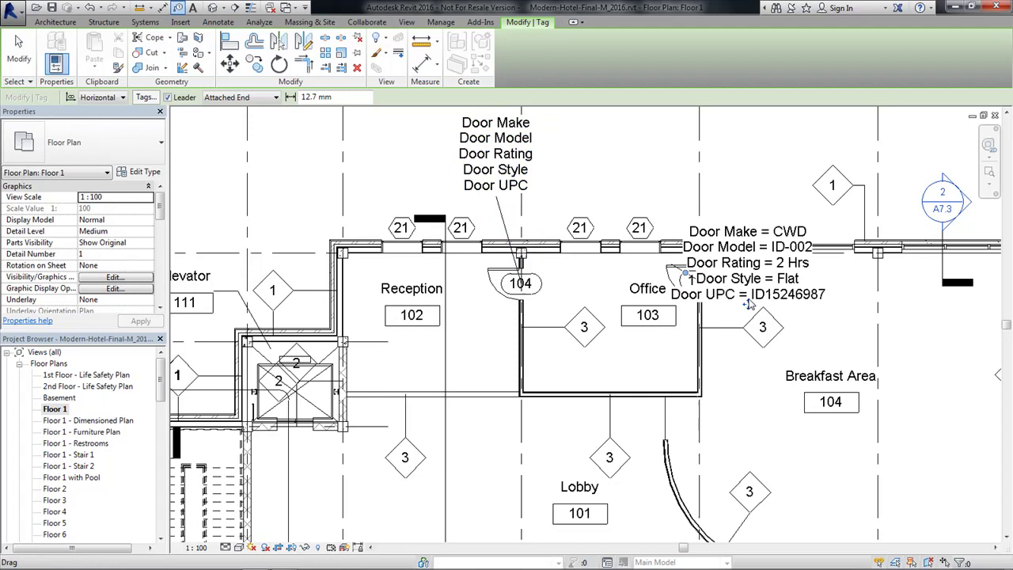
drag(748, 304, 643, 195)
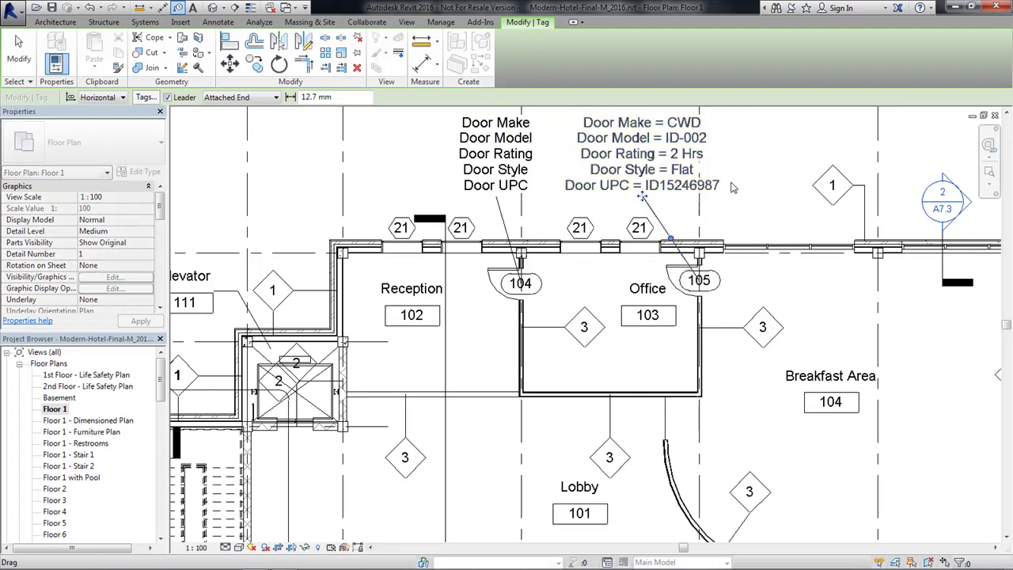
scroll(756, 409, down, 2)
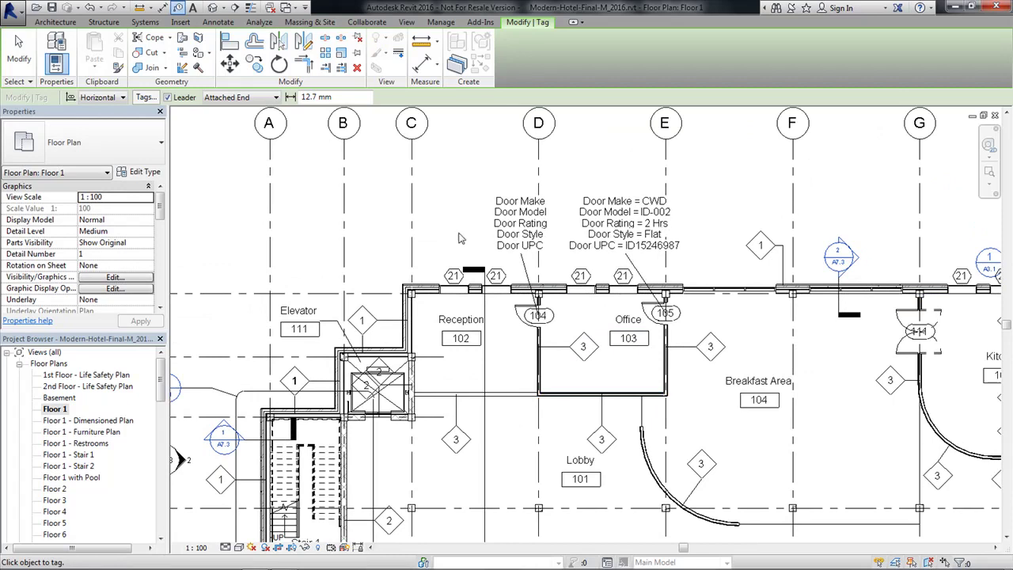
key(Escape)
key(Escape)
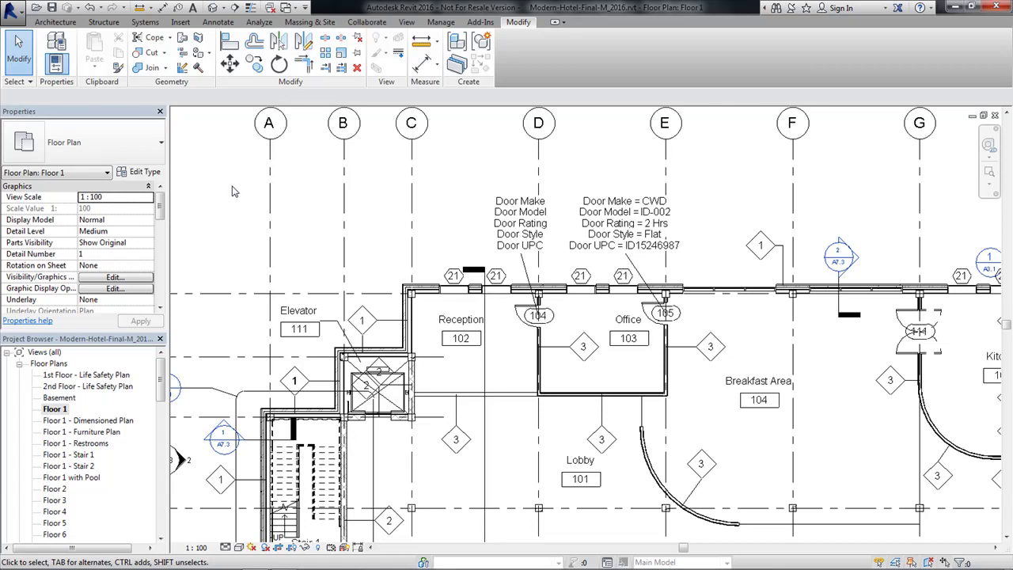
- On the Floor 2 plan, place rooms automatically, creating 30 tagged rooms, and check the tags
double_click(55, 488)
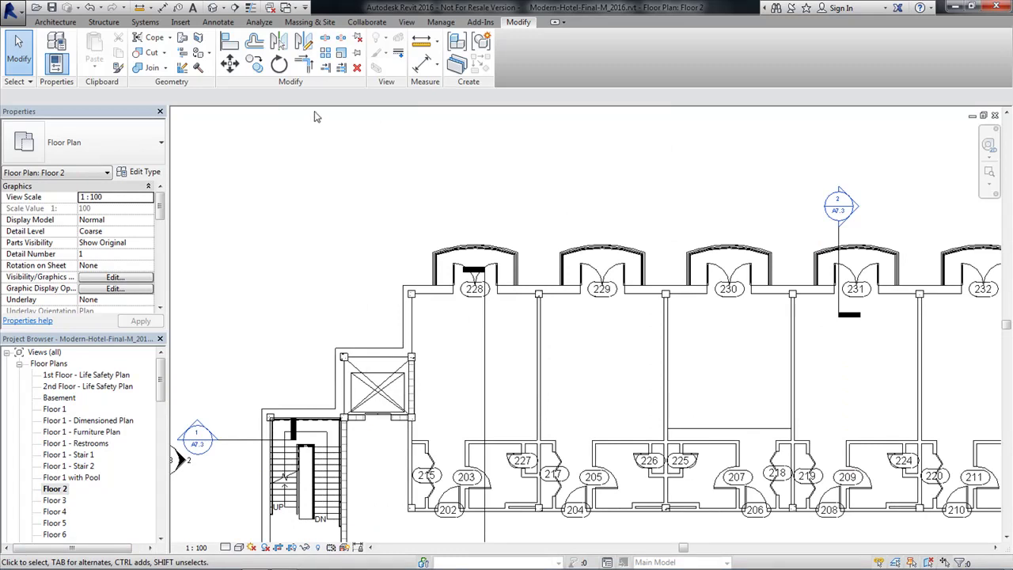
scroll(320, 140, down, 3)
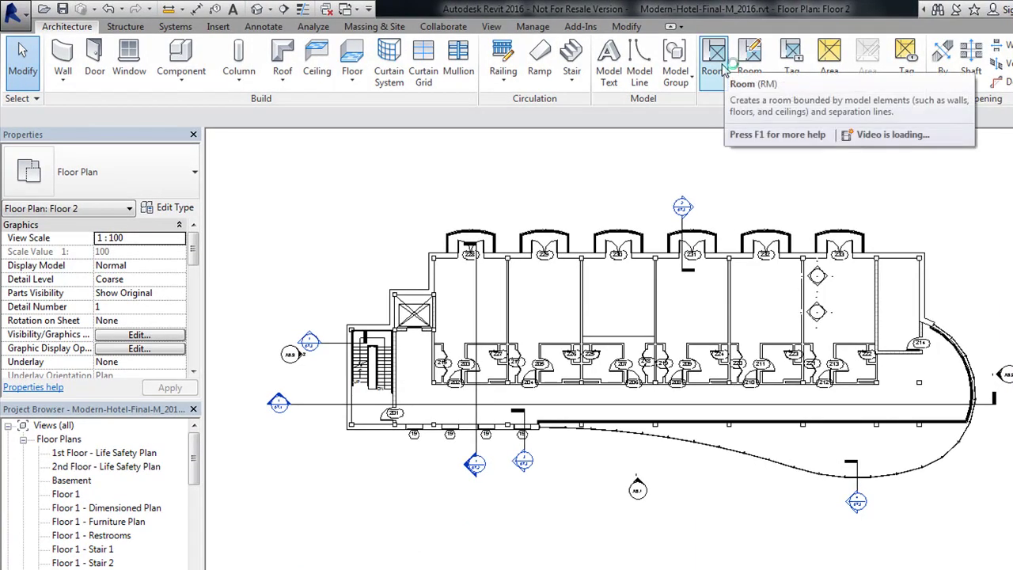
click(717, 65)
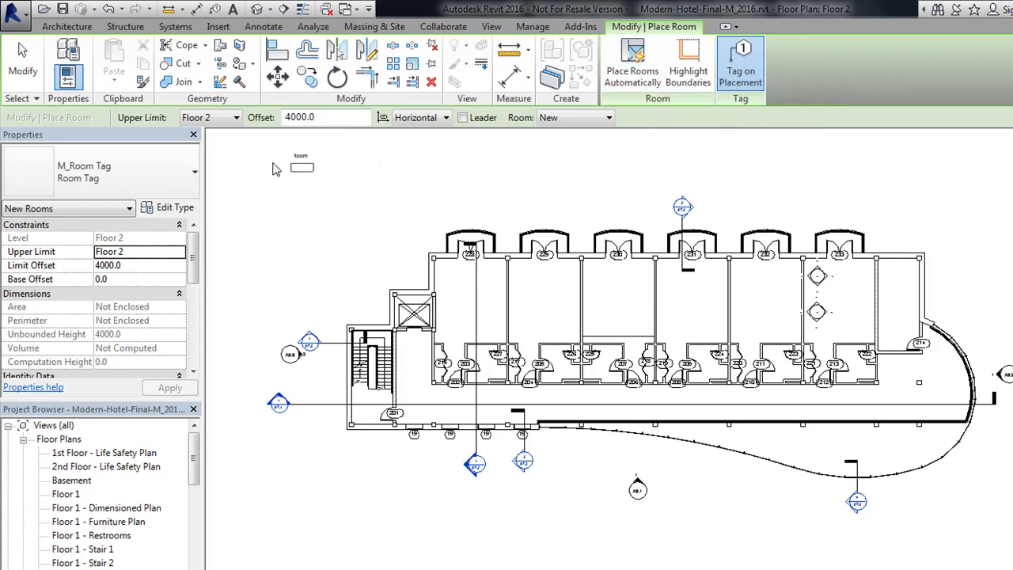
click(641, 81)
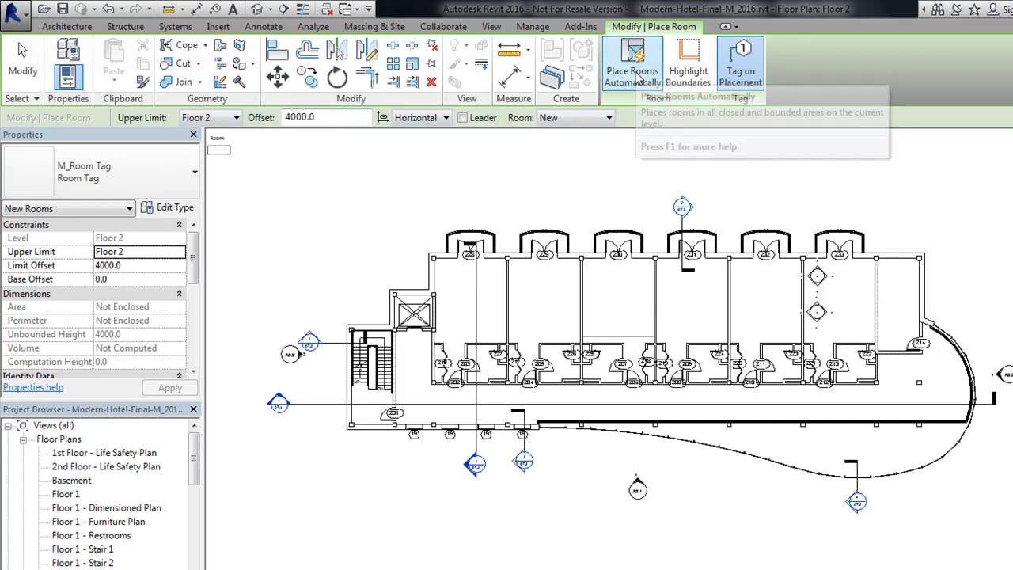
click(639, 80)
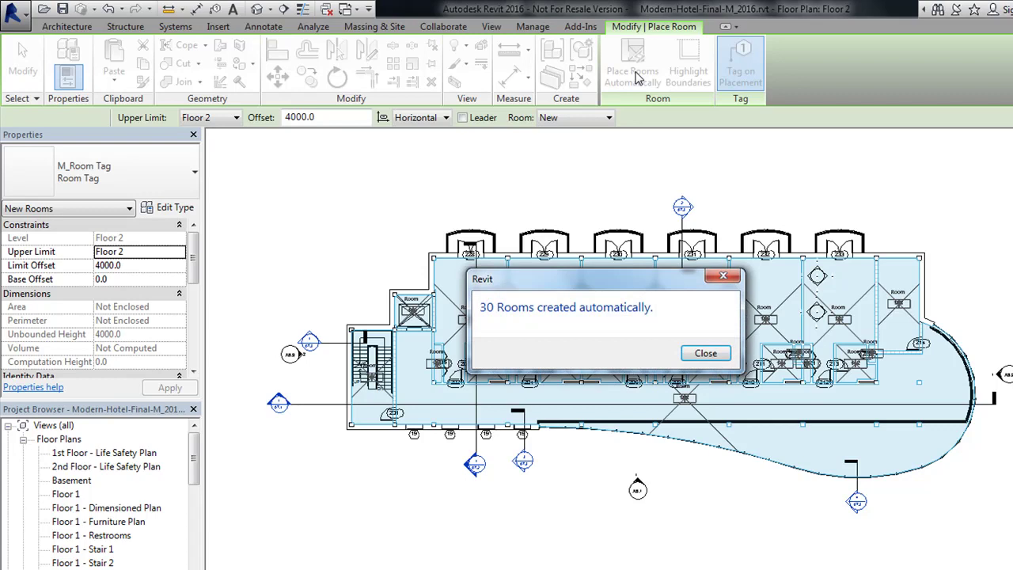
click(704, 352)
key(Escape)
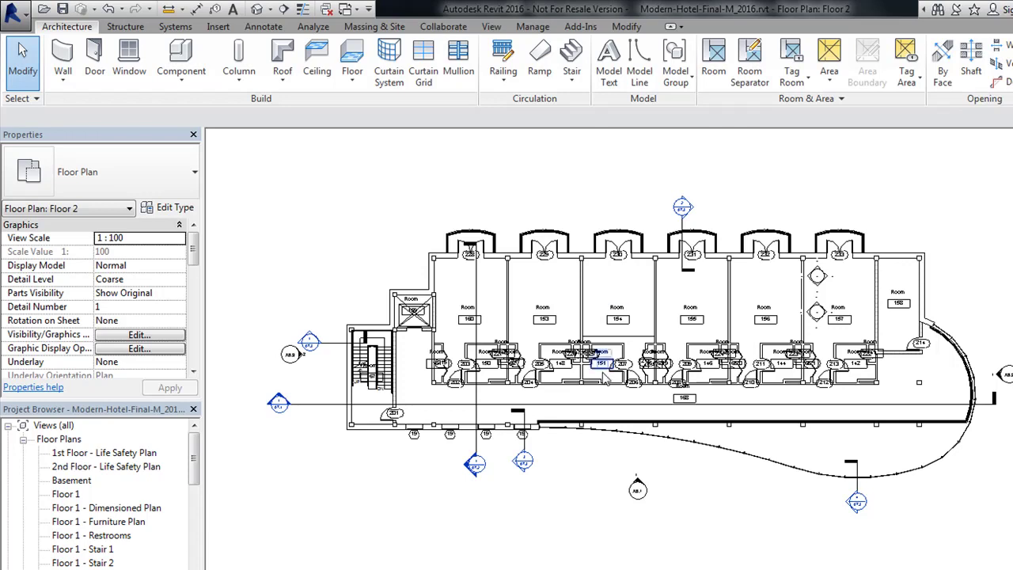
scroll(535, 353, up, 5)
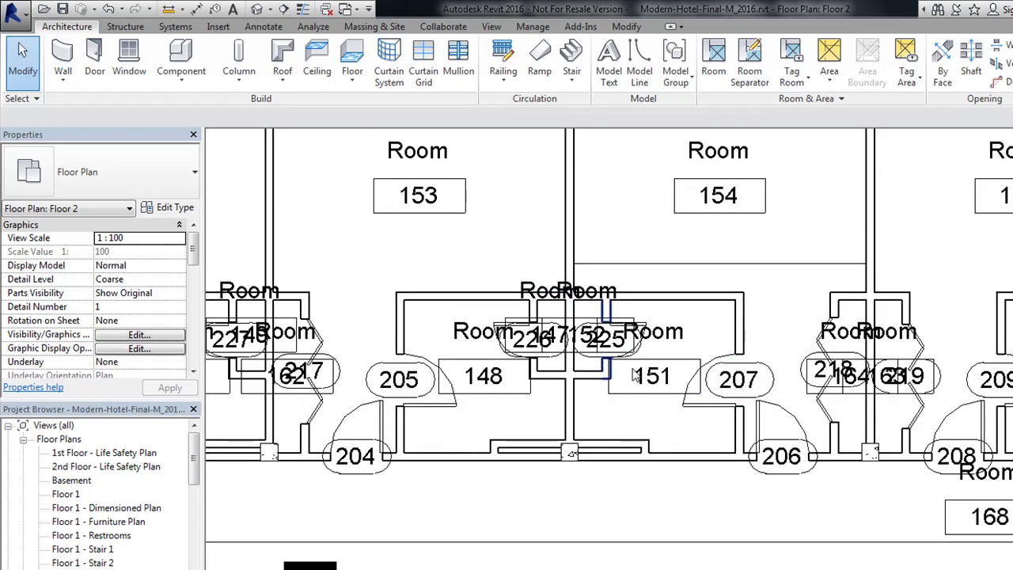
scroll(636, 364, down, 5)
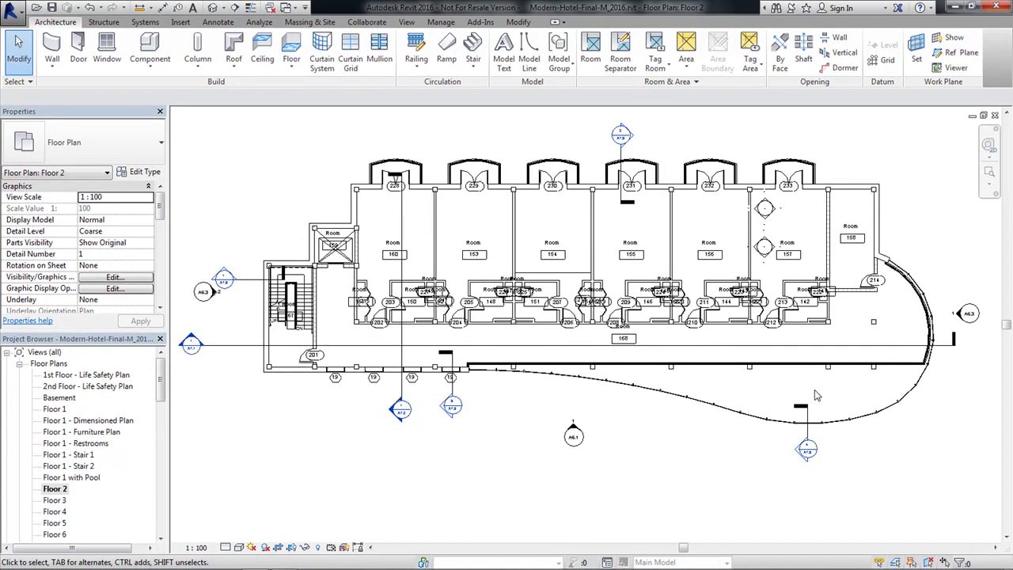
- Open the Floor 3 plan from the Project Browser's Floor Plans list
scroll(810, 357, down, 2)
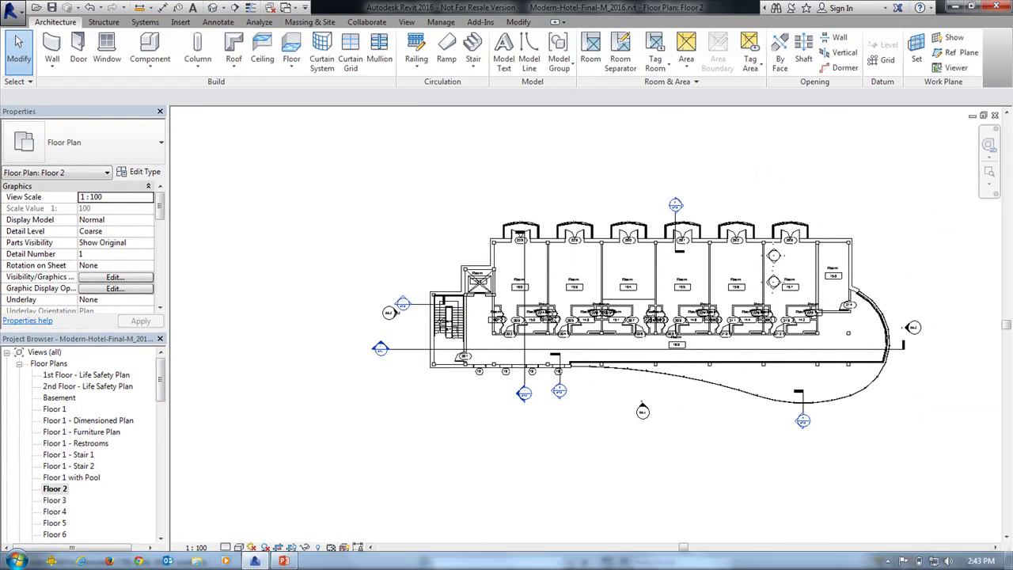
double_click(56, 500)
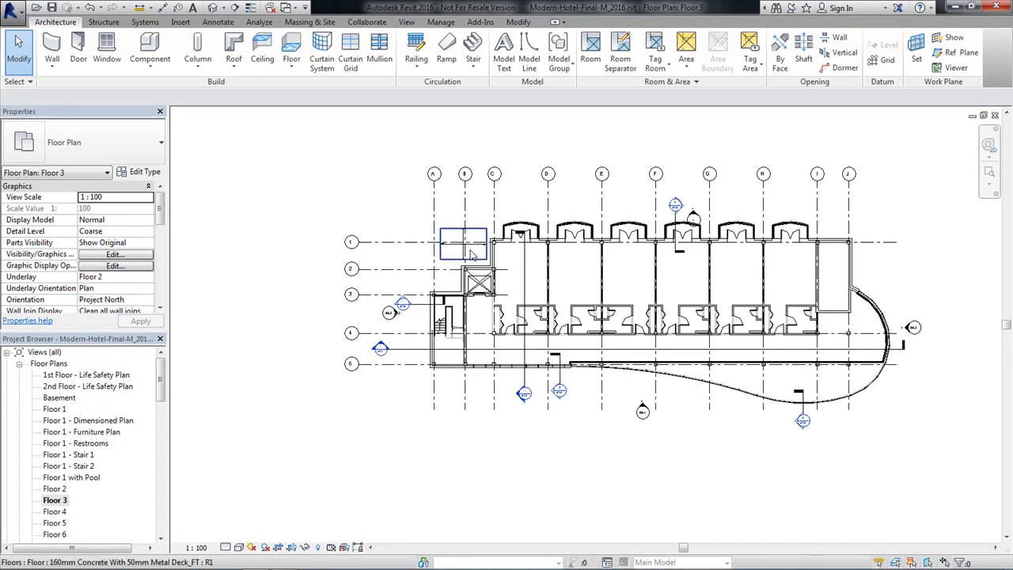
click(528, 264)
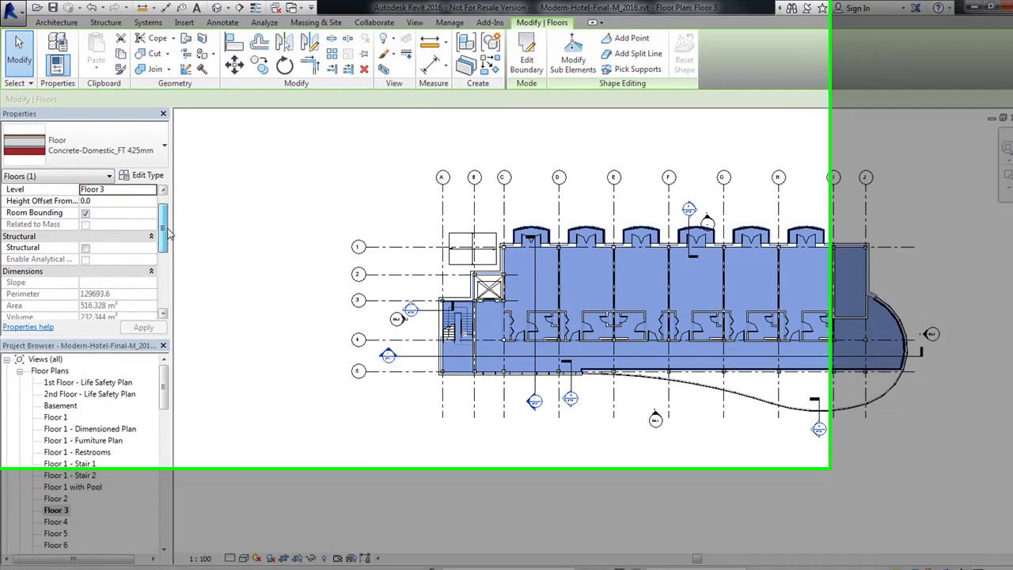
drag(163, 222, 166, 244)
drag(198, 291, 190, 297)
mouse_move(43, 327)
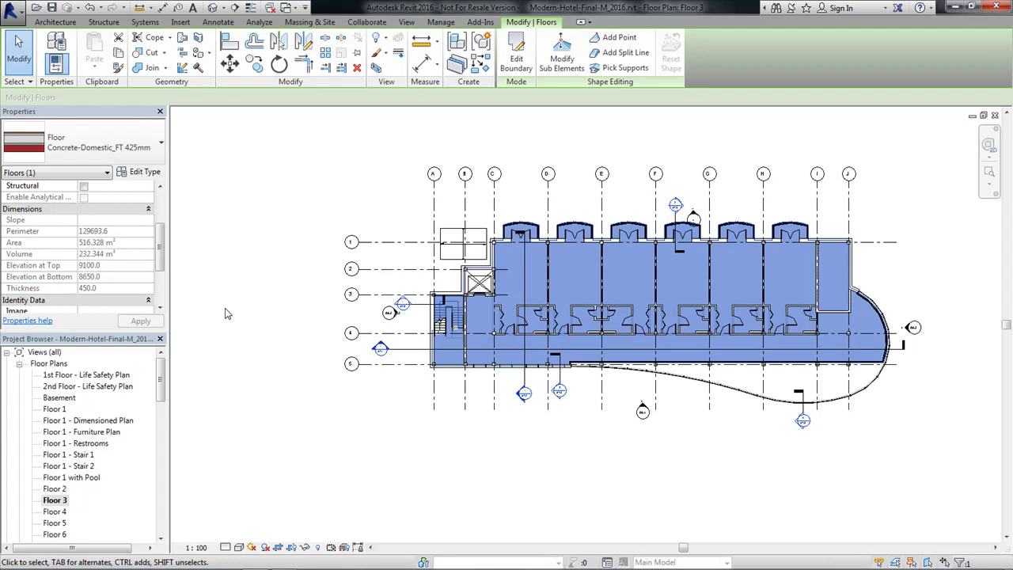
click(269, 396)
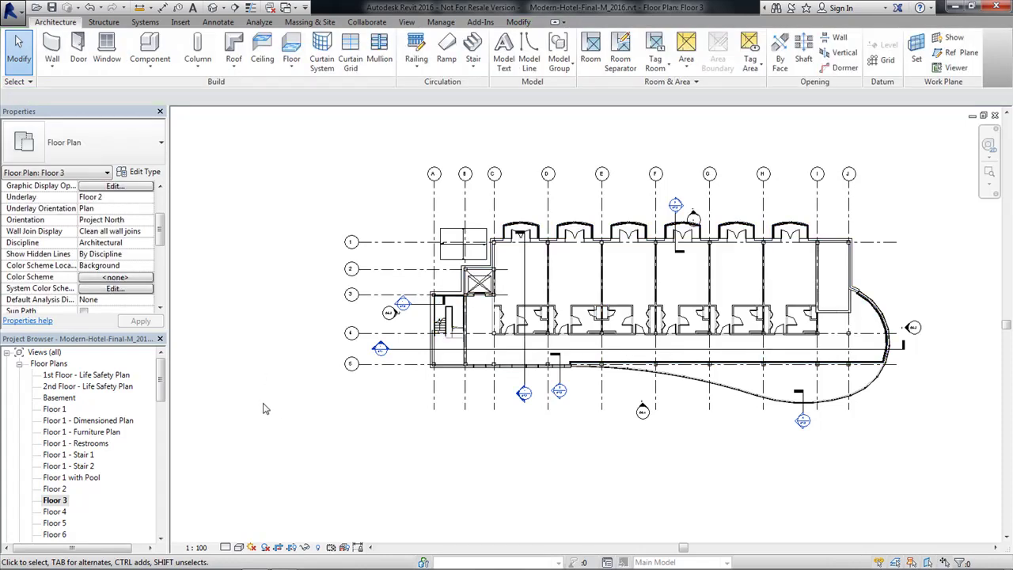
scroll(305, 421, up, 2)
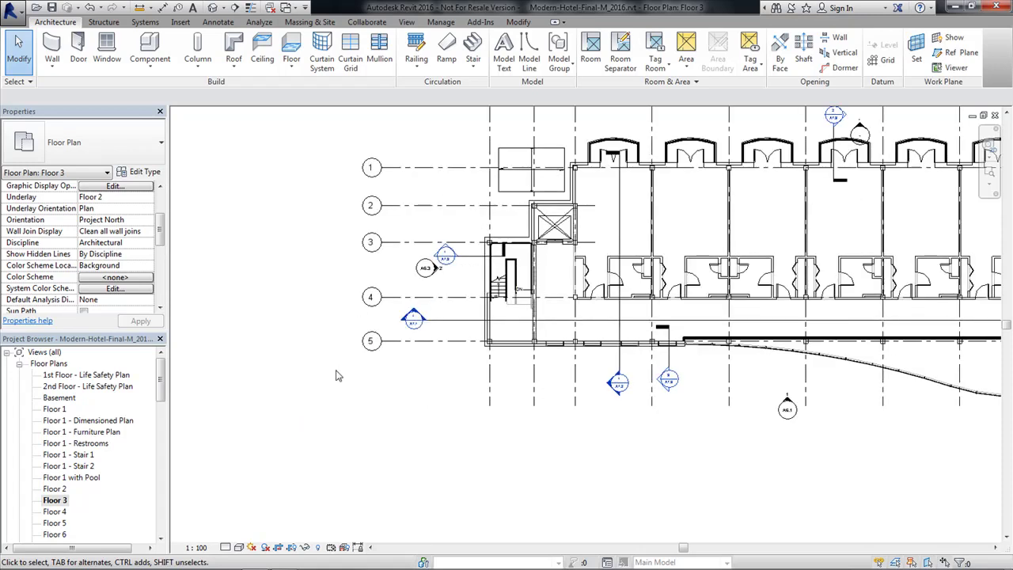
click(508, 192)
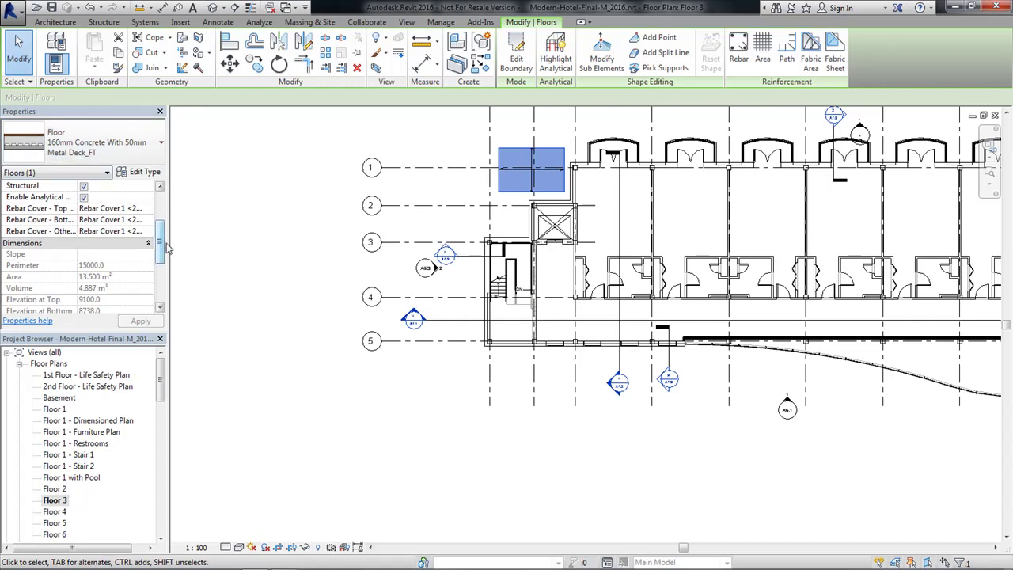
scroll(160, 248, down, 1)
scroll(160, 247, down, 3)
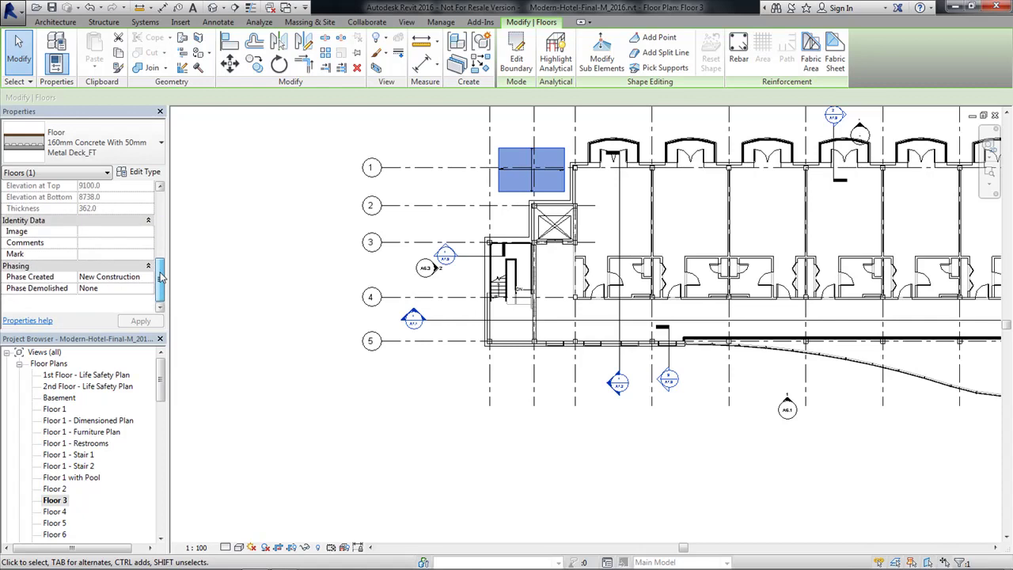
scroll(158, 245, up, 2)
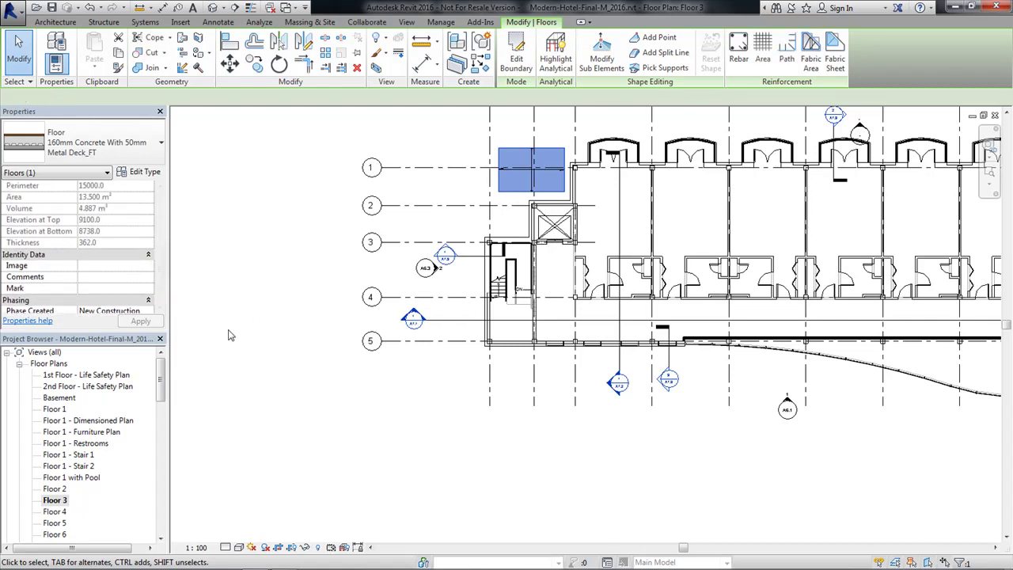
key(Escape)
drag(160, 380, 154, 451)
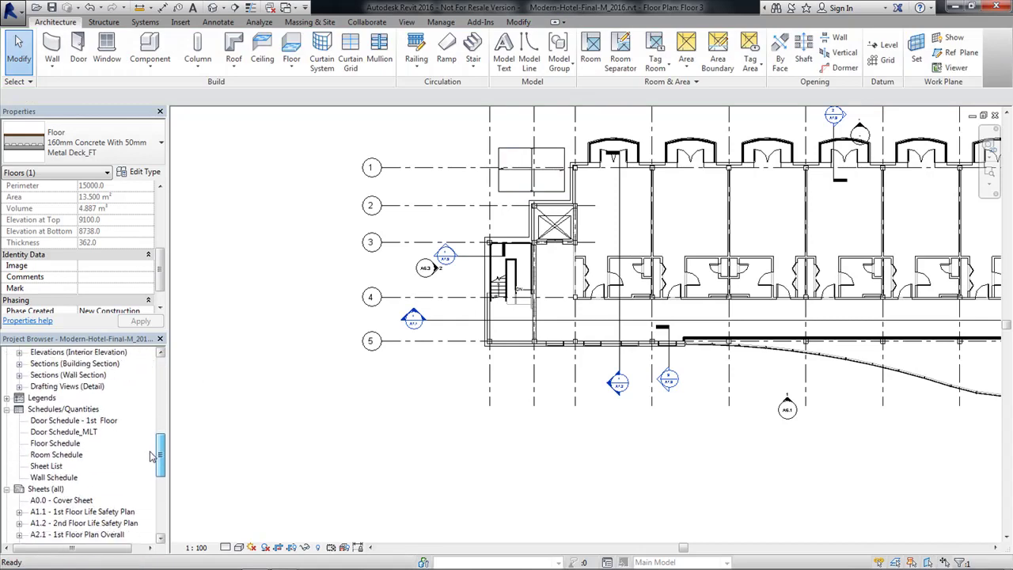
- Open the Floor Schedule listing both Floor 3 floors' elevations, e.g. 8650 to 9100
double_click(54, 443)
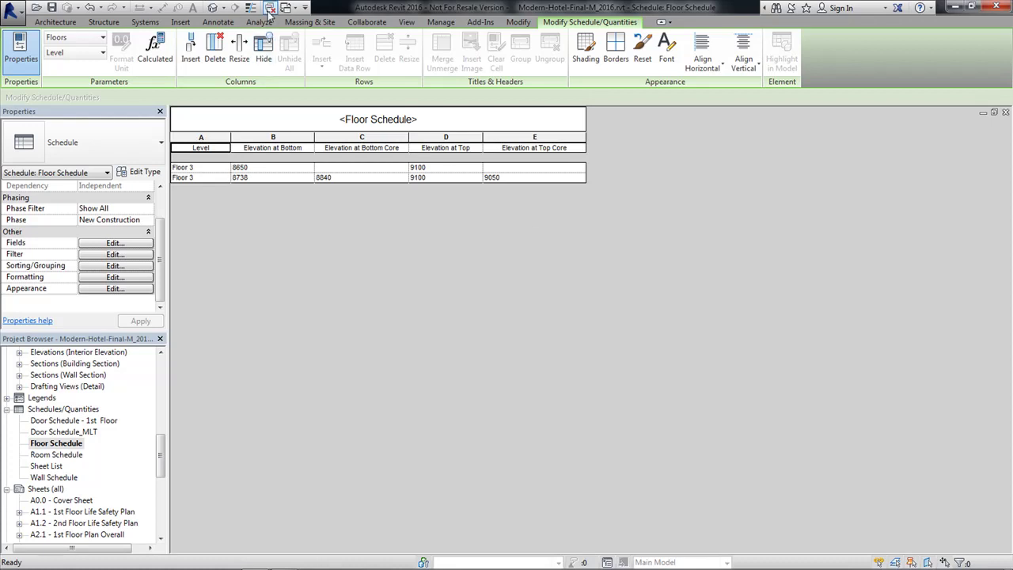
key(Escape)
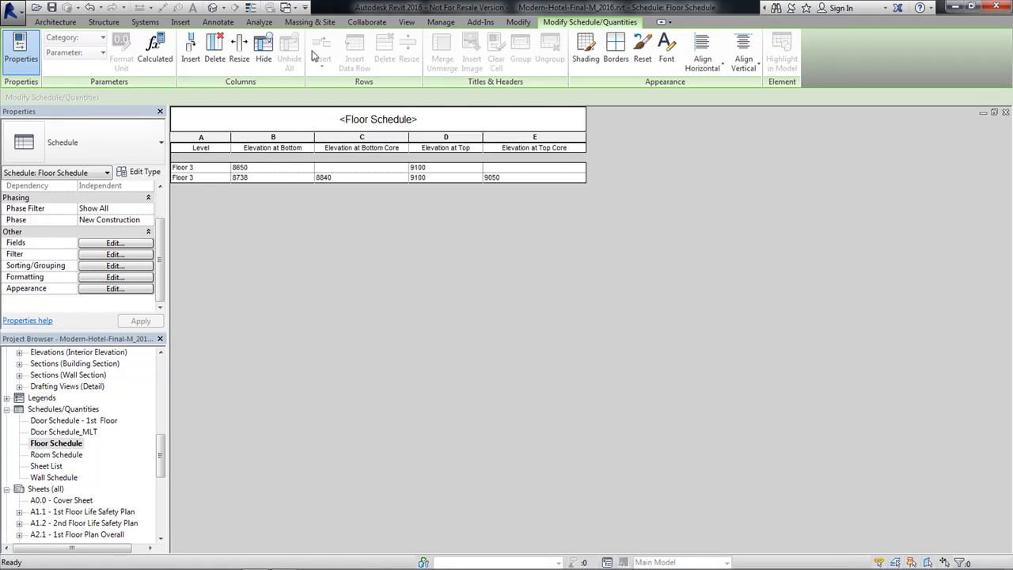
click(55, 21)
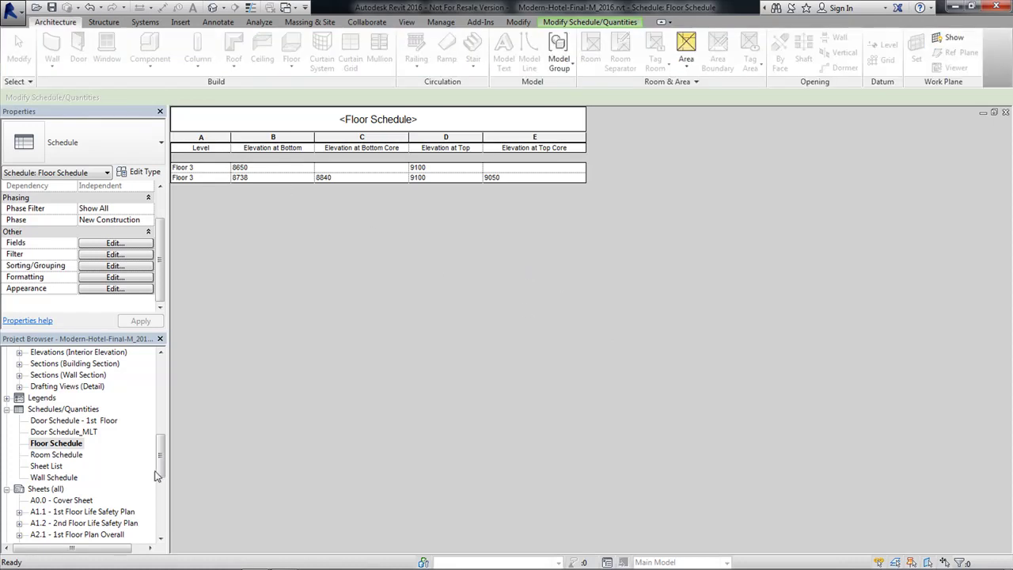
click(287, 8)
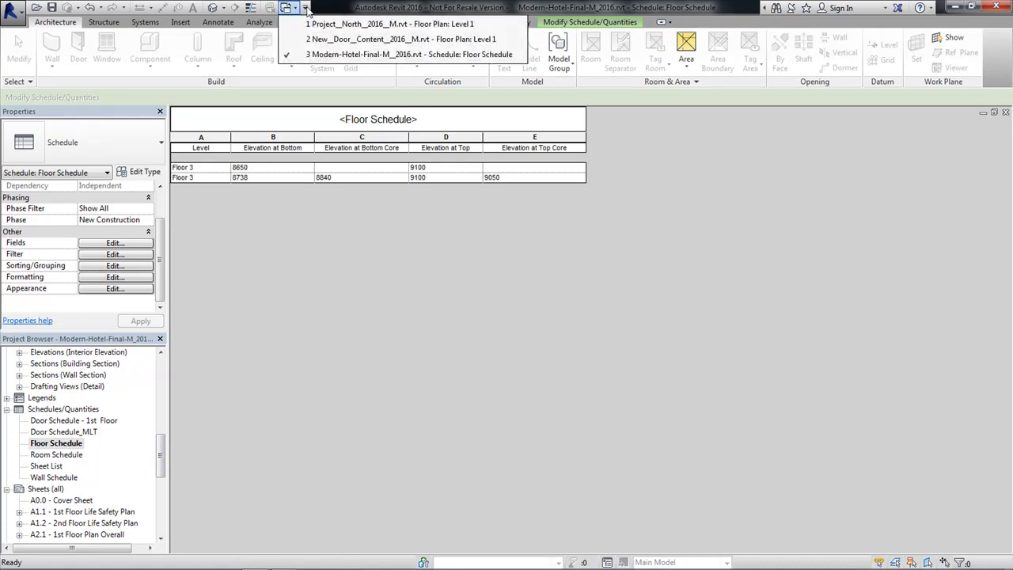
- Switch to the New_Door_Content_2016_M.rvt Level 1 floor plan with its door rows
click(395, 38)
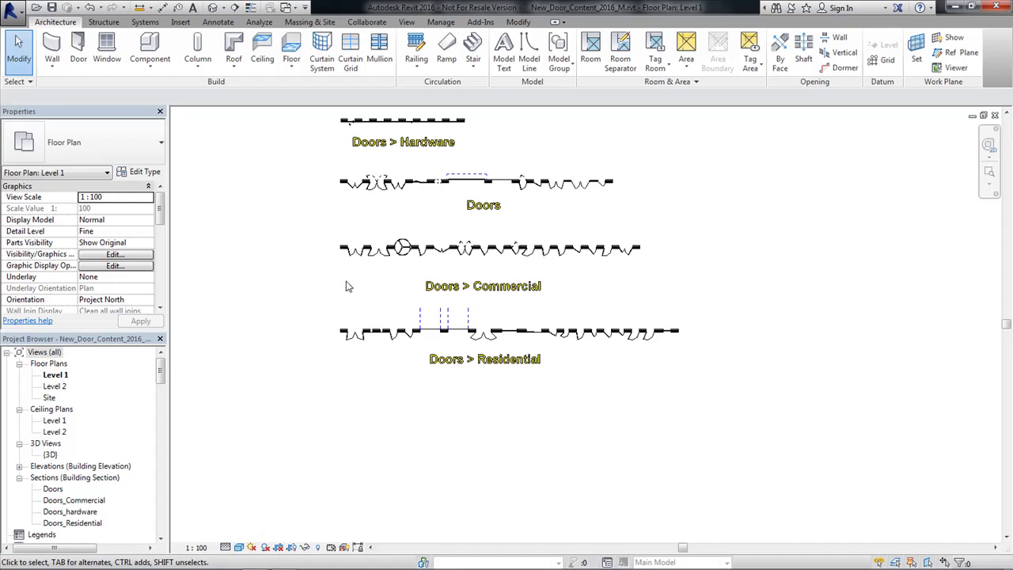
scroll(292, 172, up, 3)
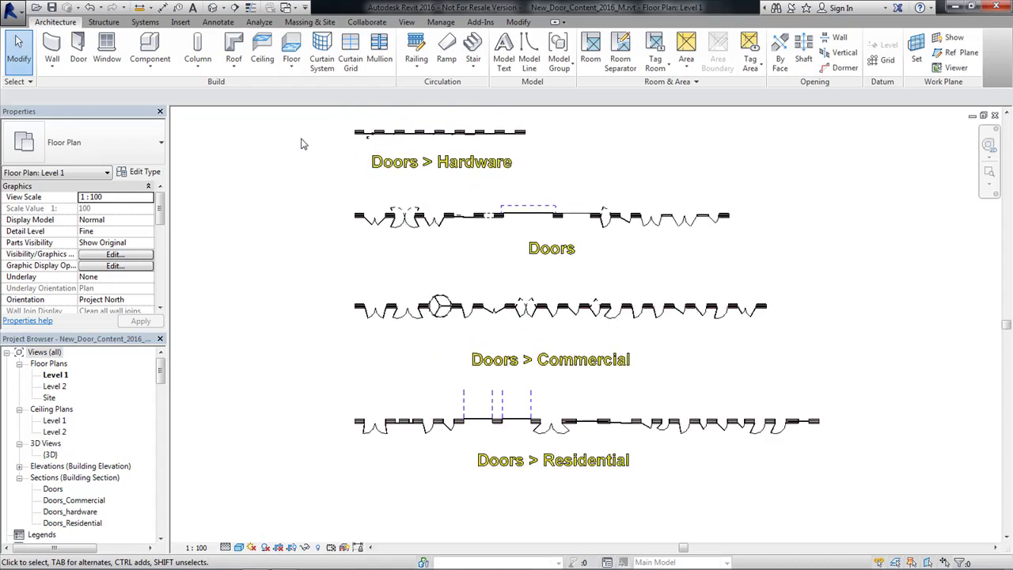
scroll(301, 144, up, 1)
click(181, 21)
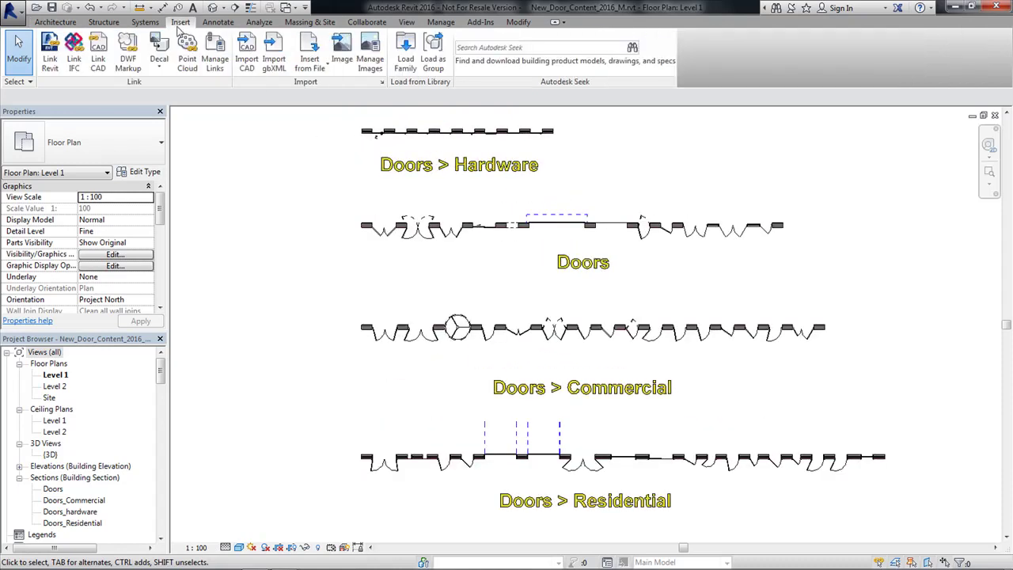
- In Load Family, navigate to Libraries > US Metric > Doors
click(405, 57)
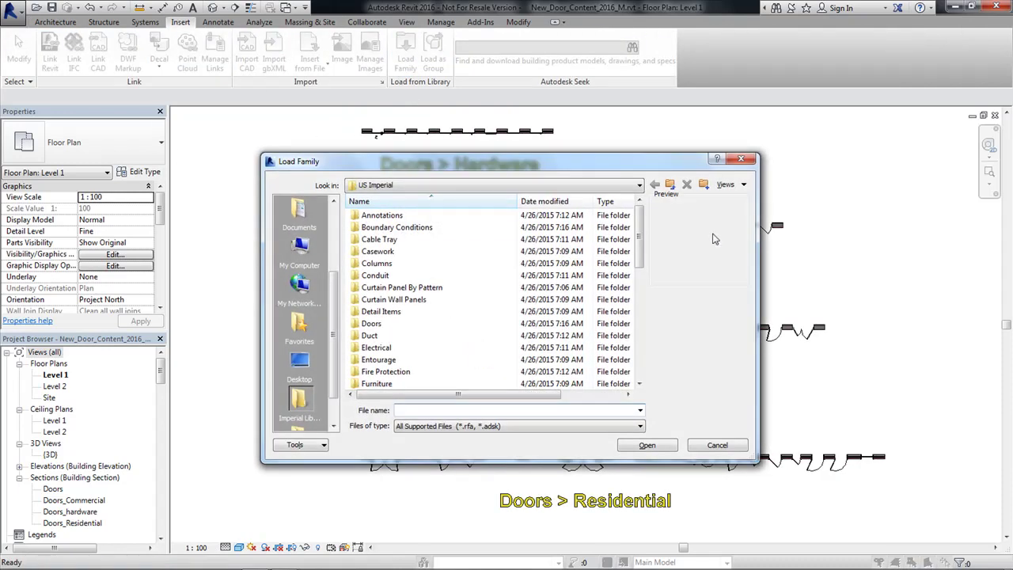
click(638, 185)
click(415, 256)
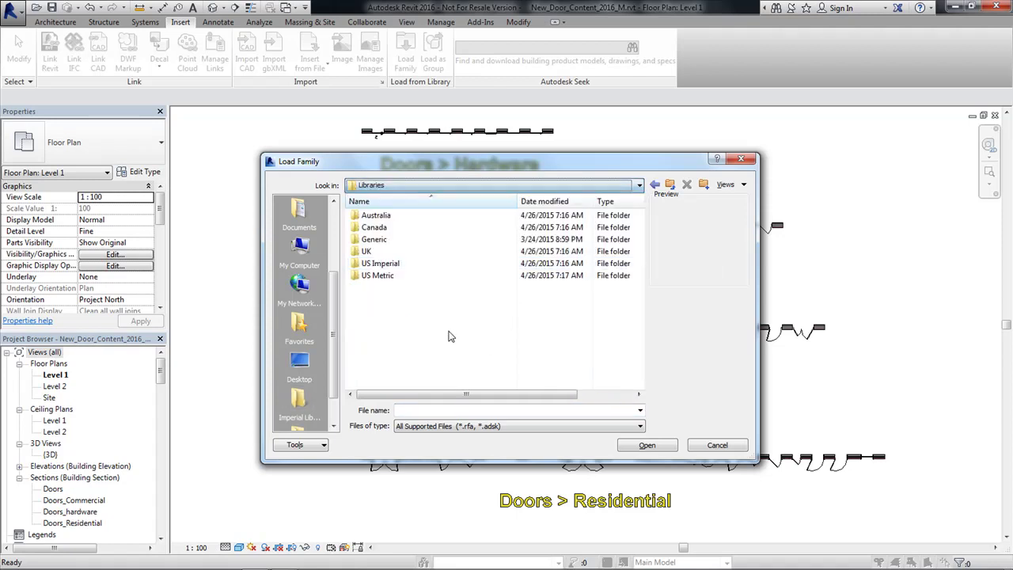
double_click(383, 277)
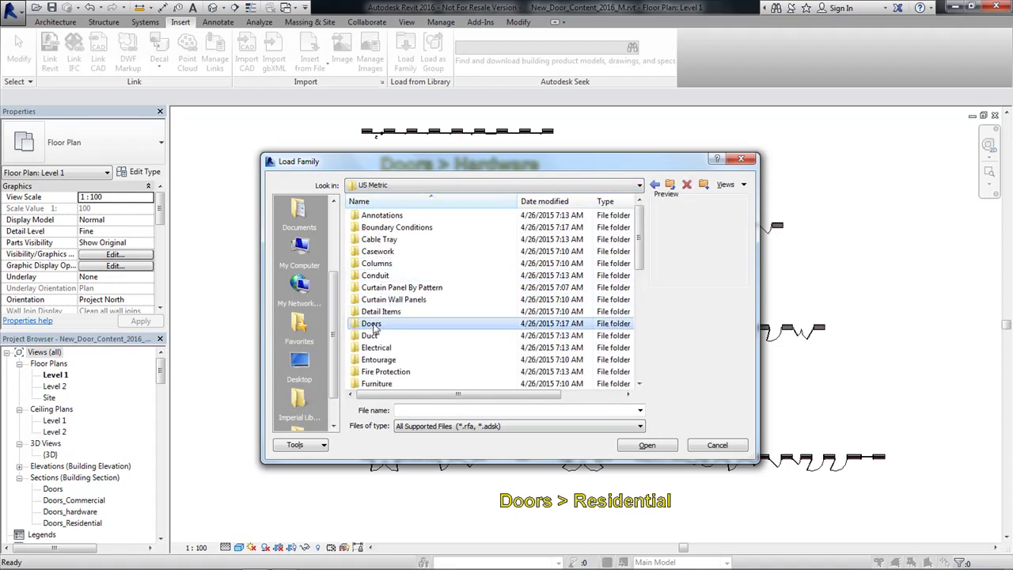
double_click(375, 323)
scroll(642, 277, down, 1)
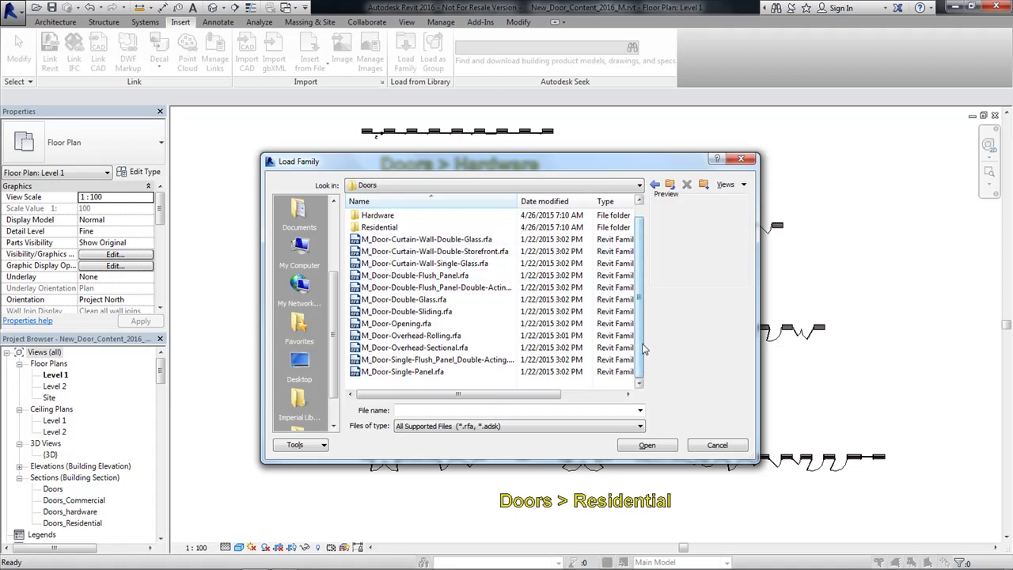
scroll(647, 304, up, 1)
- Browse the Residential and Hardware door family folders
double_click(379, 239)
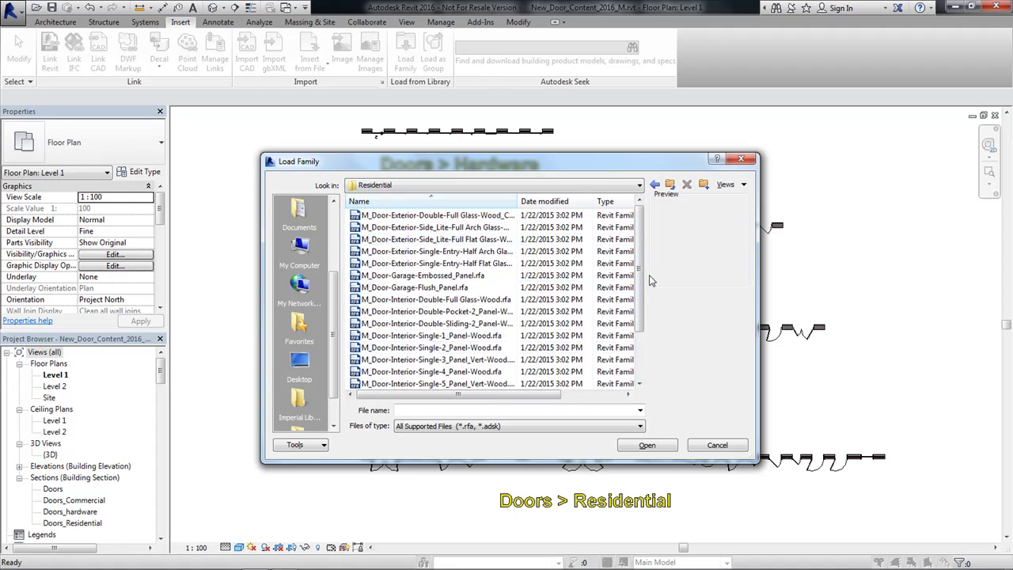
scroll(645, 241, down, 2)
scroll(651, 255, up, 2)
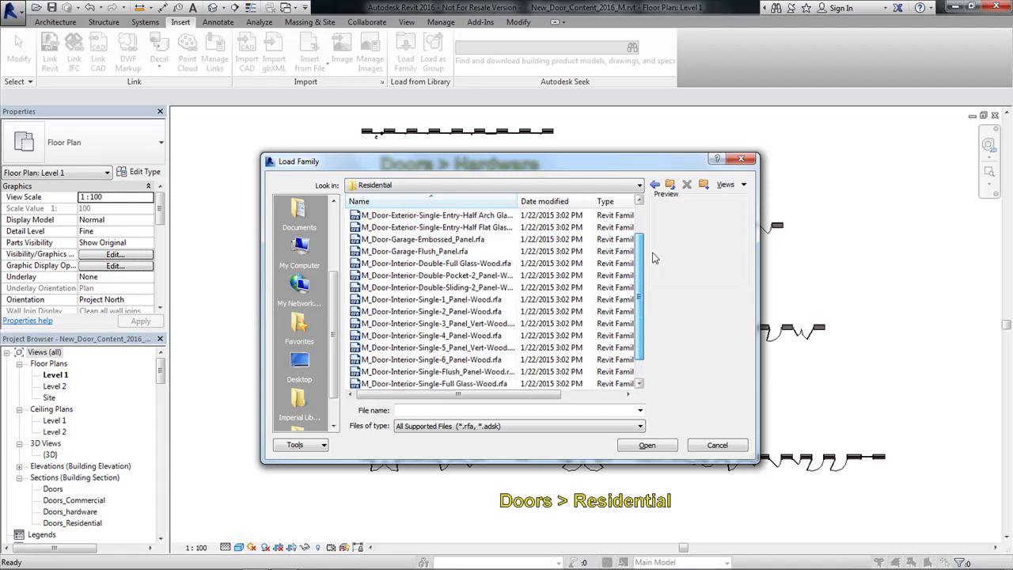
click(654, 183)
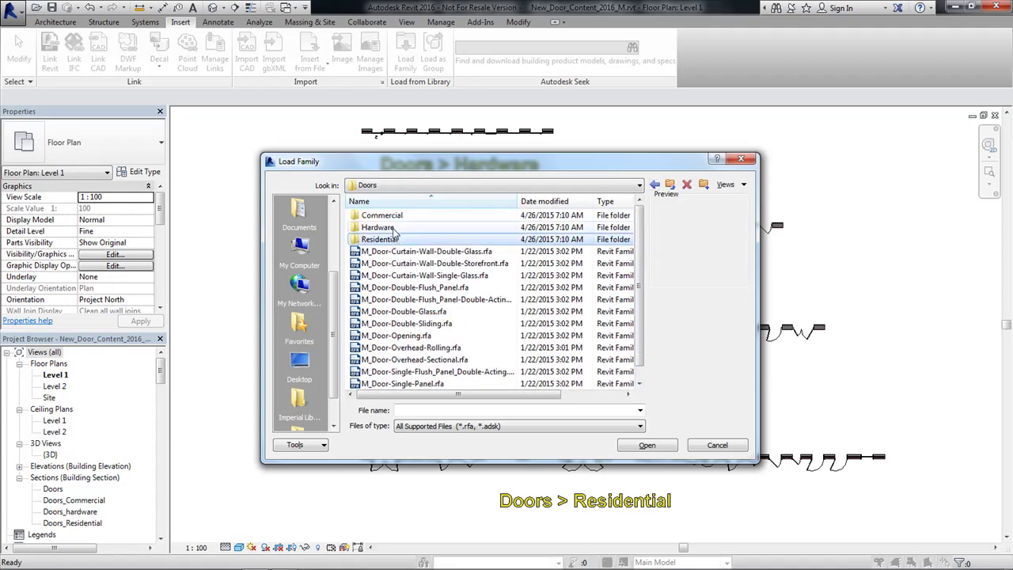
double_click(388, 228)
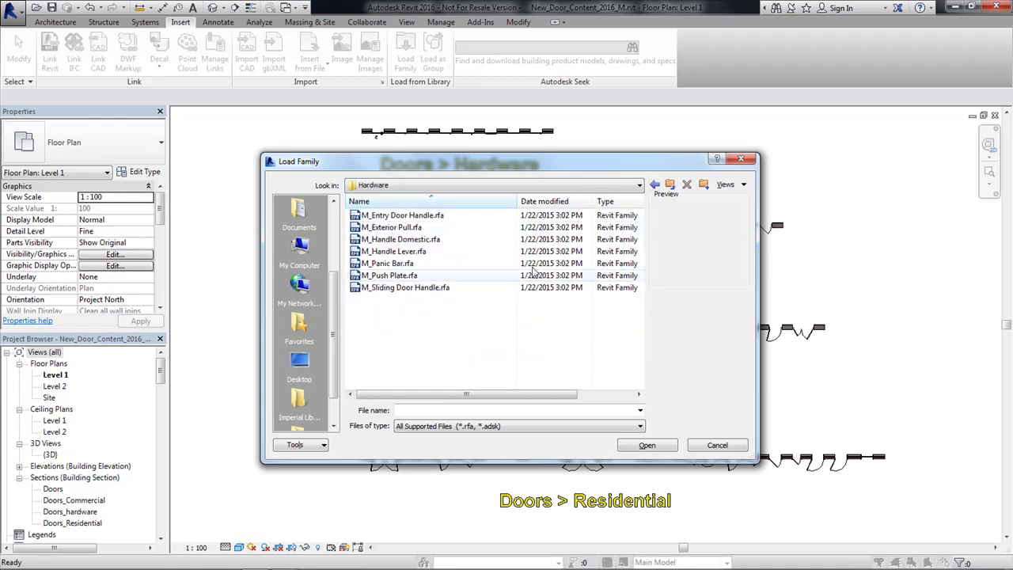
click(654, 184)
- Browse the Commercial door families, then cancel without loading anything
double_click(382, 214)
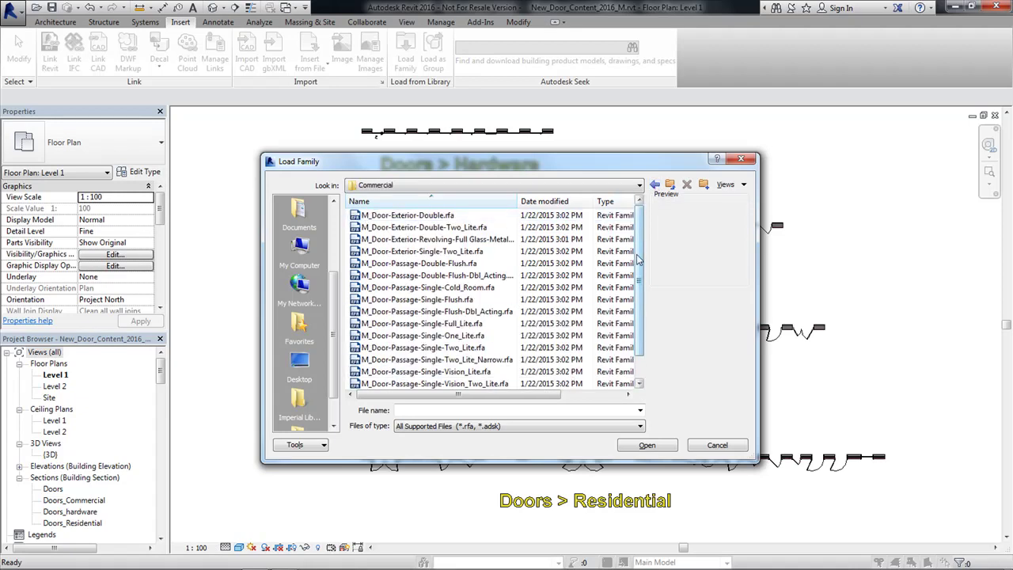
scroll(643, 284, down, 1)
scroll(643, 322, up, 1)
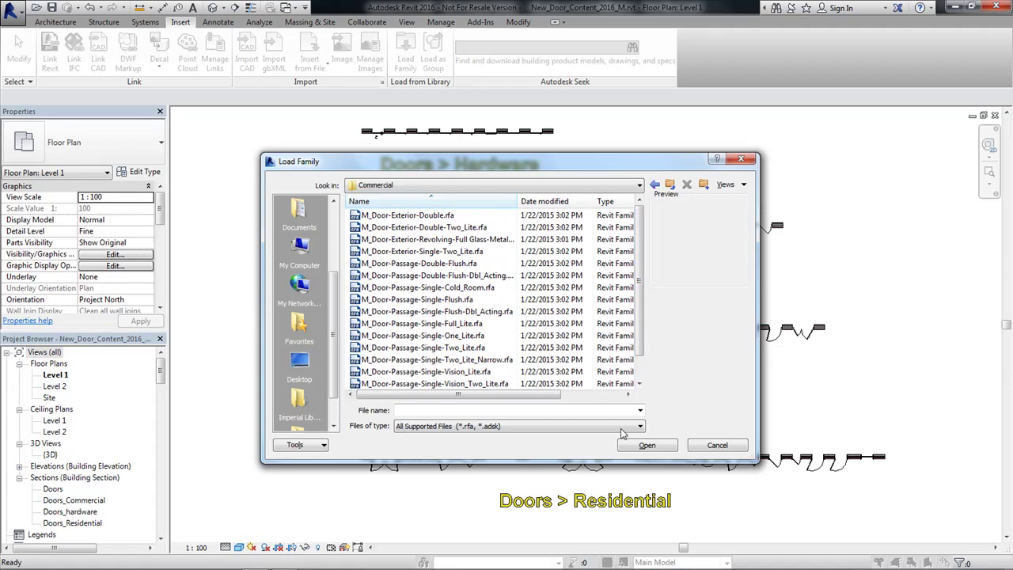
click(716, 444)
- Review the Doors, Doors_Commercial and Doors_Residential section views
scroll(452, 265, down, 1)
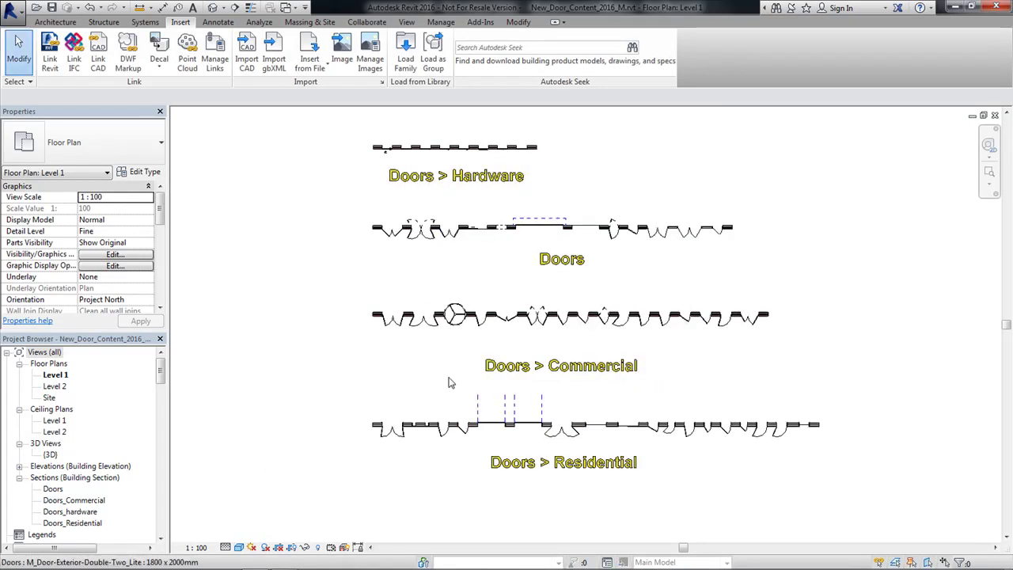
scroll(510, 413, up, 1)
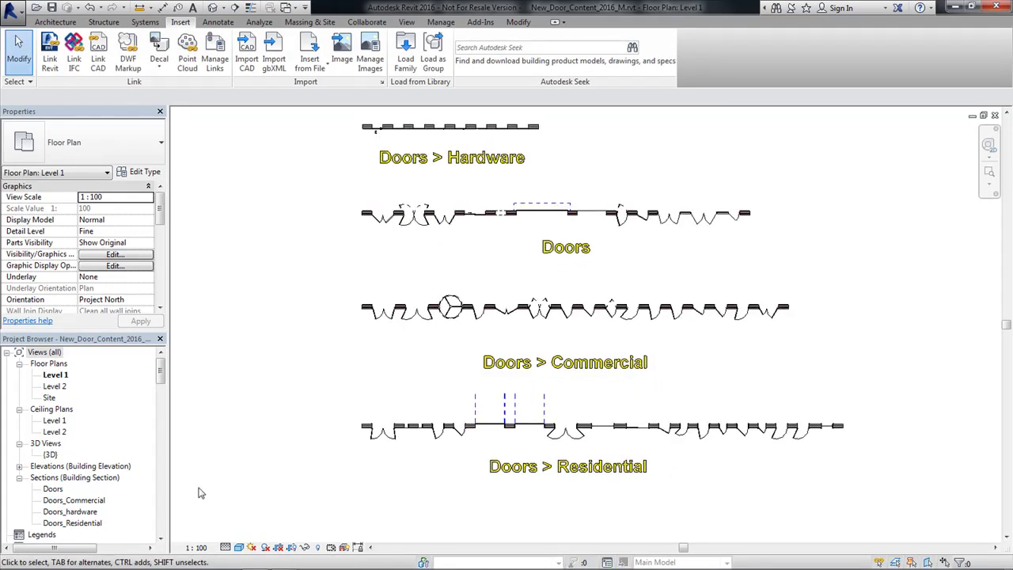
double_click(53, 489)
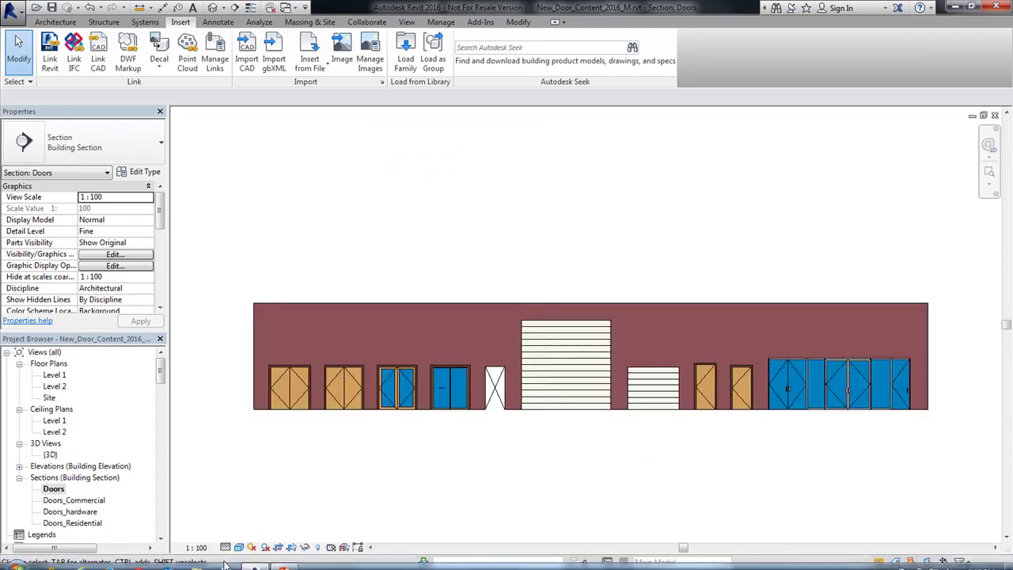
scroll(225, 551, up, 1)
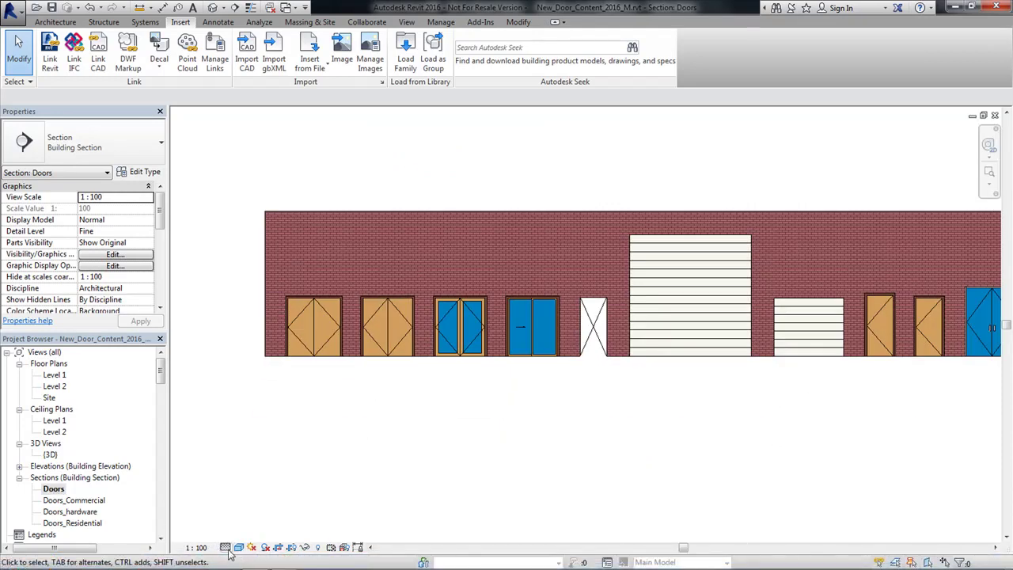
scroll(431, 334, up, 3)
scroll(441, 340, down, 3)
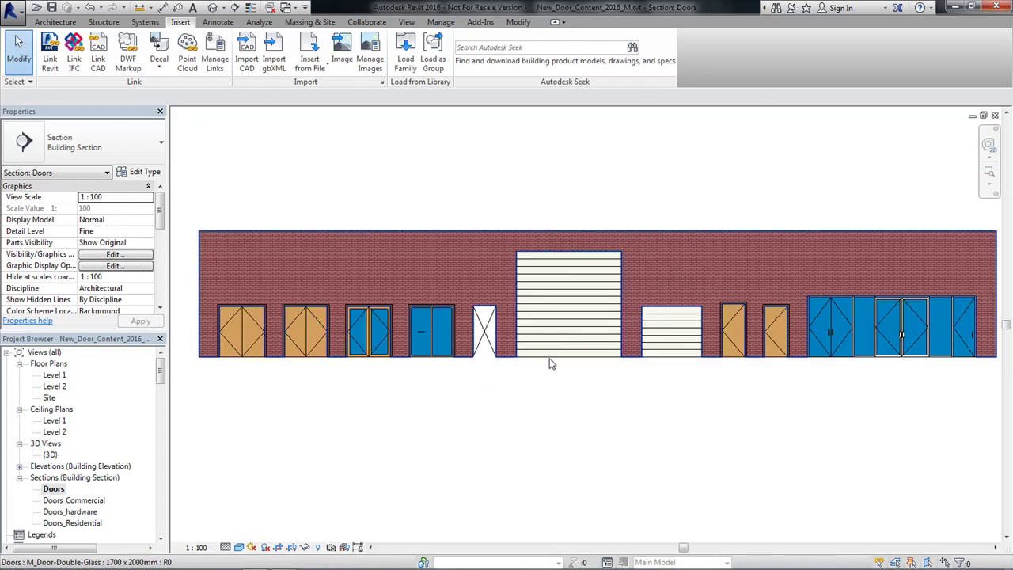
scroll(868, 350, up, 5)
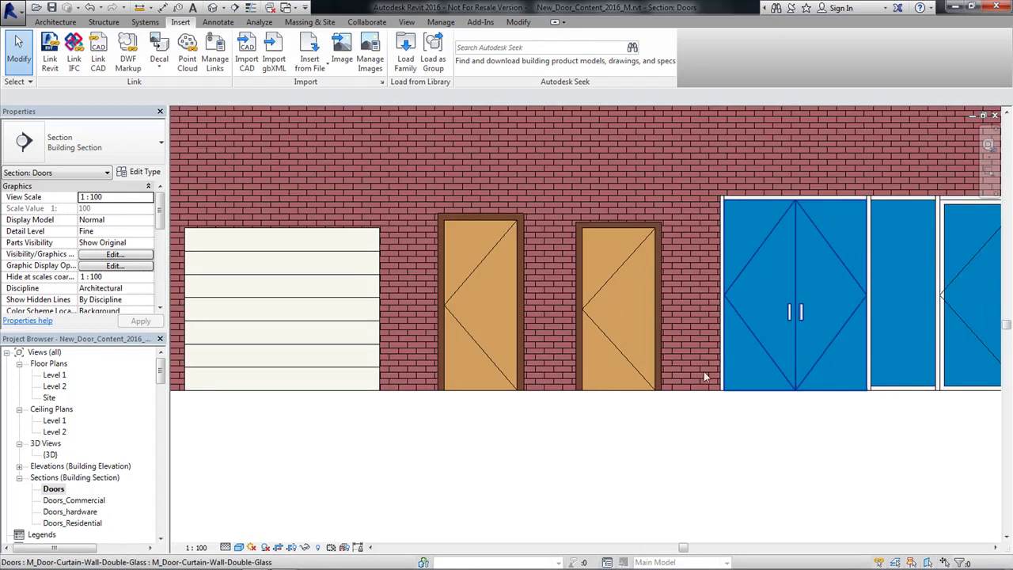
double_click(76, 500)
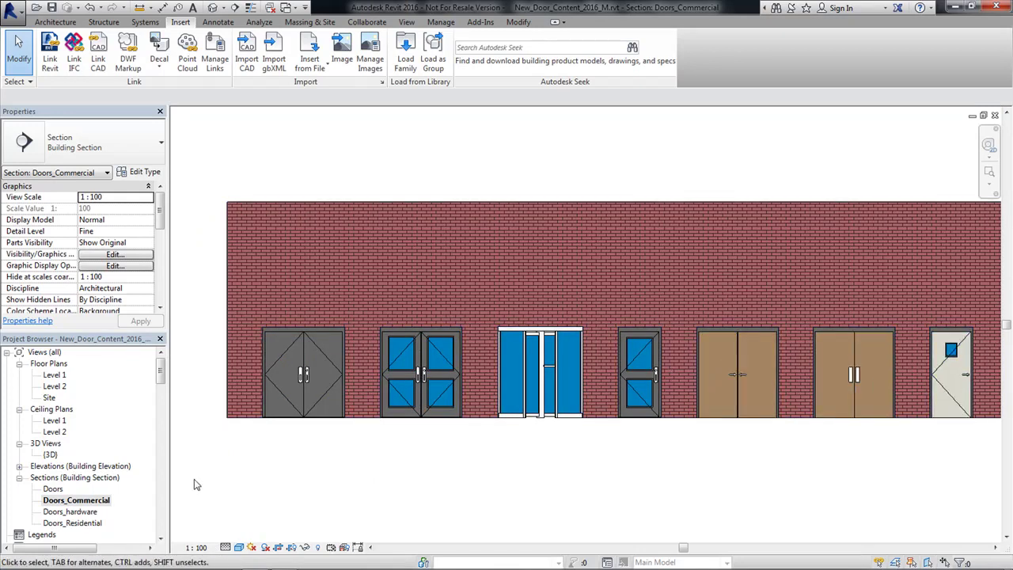
double_click(89, 526)
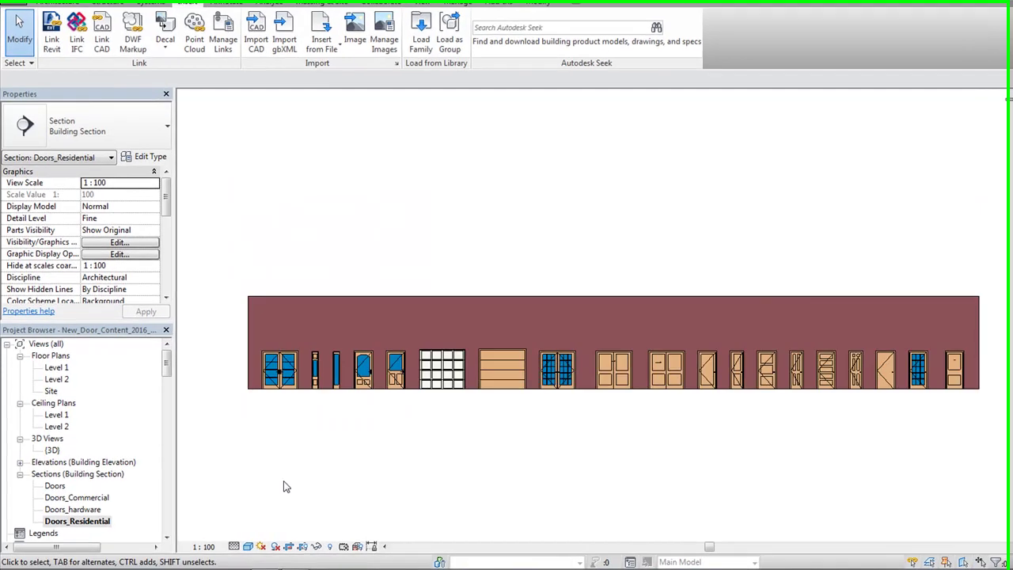
- Show the Doors_Residential section at Medium, then Fine detail, and open the Level 1 plan
scroll(247, 397, up, 4)
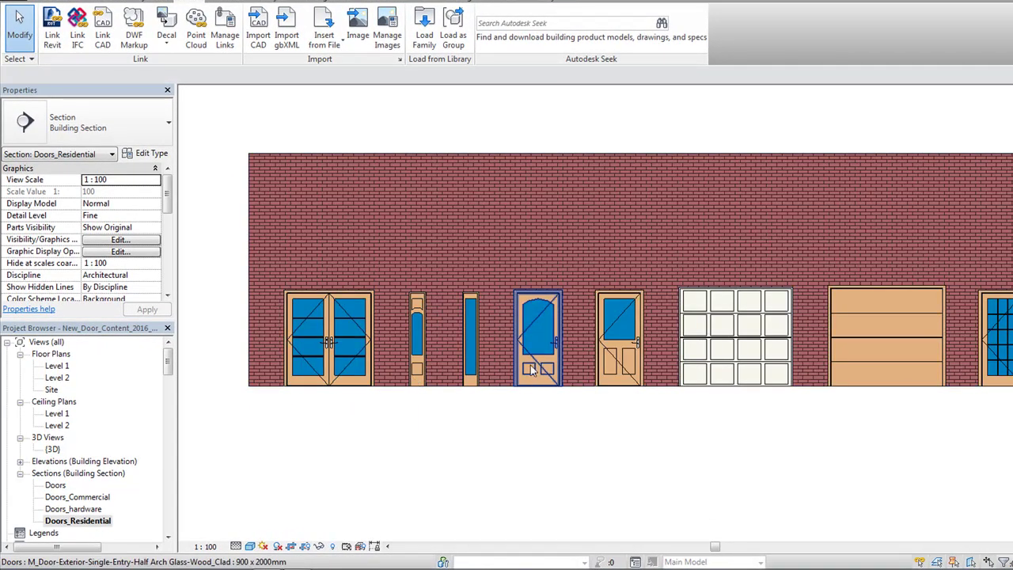
scroll(310, 382, down, 3)
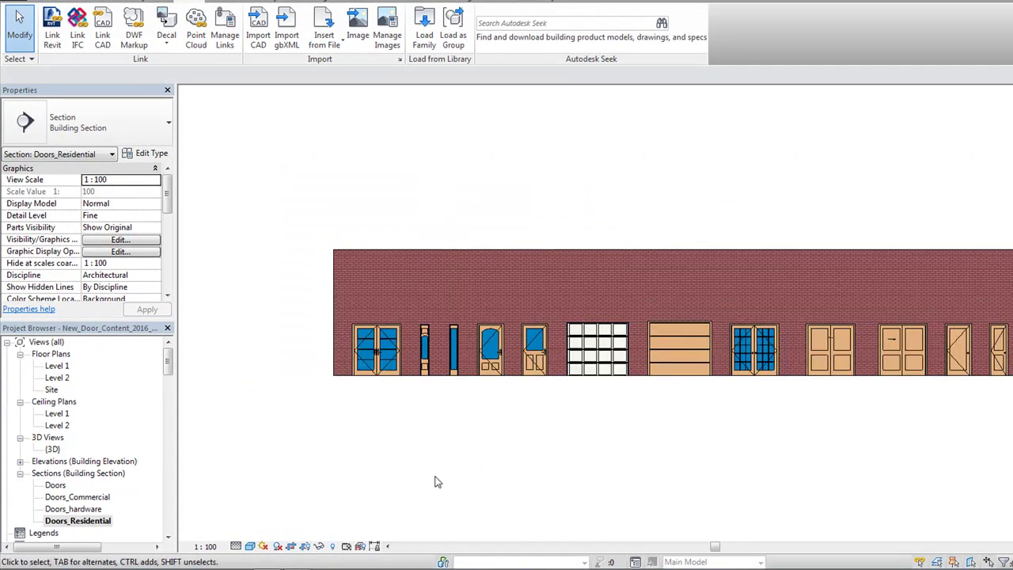
click(236, 546)
click(261, 519)
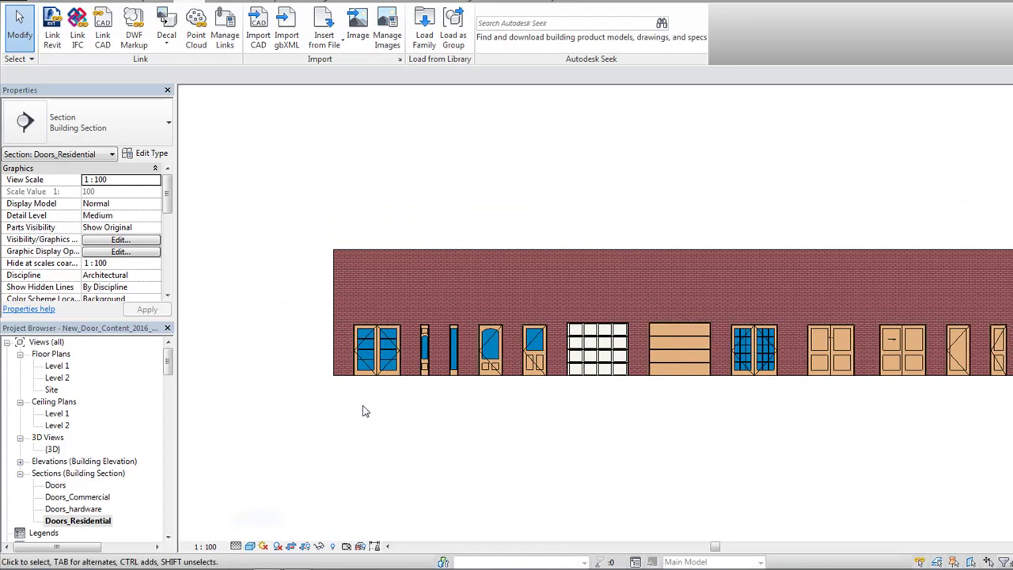
scroll(371, 400, up, 2)
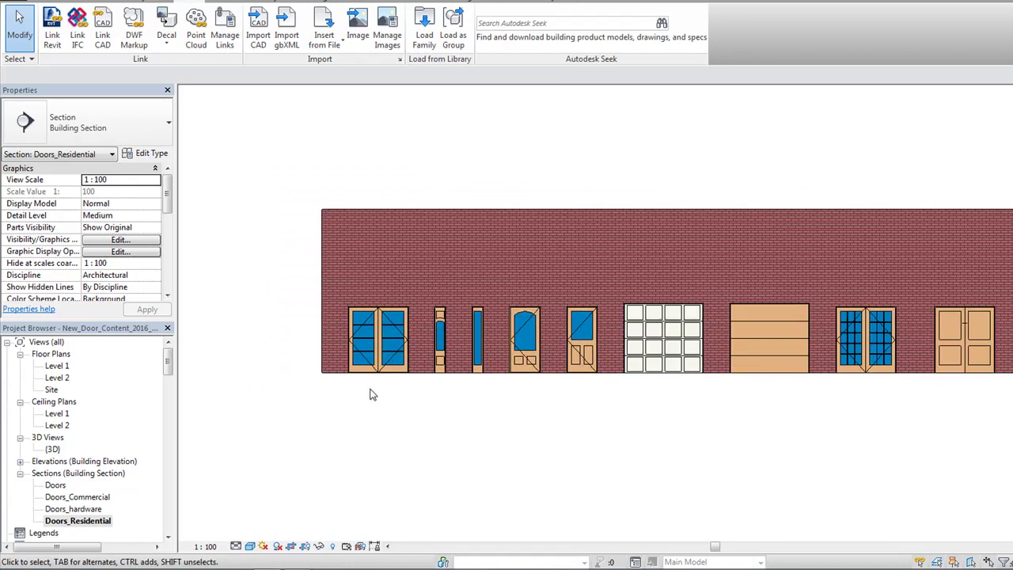
click(235, 546)
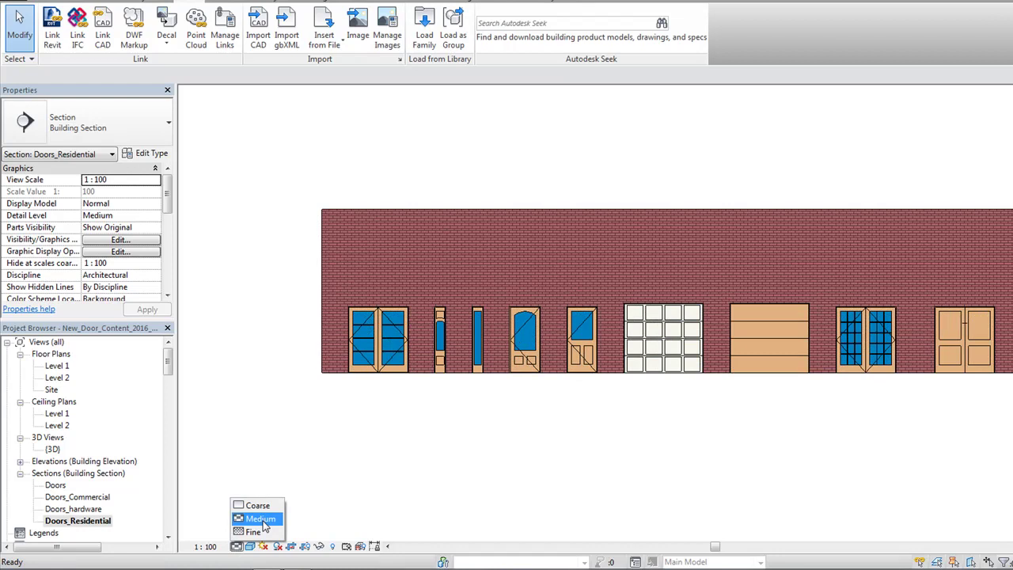
click(261, 531)
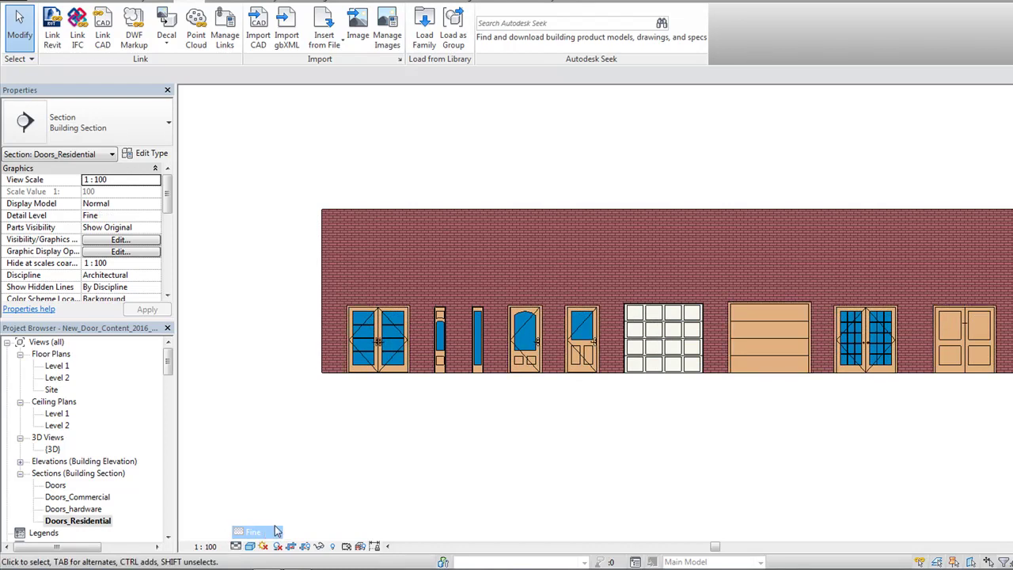
double_click(51, 366)
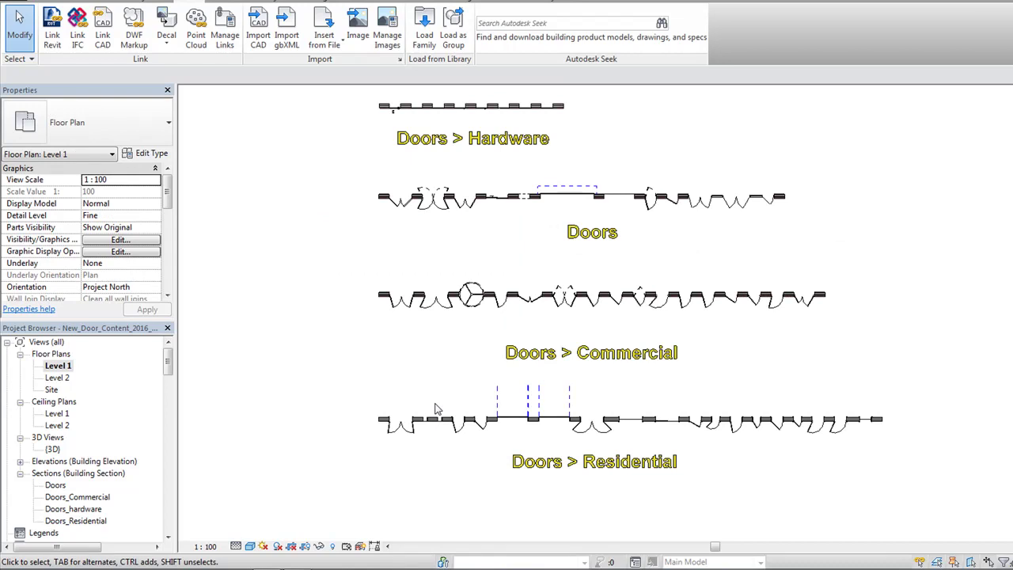
- Set the residential double glass door's swing angle to 136°
scroll(427, 455, up, 5)
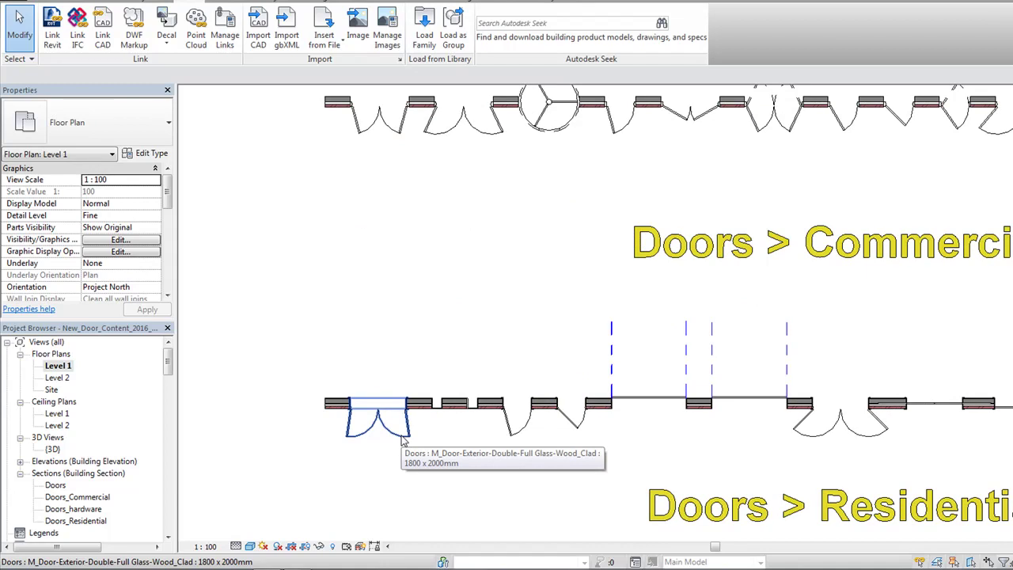
click(402, 440)
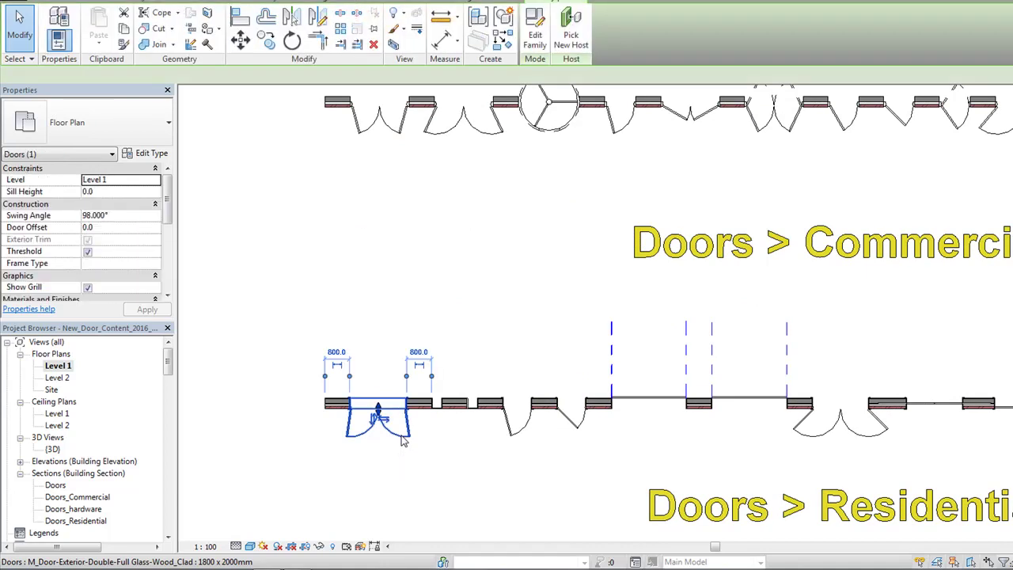
click(139, 216)
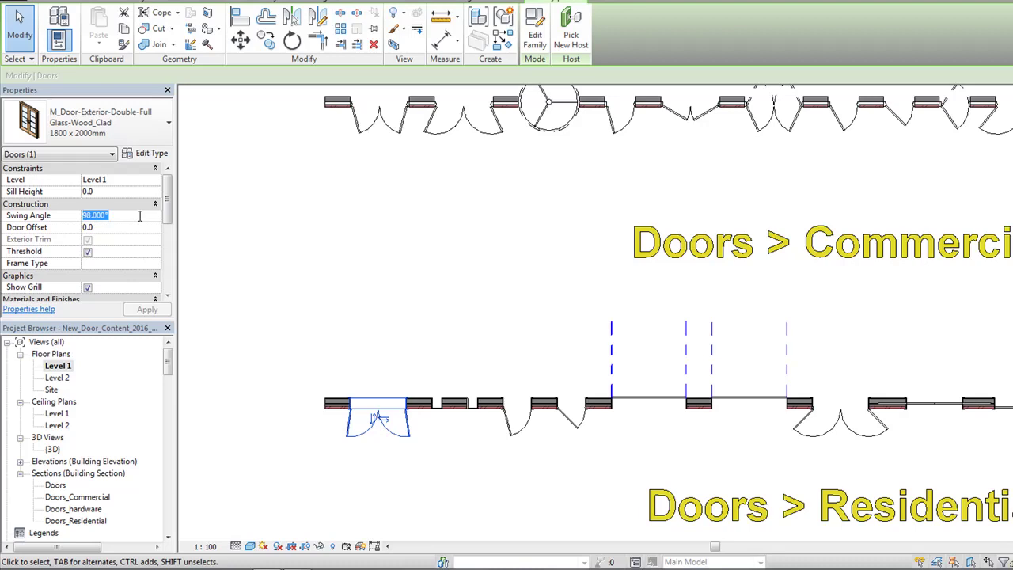
text(136)
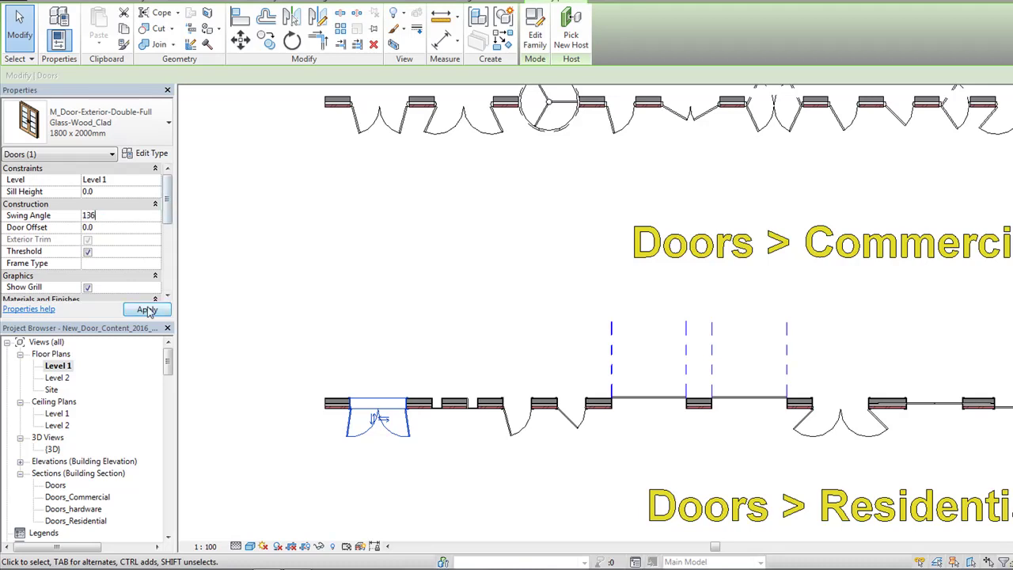
key(Escape)
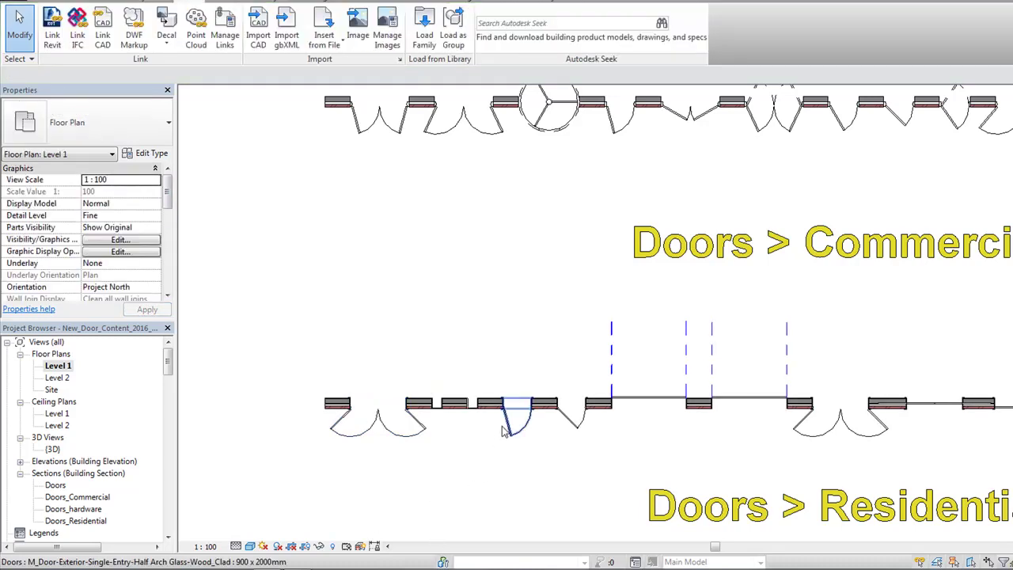
- Set the arched single entry door's swing angle to 15°
click(510, 420)
click(125, 214)
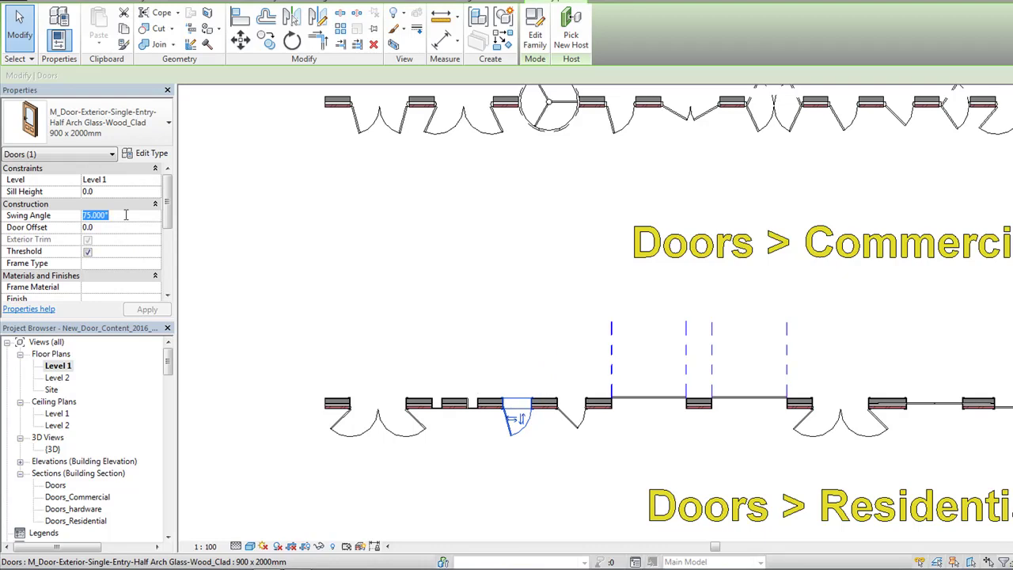
text(15)
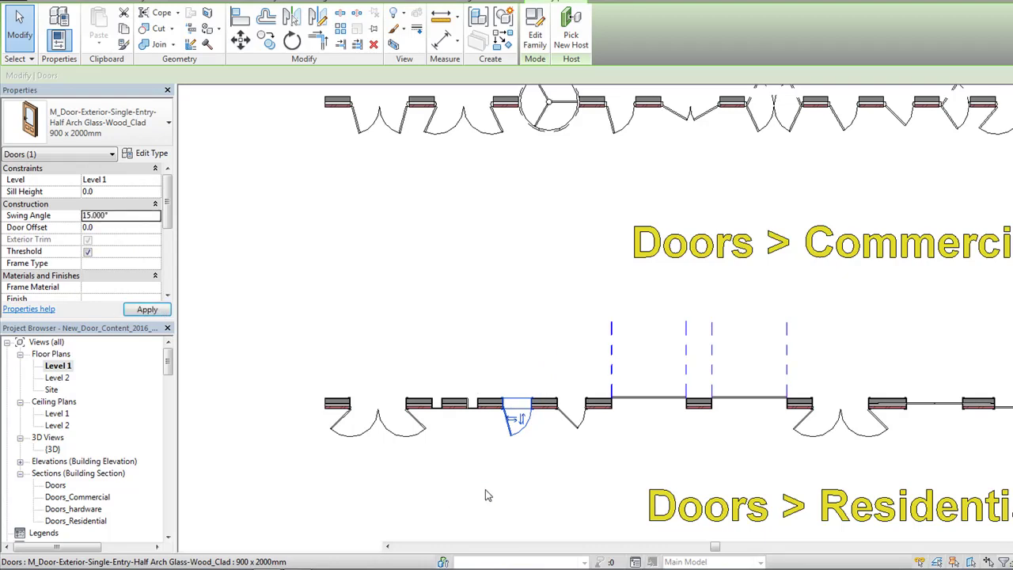
key(Escape)
scroll(485, 496, down, 2)
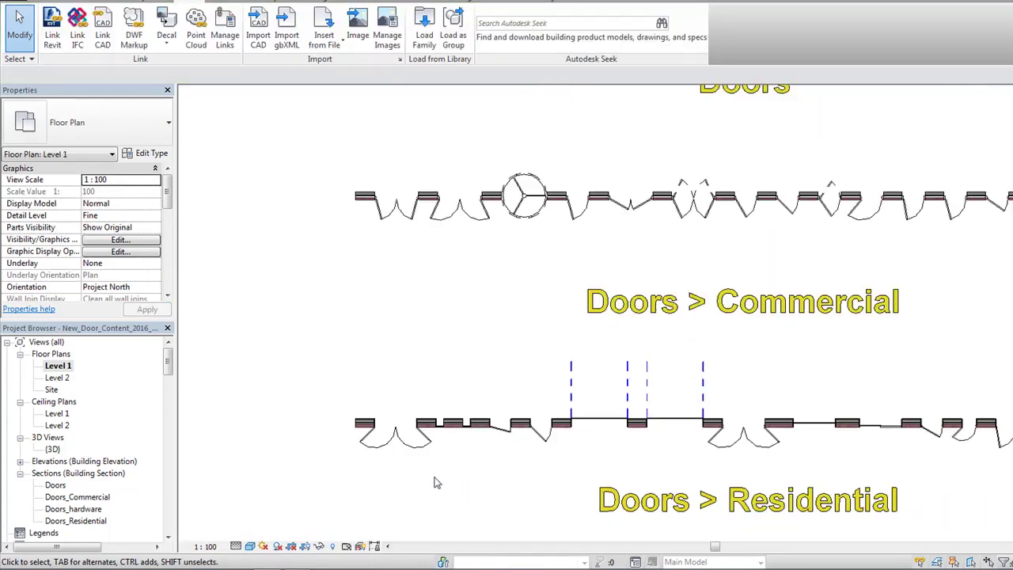
scroll(413, 253, down, 2)
scroll(775, 408, up, 4)
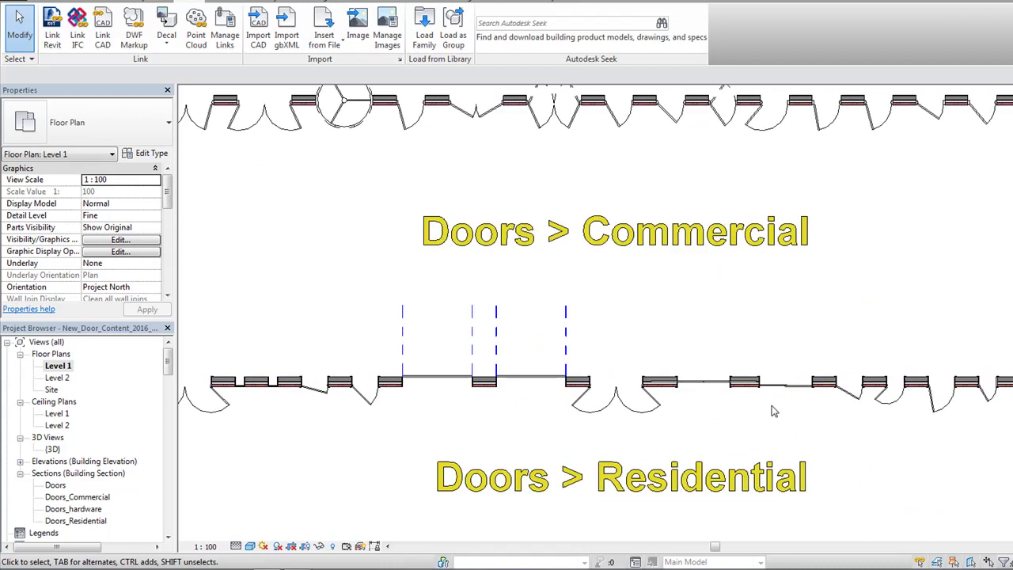
- Slide the pocket door's panels open to view them, then close them again
click(660, 338)
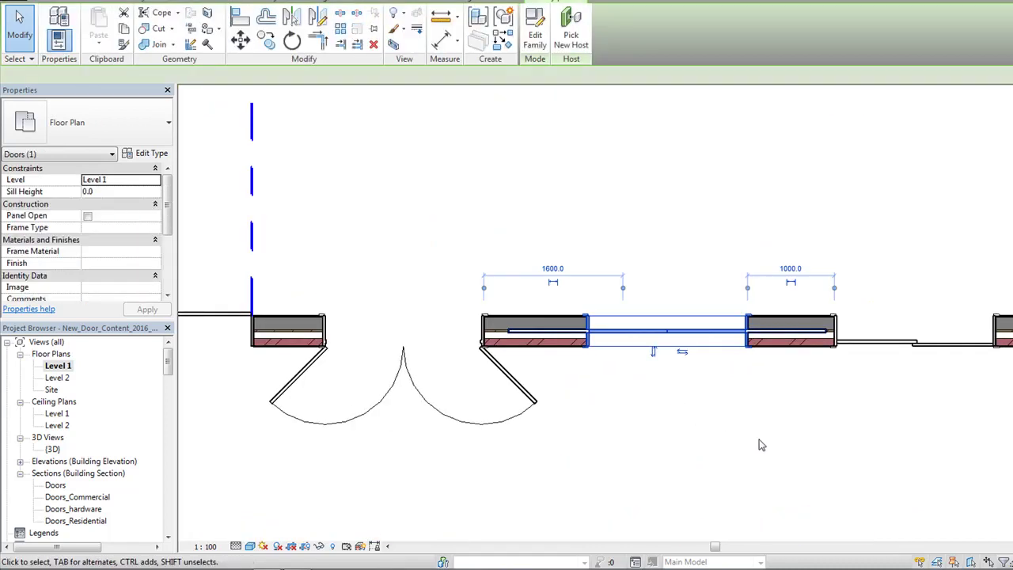
click(88, 216)
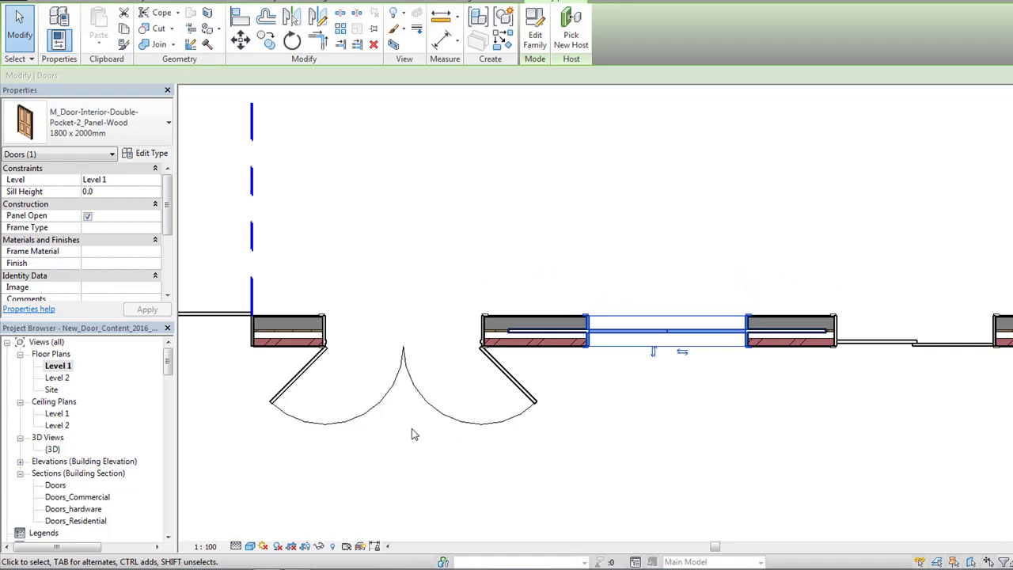
click(538, 488)
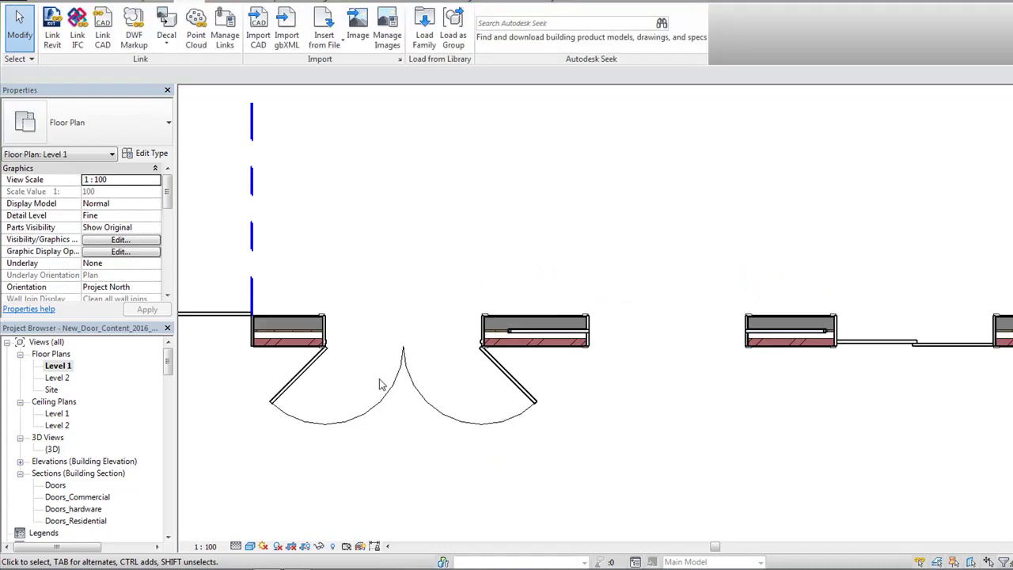
click(583, 346)
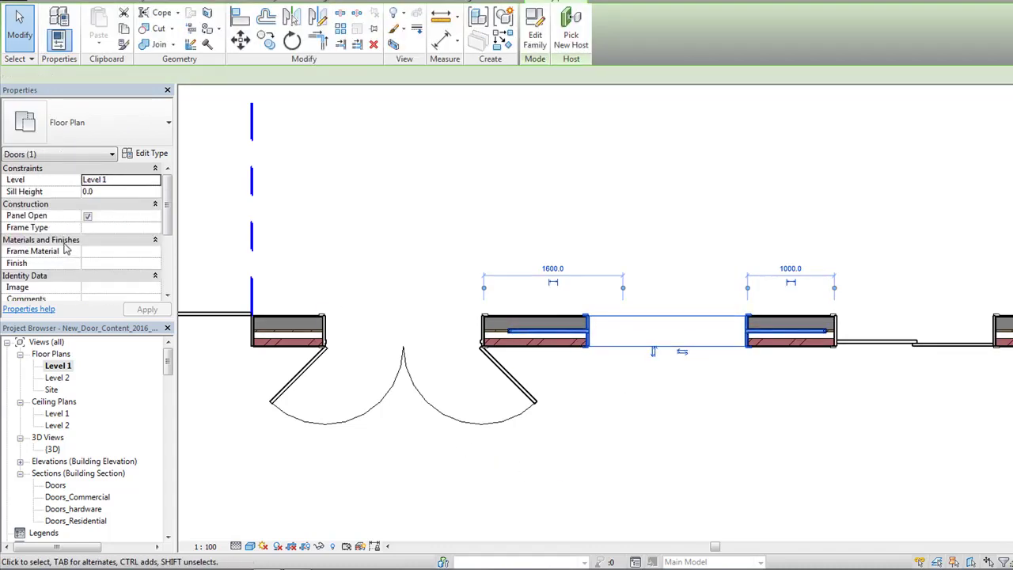
click(88, 216)
click(659, 448)
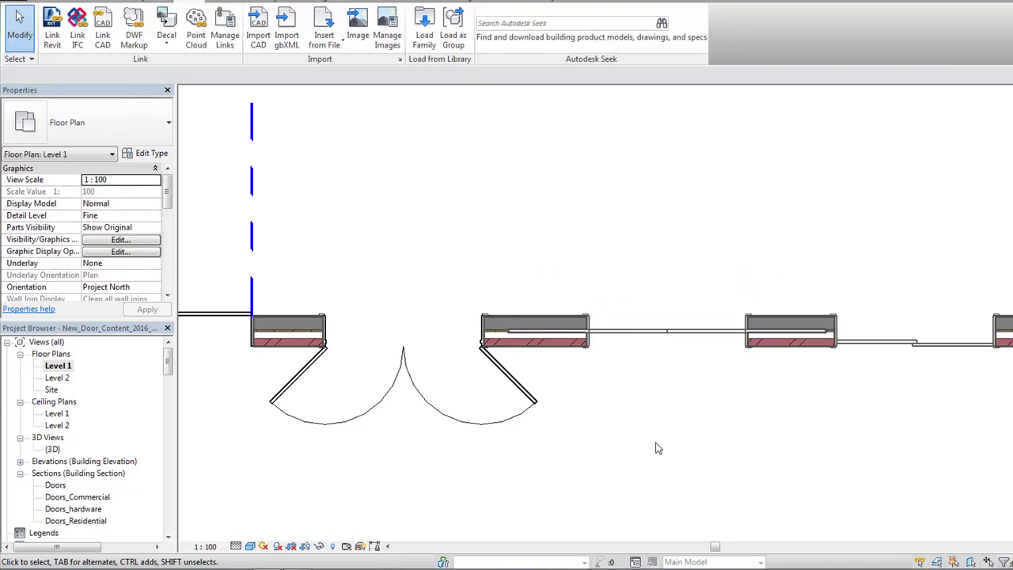
scroll(661, 447, down, 5)
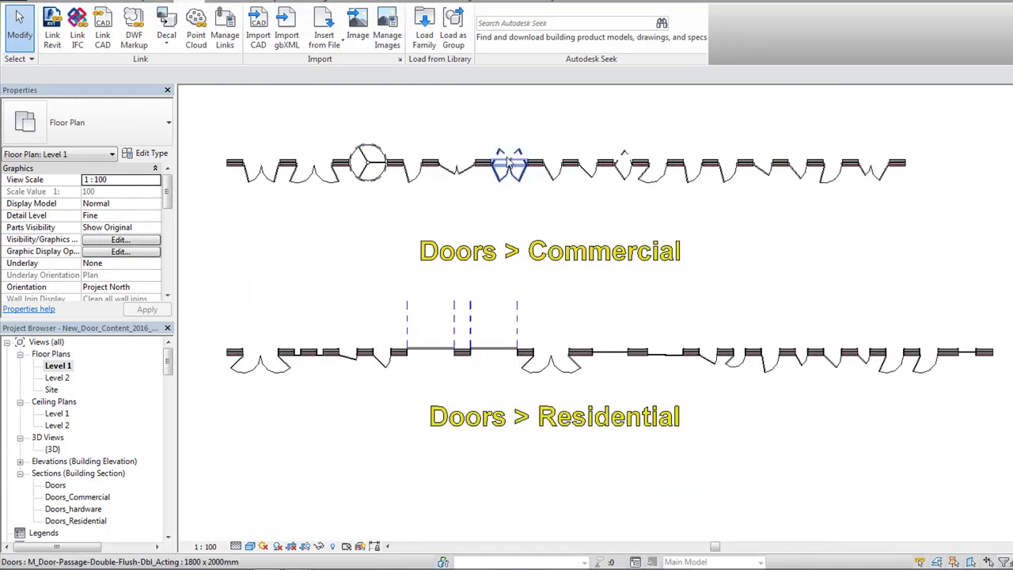
scroll(518, 158, up, 3)
- Change the double-acting commercial passage door's swing angle from 65° to 96°
click(510, 201)
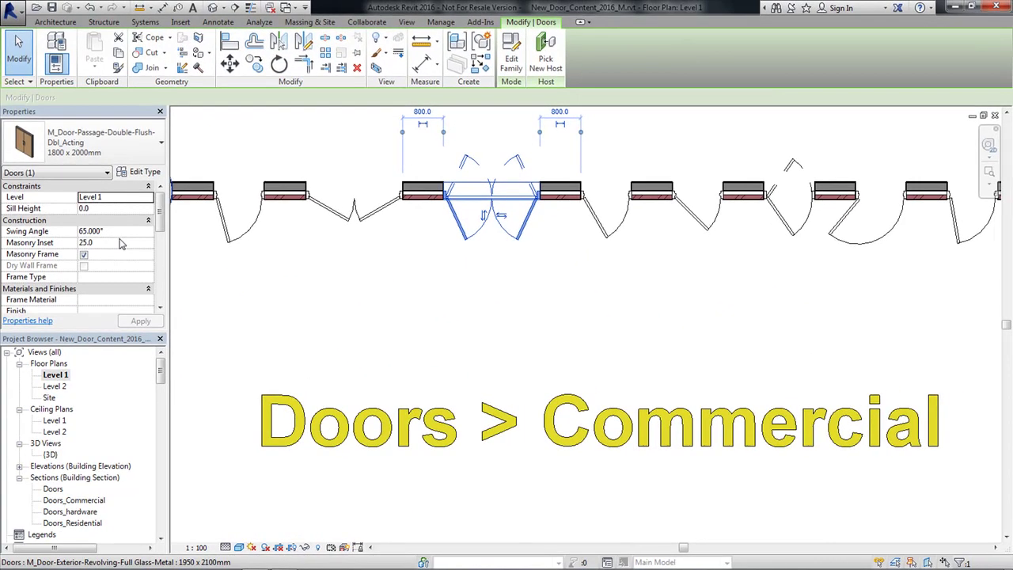
click(116, 223)
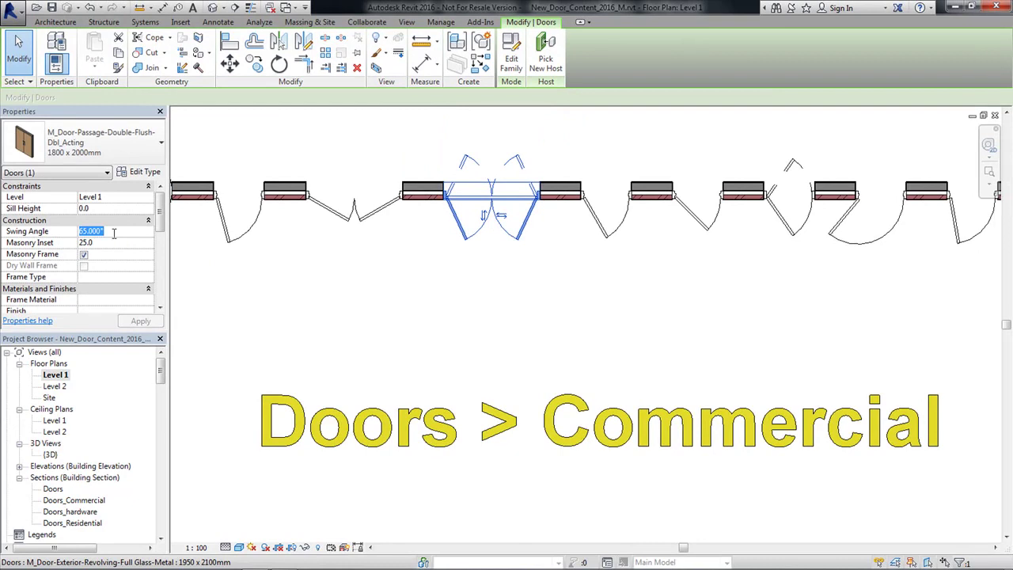
text(96)
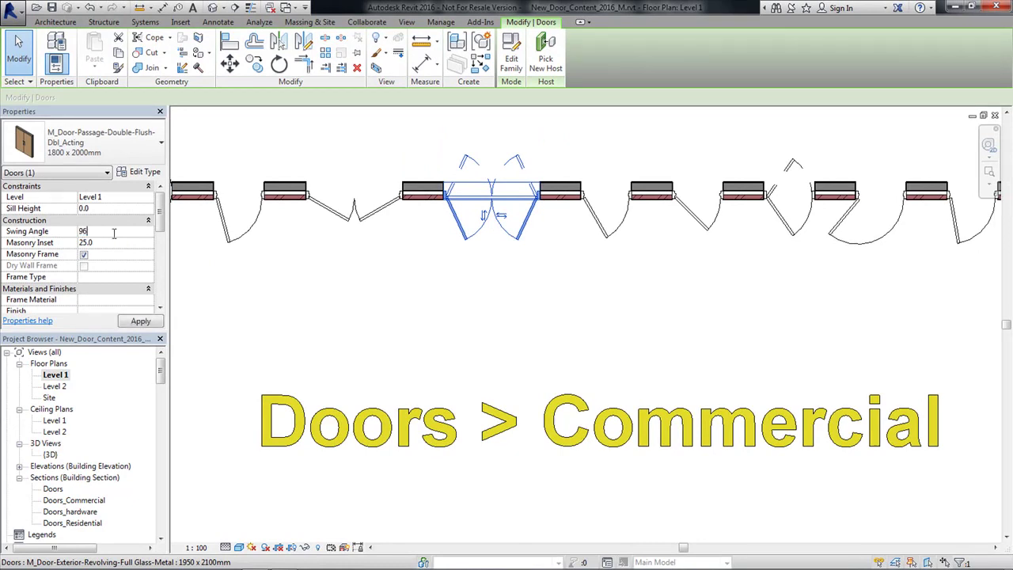
click(462, 323)
scroll(463, 323, down, 5)
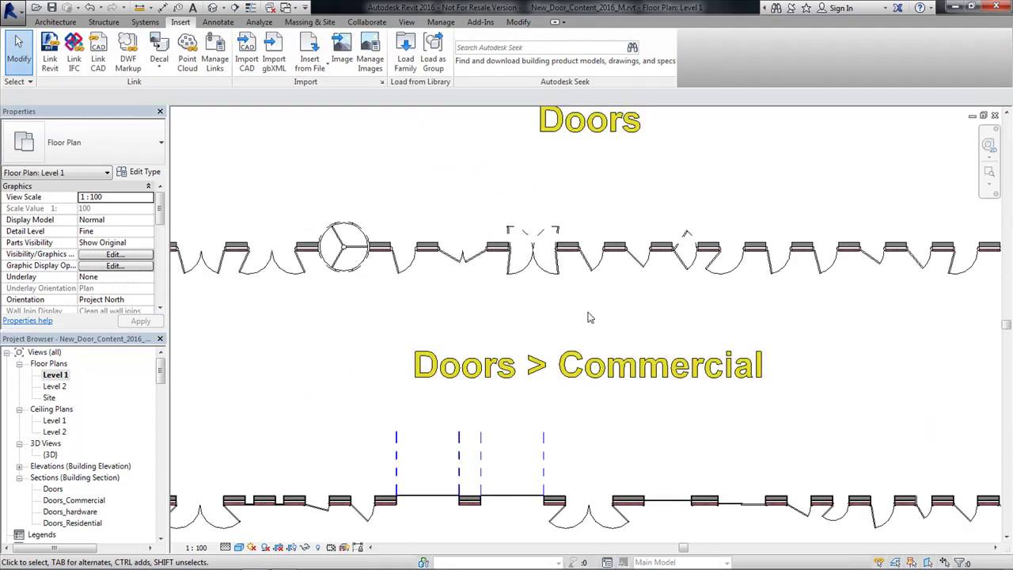
- In the Doors_Residential section, turn off Show Grill on the double full-glass wood door
scroll(568, 284, down, 2)
scroll(518, 445, up, 5)
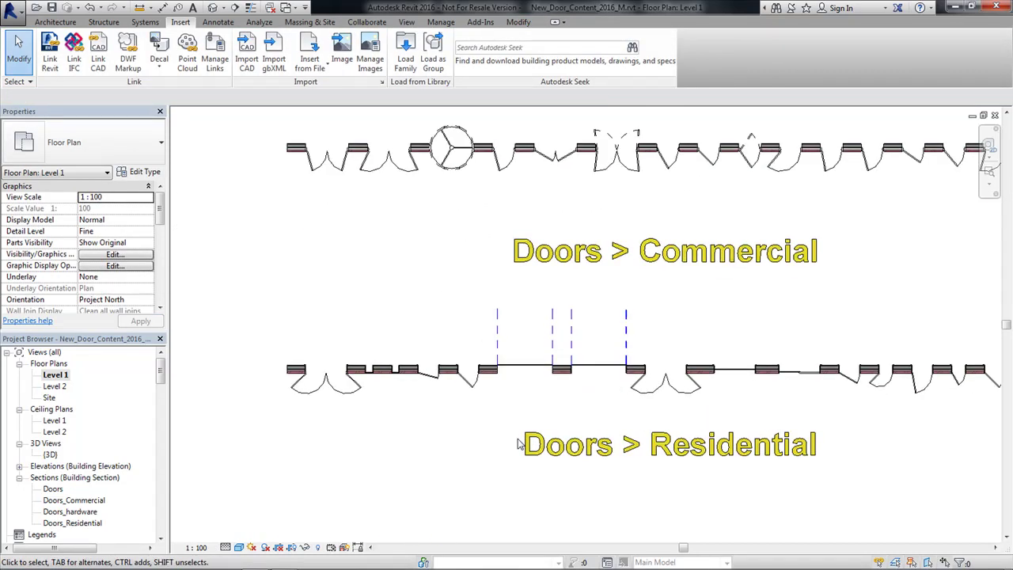
scroll(479, 399, down, 1)
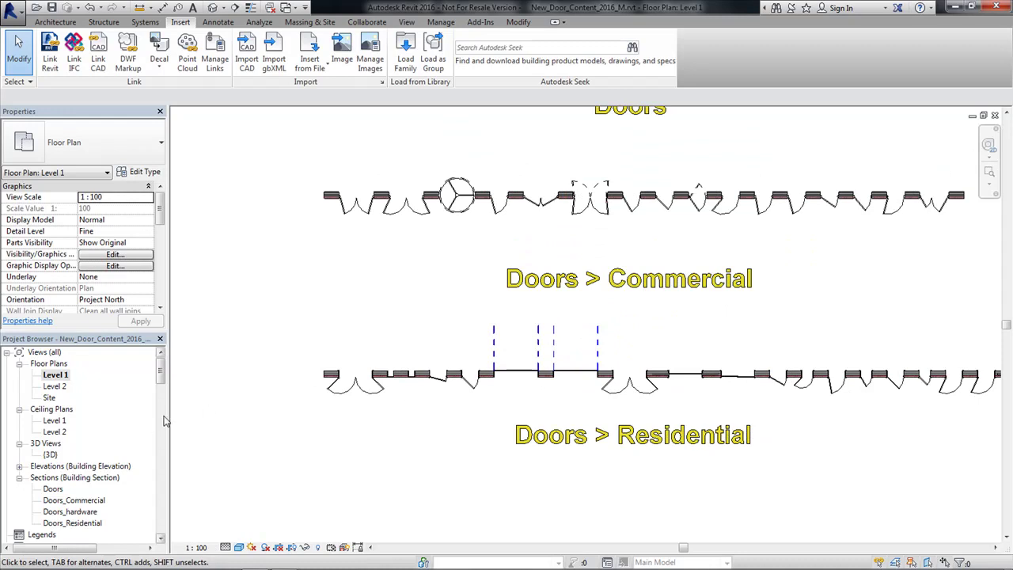
double_click(72, 522)
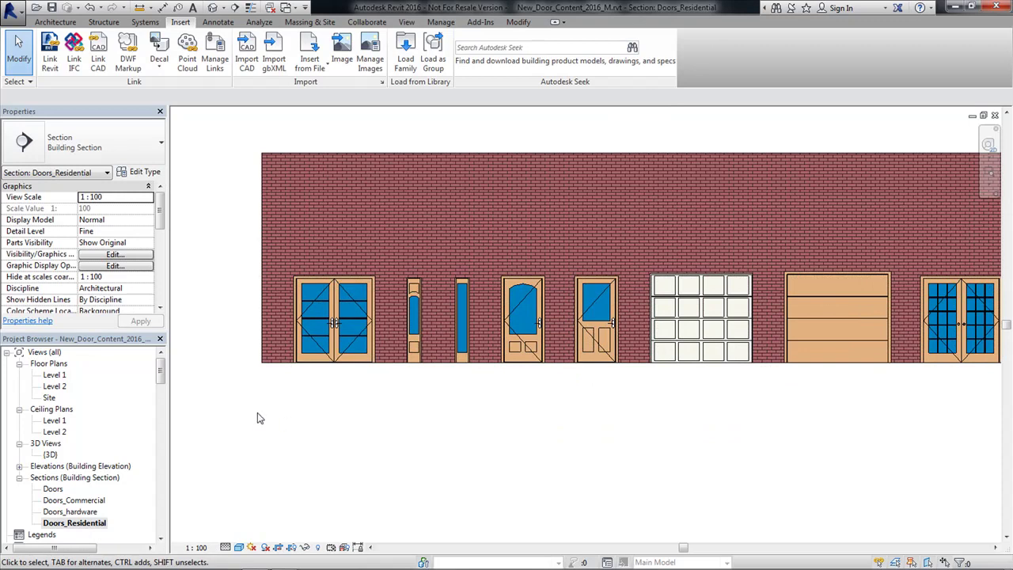
scroll(925, 400, down, 3)
scroll(730, 409, up, 5)
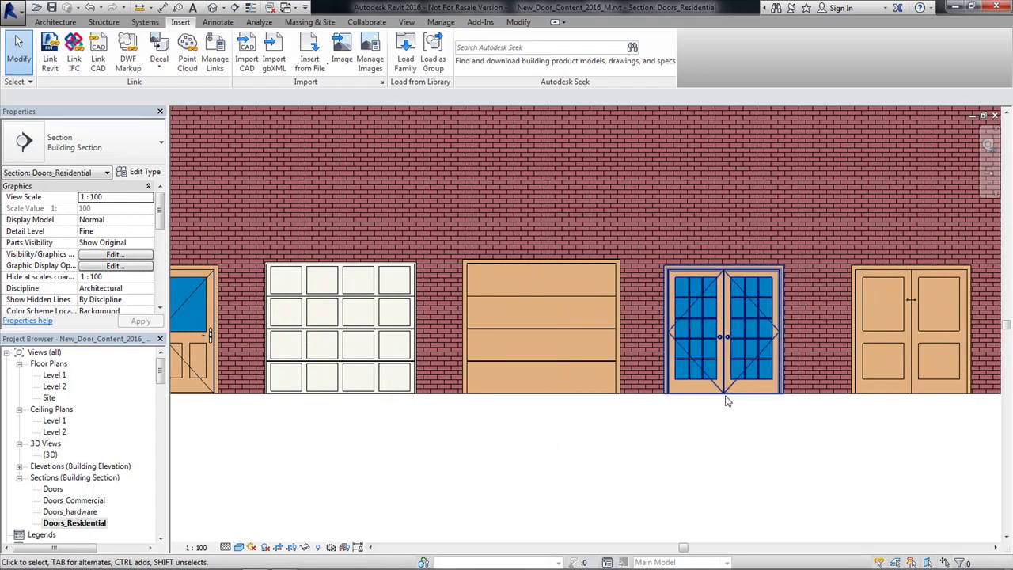
click(716, 385)
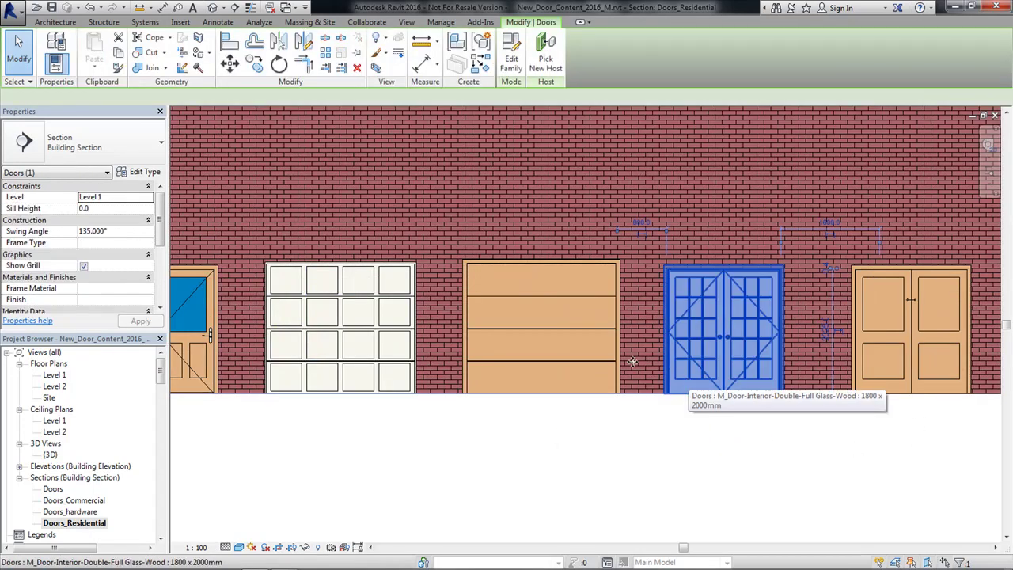
click(84, 267)
click(483, 478)
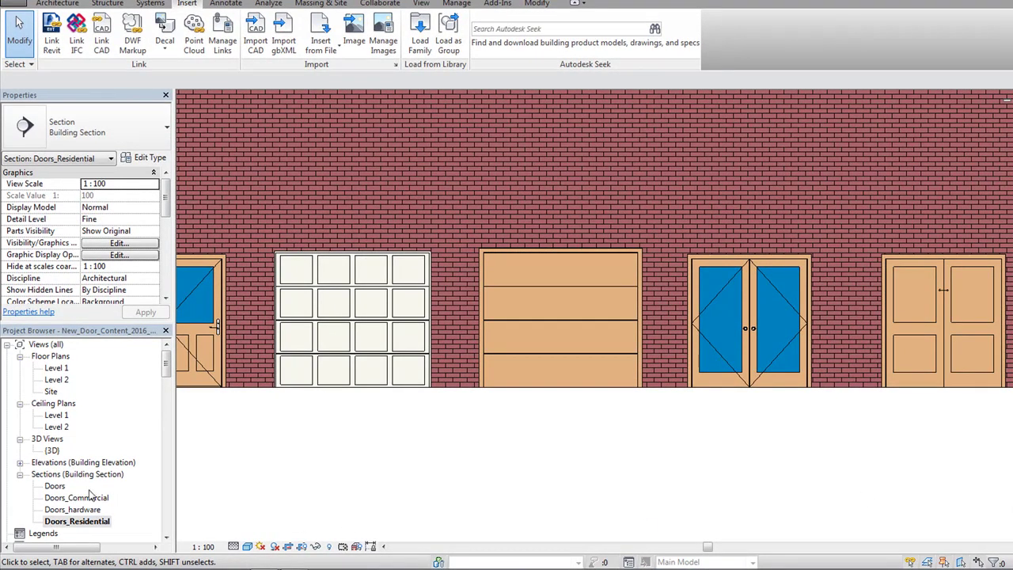
- Inspect the door handles in the Doors_hardware section, then switch to the {3D} view
double_click(71, 511)
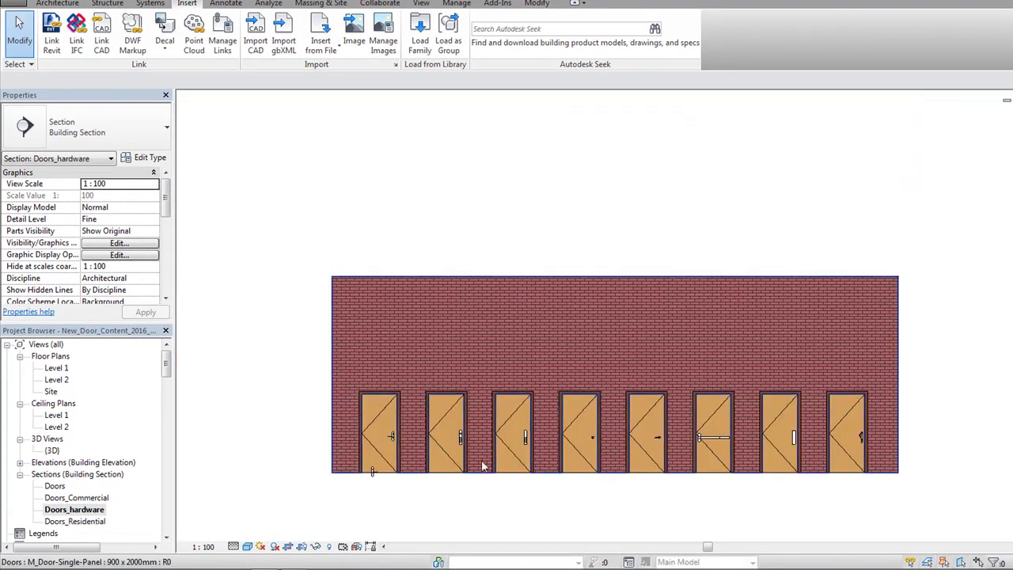
scroll(412, 496, up, 2)
scroll(413, 494, down, 3)
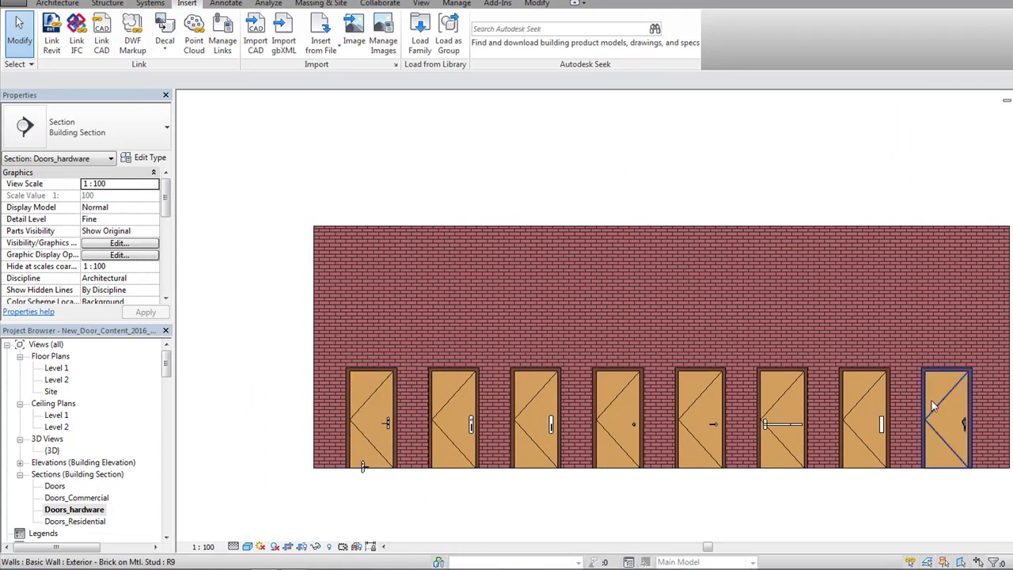
scroll(363, 466, up, 4)
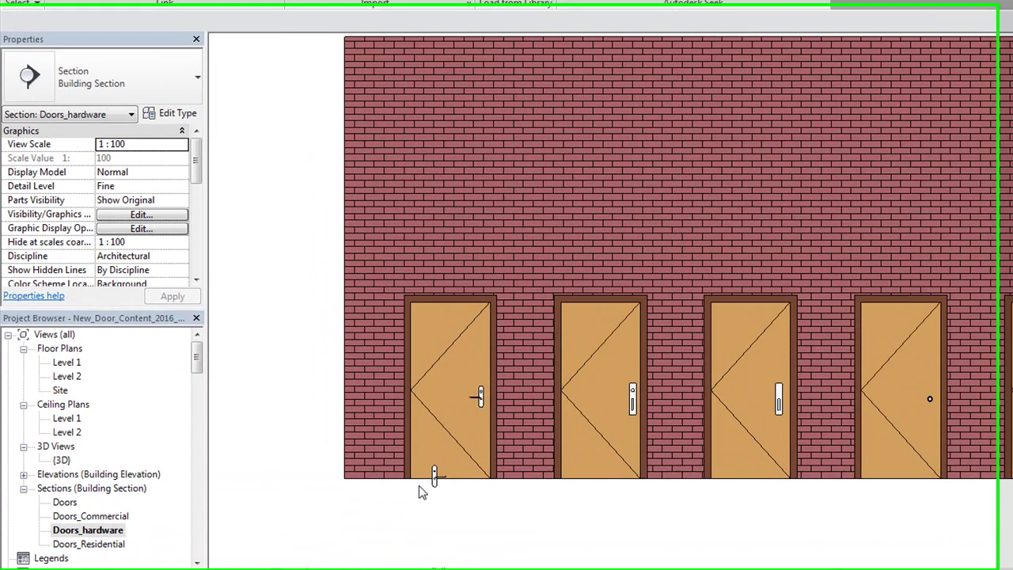
scroll(409, 522, up, 1)
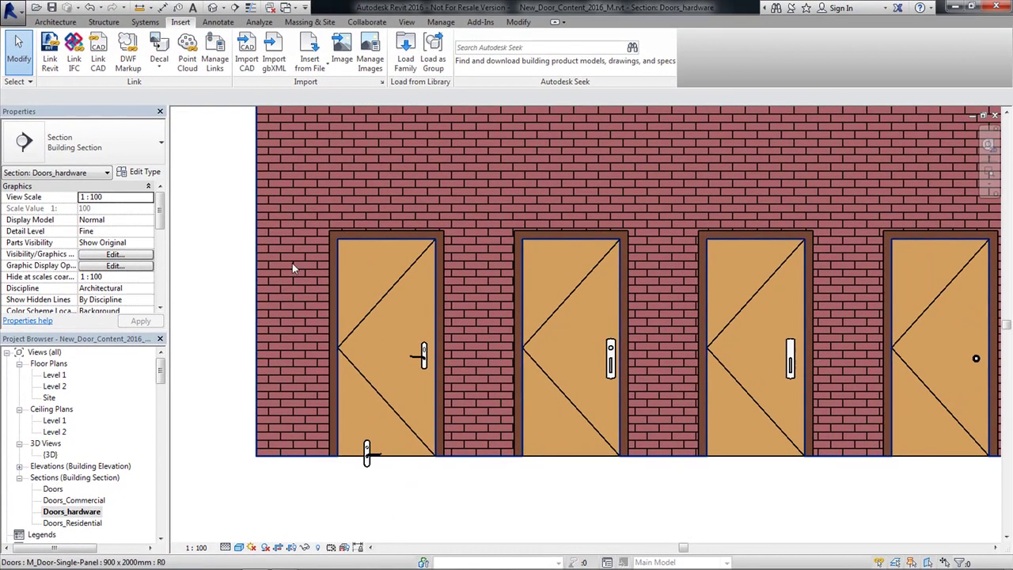
click(217, 8)
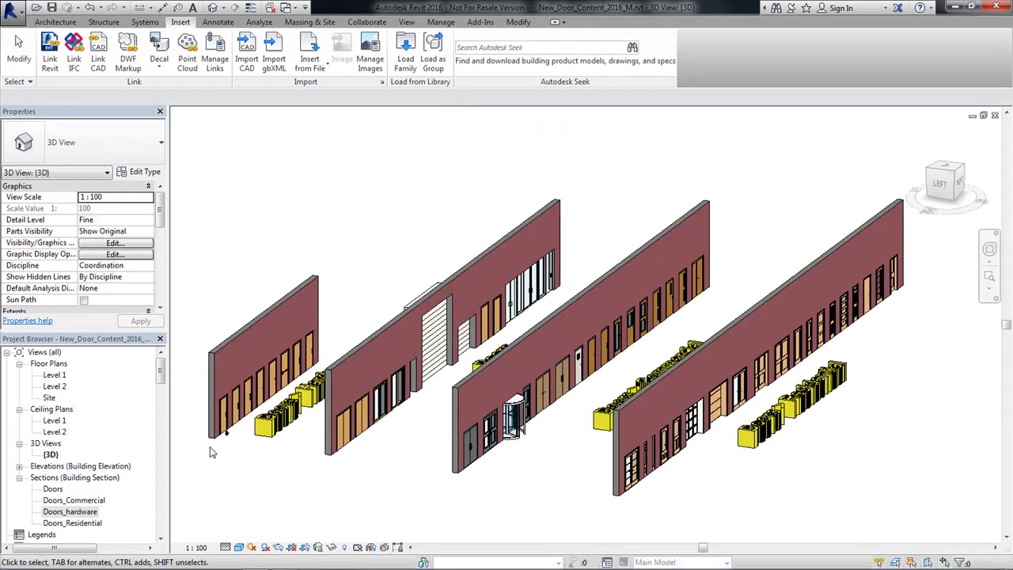
- Raise the loose M_Entry Door Handle to an offset of 900 so it sits on the first door
scroll(212, 452, up, 6)
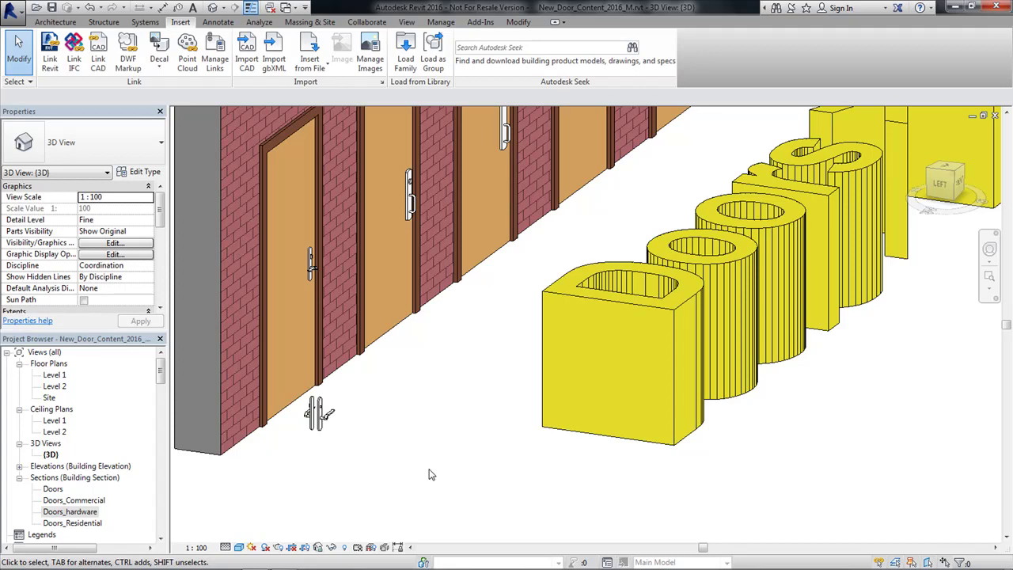
click(319, 415)
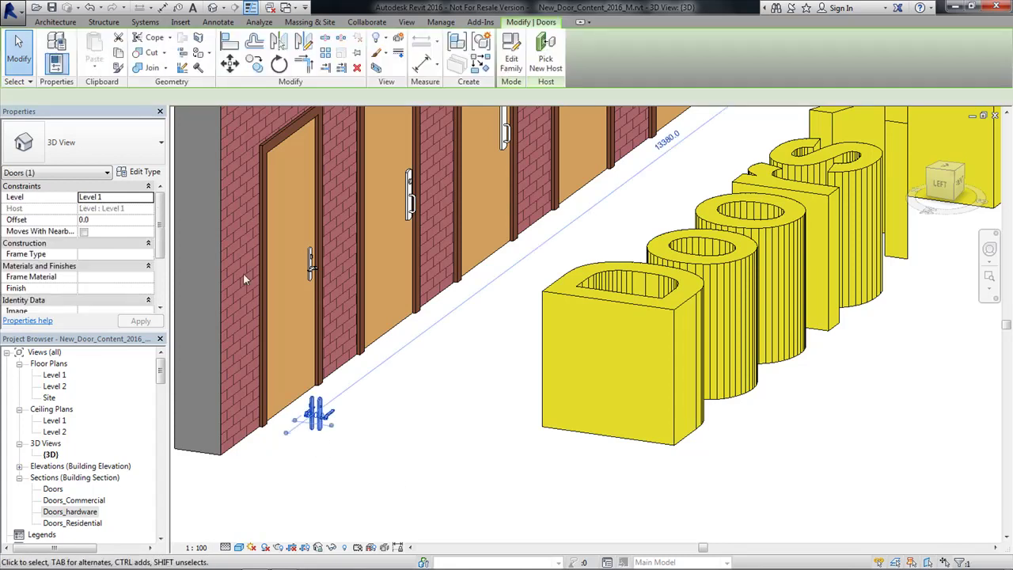
click(116, 220)
text(900)
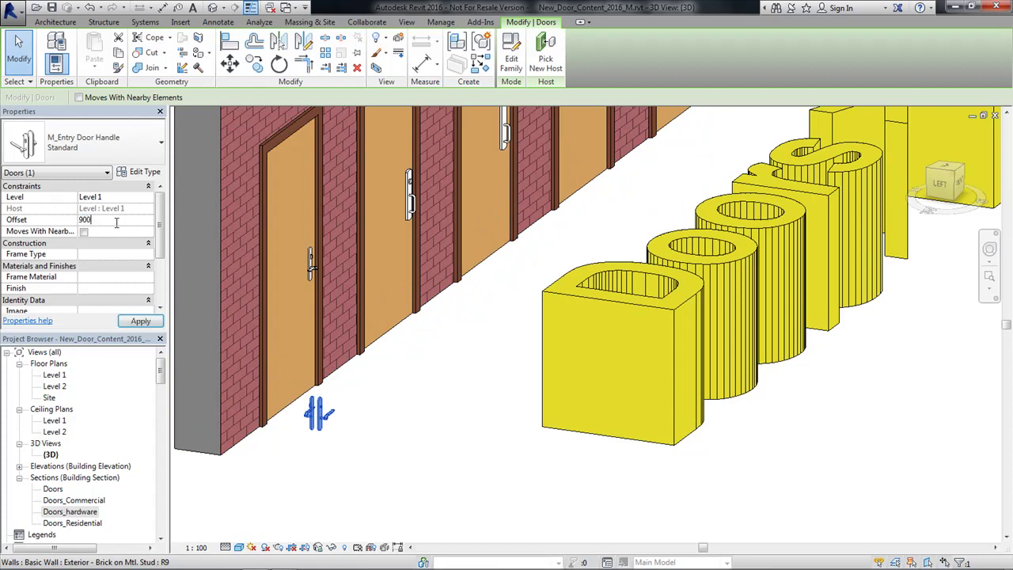
click(140, 320)
click(427, 464)
scroll(284, 319, up, 2)
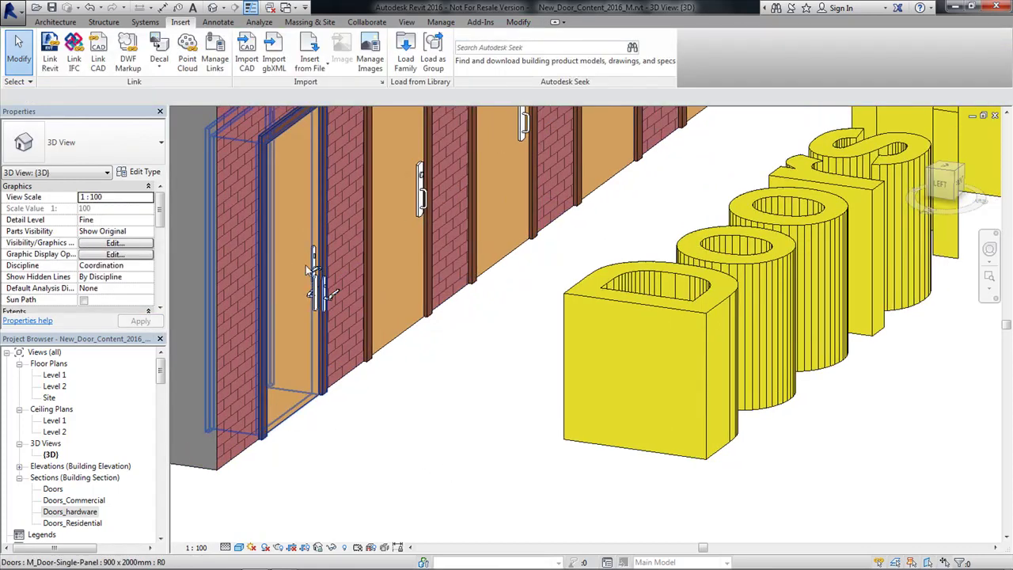
click(316, 261)
click(419, 420)
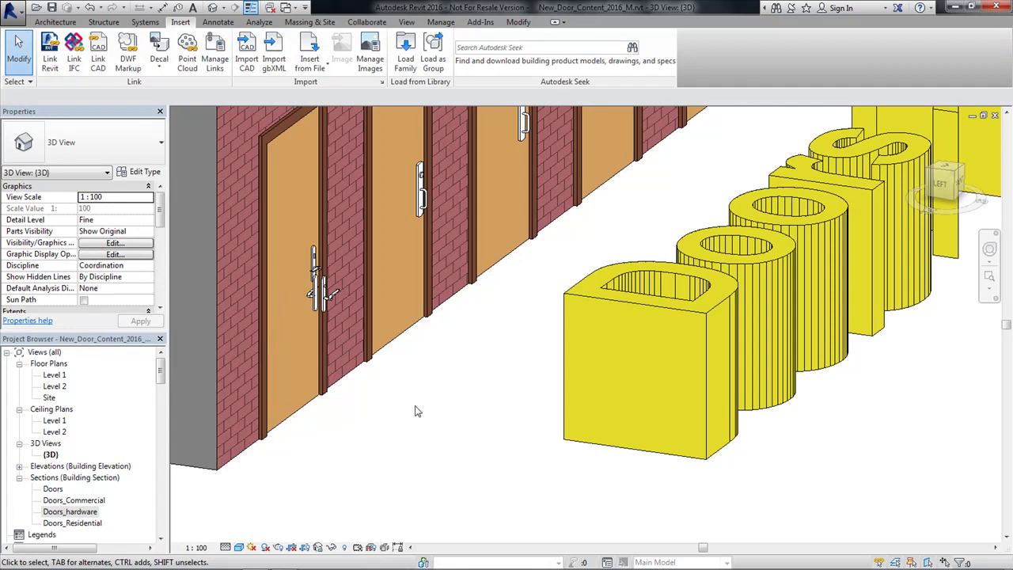
click(323, 308)
key(Escape)
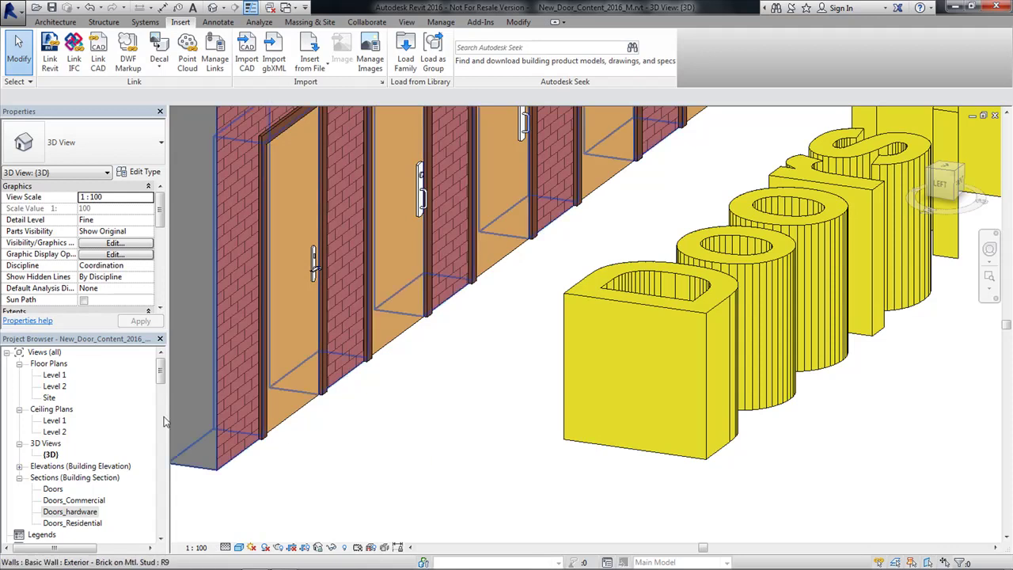
- Open the Level 1 floor plan and zoom to the Doors > Hardware row
double_click(55, 376)
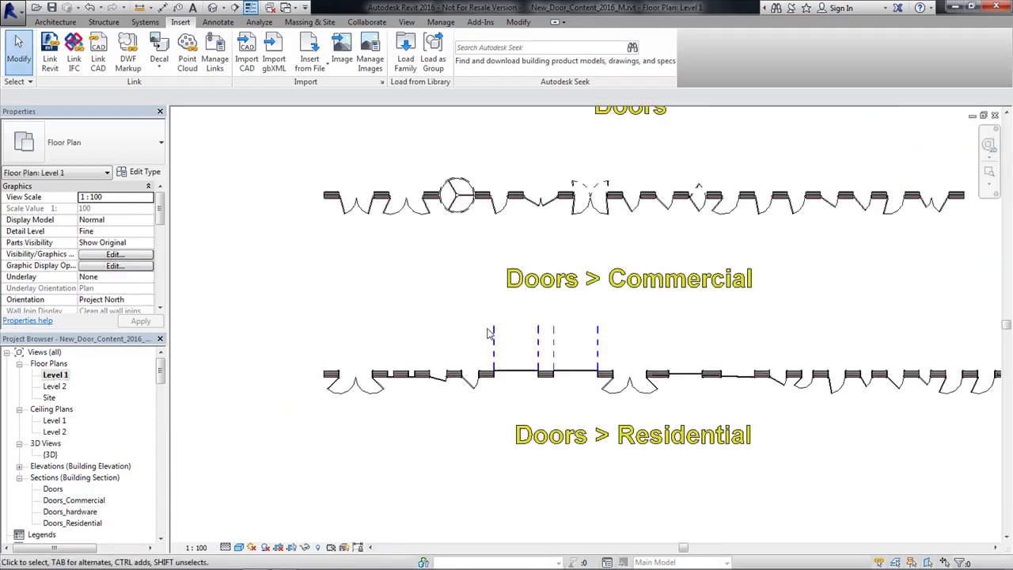
scroll(475, 491, up, 2)
scroll(475, 527, down, 3)
scroll(421, 276, up, 2)
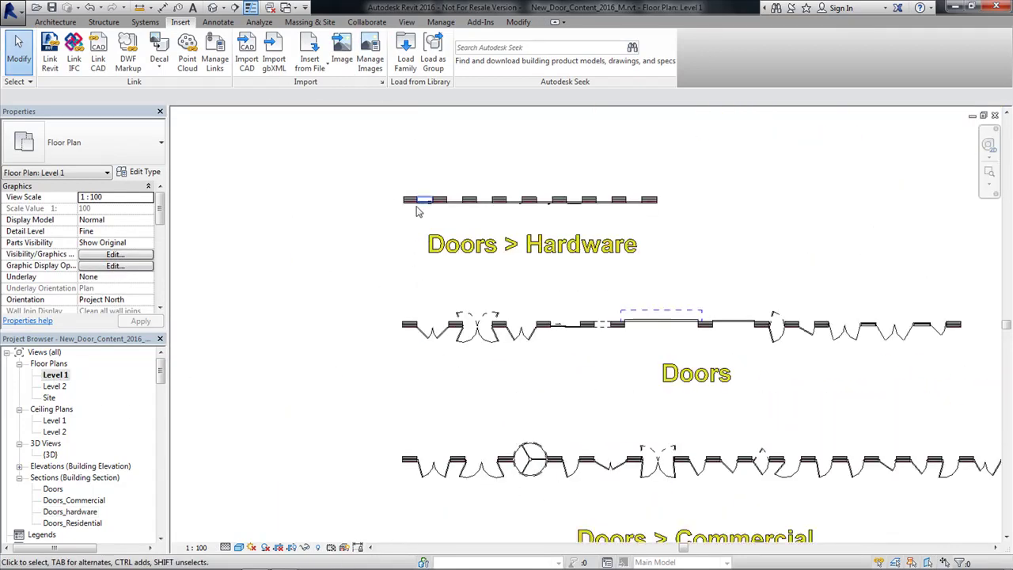
scroll(421, 206, up, 2)
scroll(426, 193, up, 2)
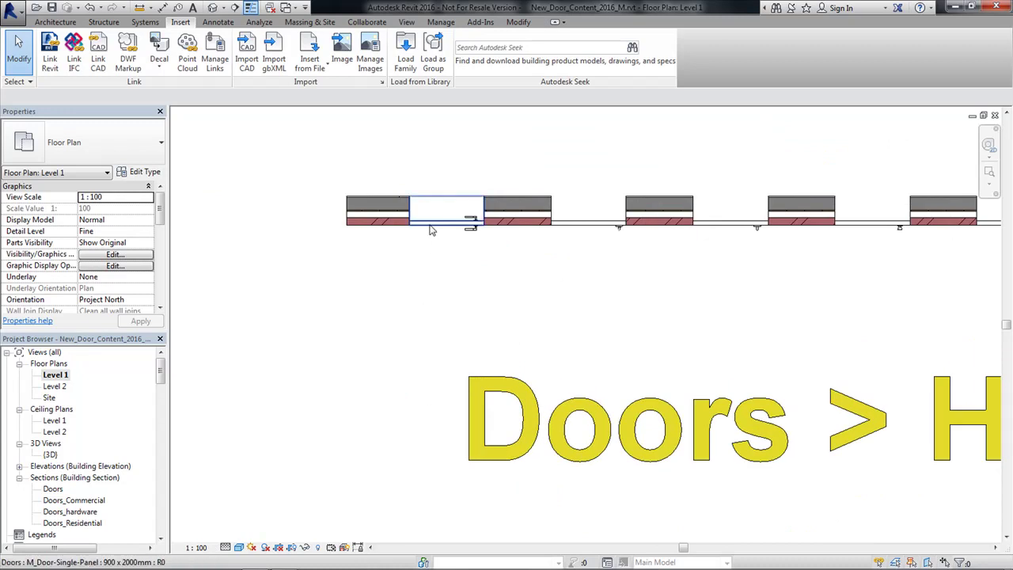
- Set the first Hardware-row door's swing angle to 90°
click(465, 217)
click(119, 231)
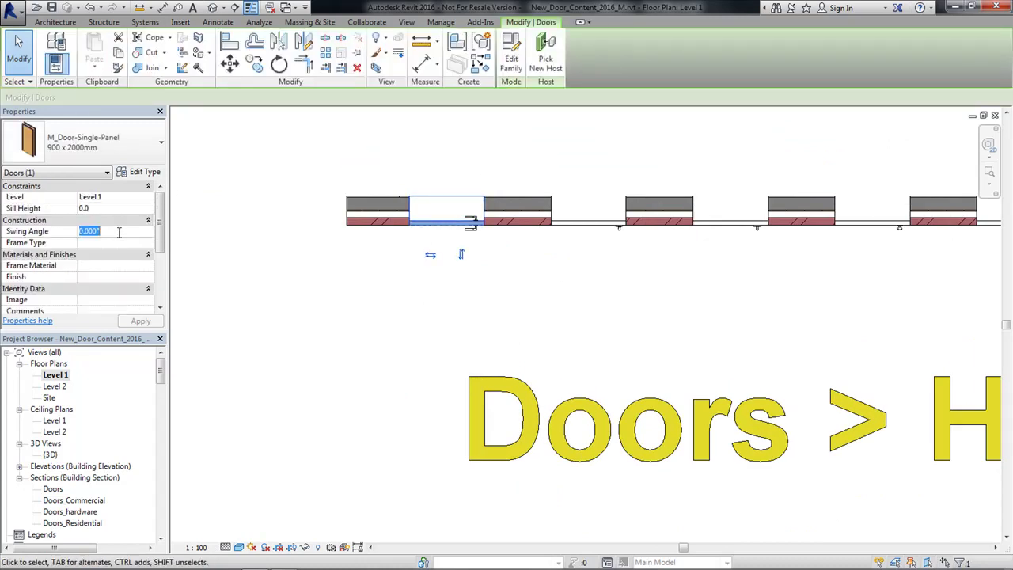
text(90)
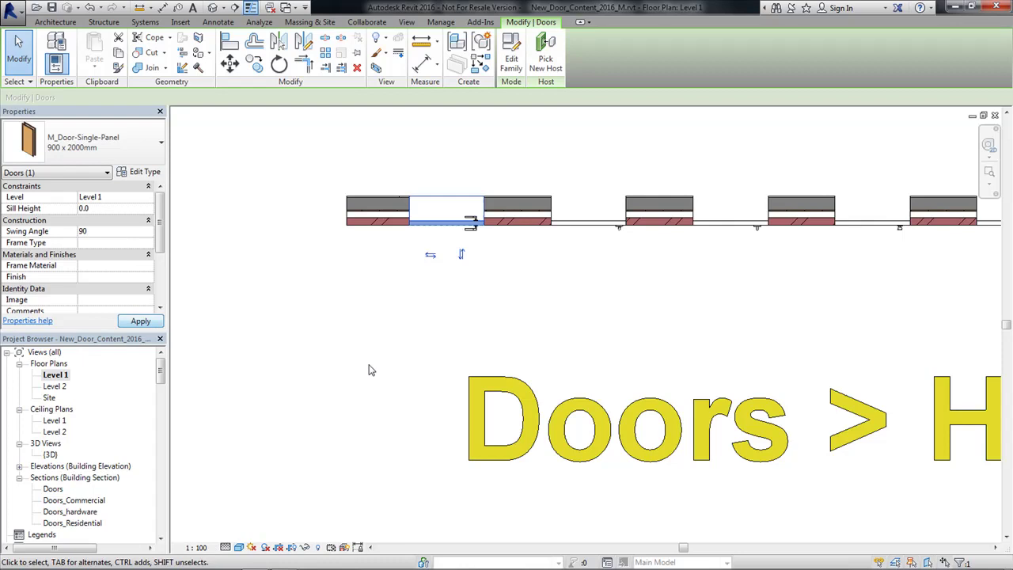
click(368, 369)
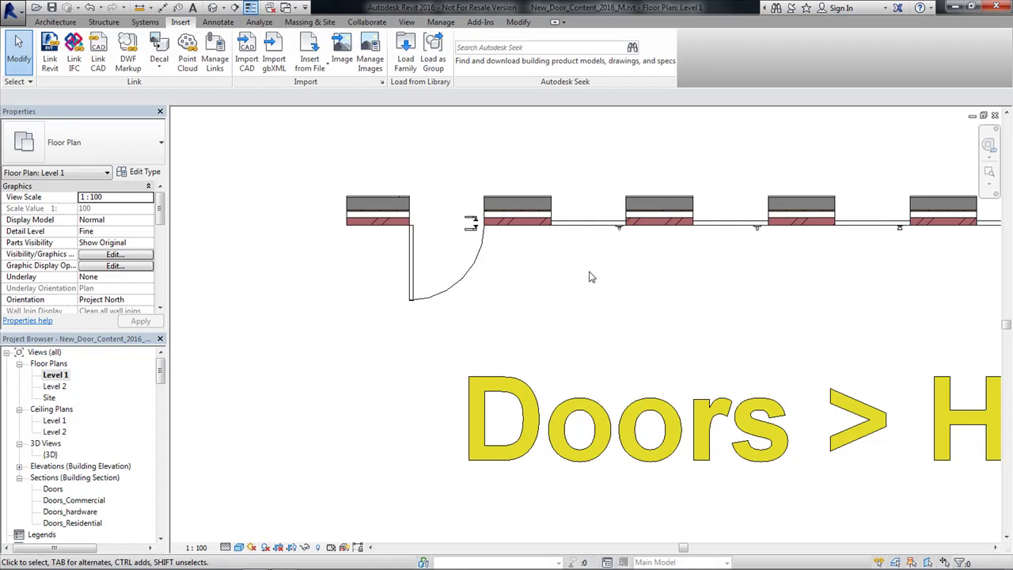
scroll(353, 324, down, 4)
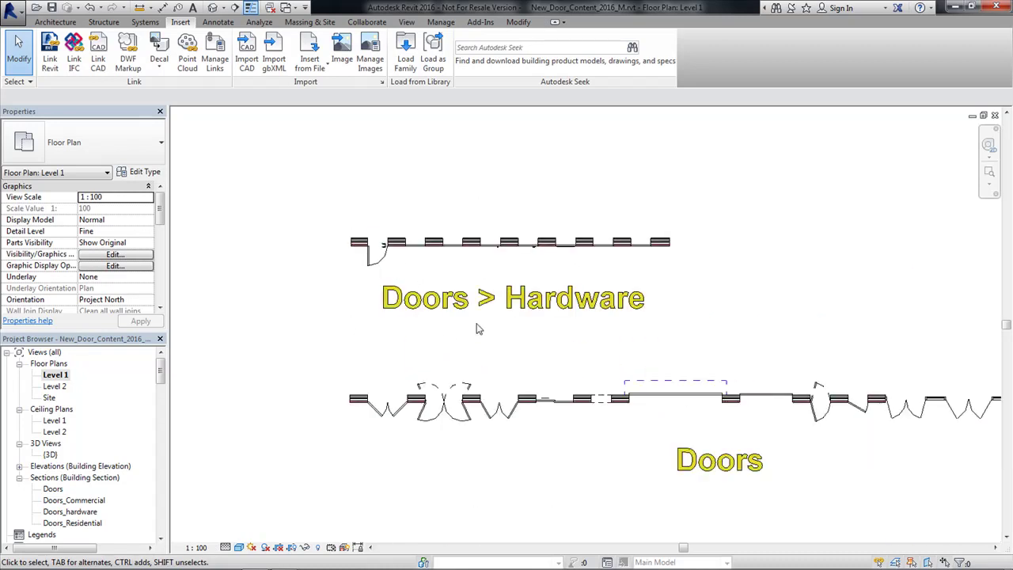
scroll(477, 327, down, 2)
scroll(375, 257, down, 2)
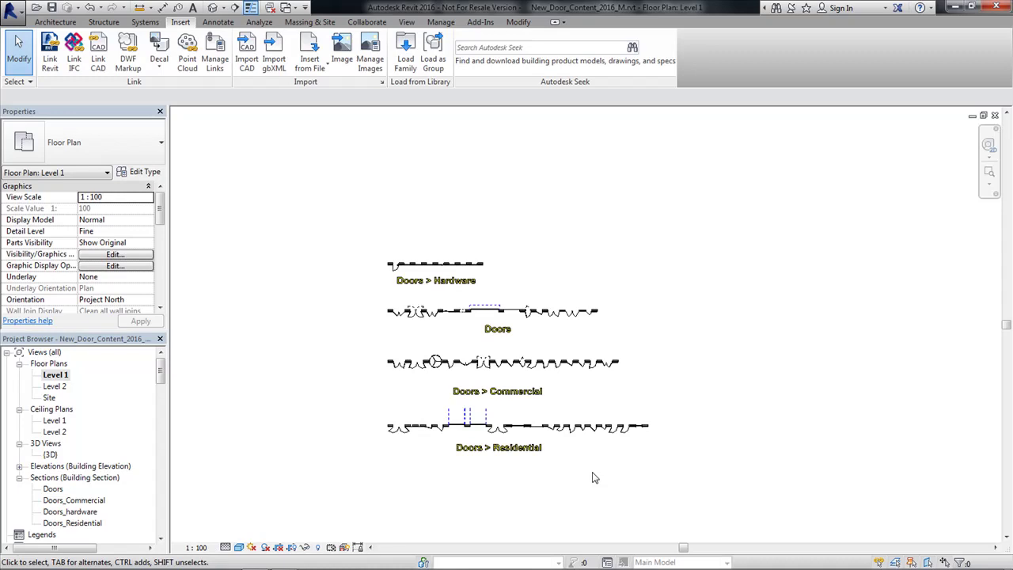
scroll(595, 478, up, 3)
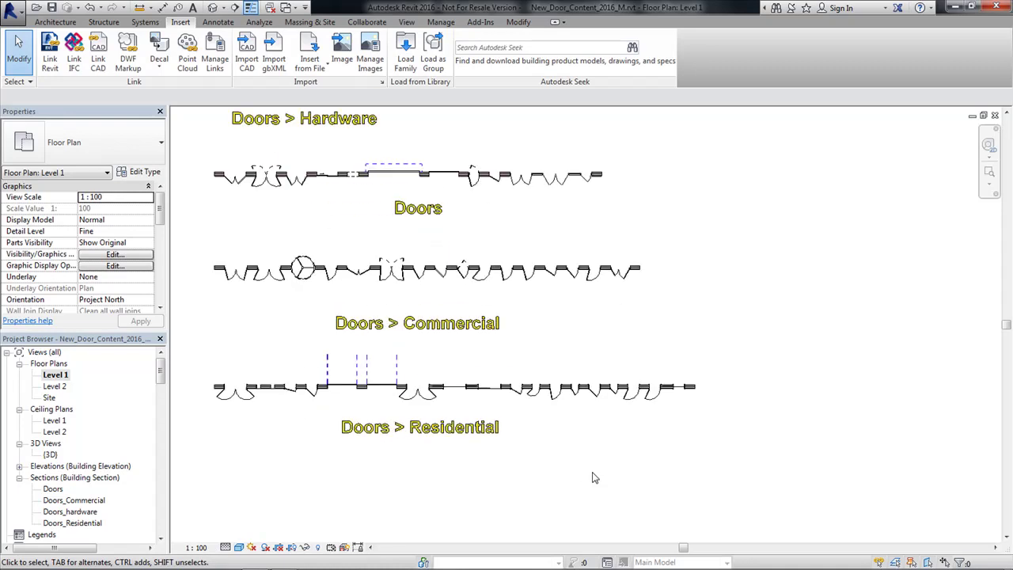